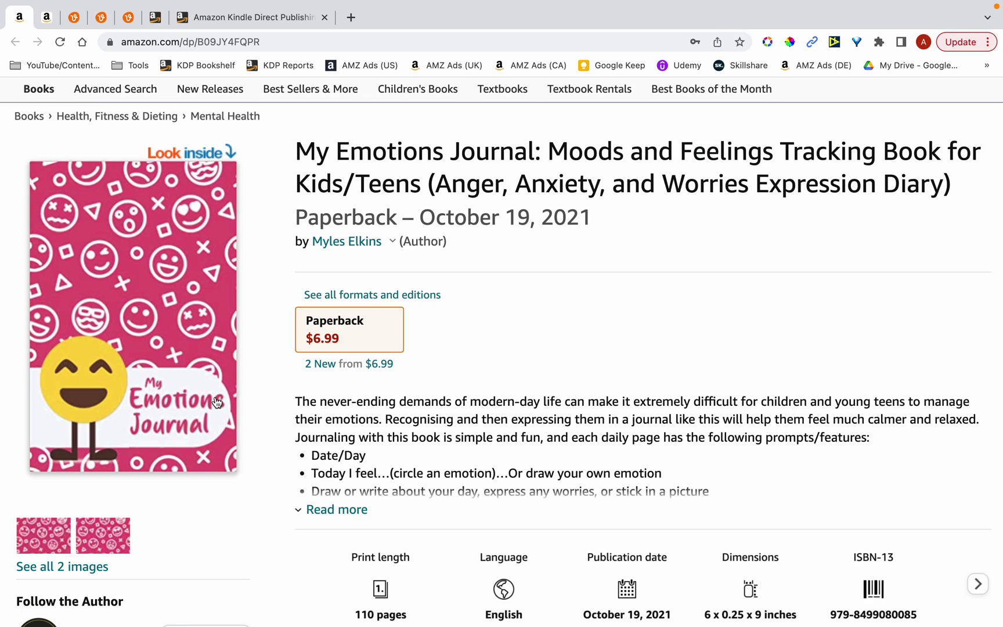
Step: Browse the app pages in Launchpad, then return to the browser
key(F4)
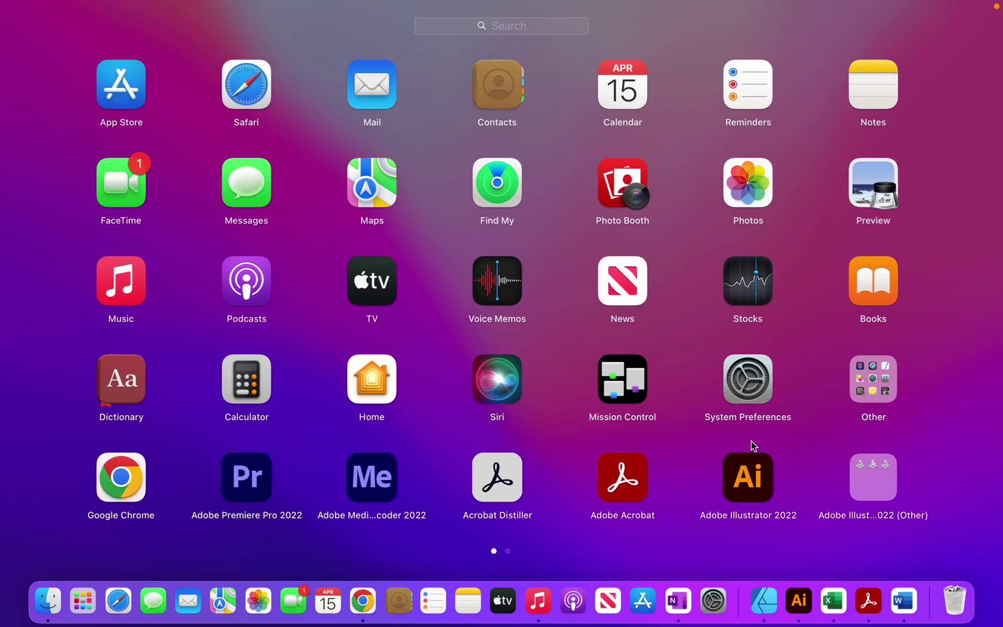
drag(752, 441, 295, 196)
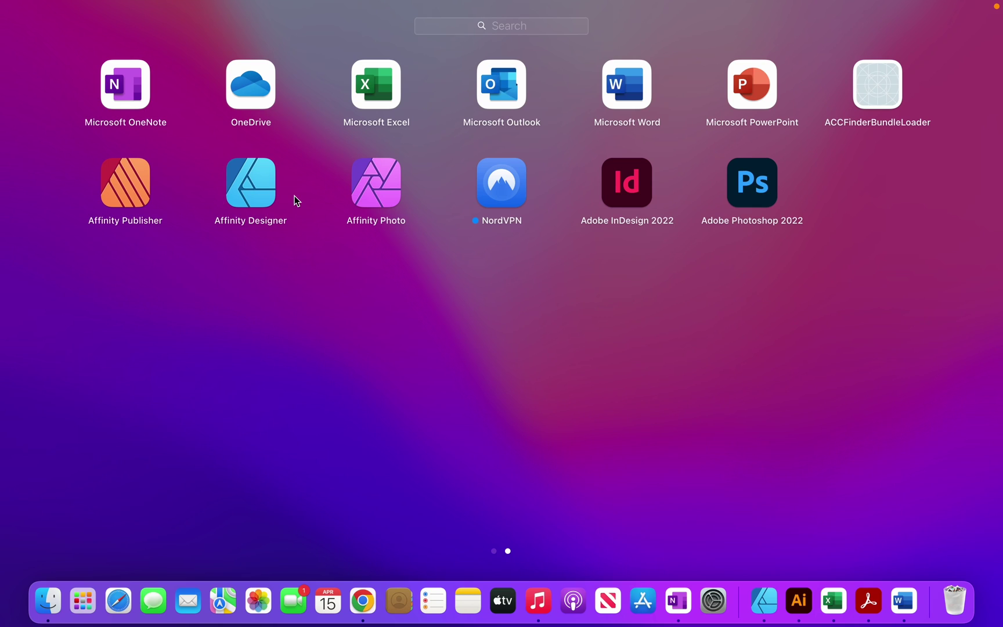
click(295, 196)
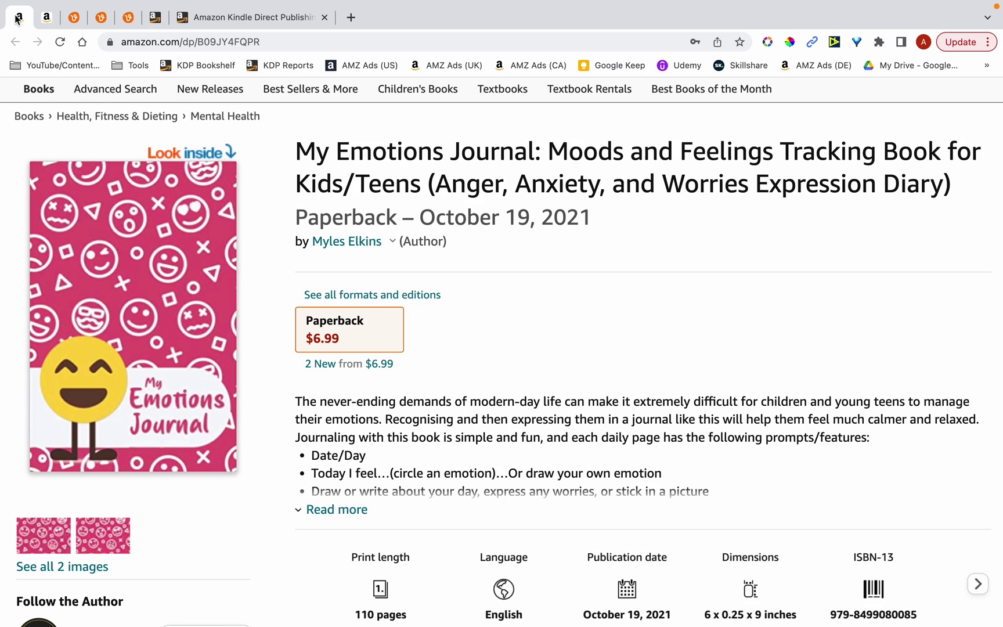
Step: Look over Amazon's 'emotions journal' results, then switch to the Vecteezy 'emotions' vector search
click(37, 18)
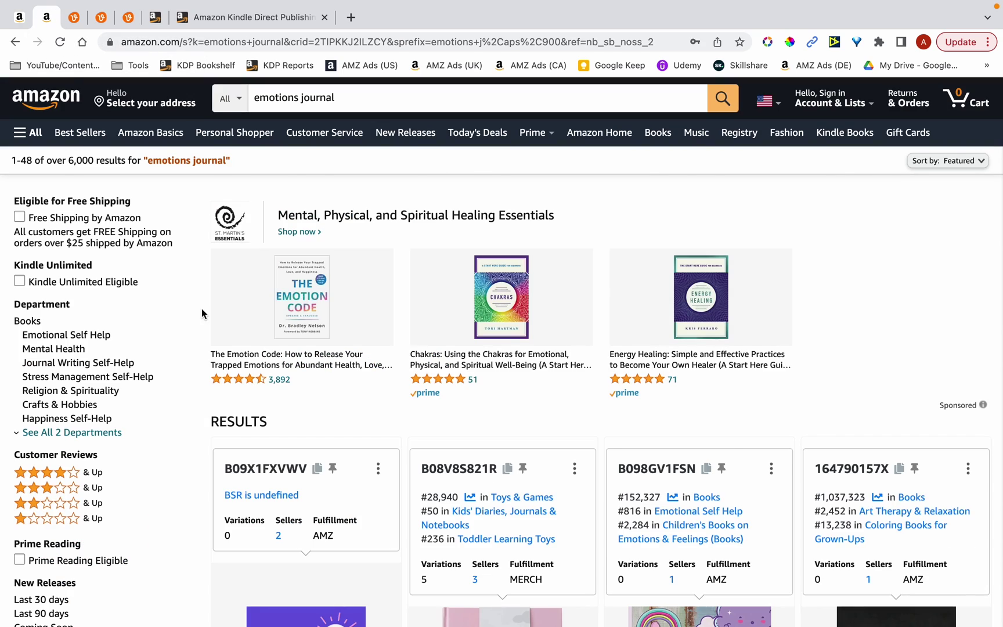
scroll(203, 315, down, 4)
click(73, 17)
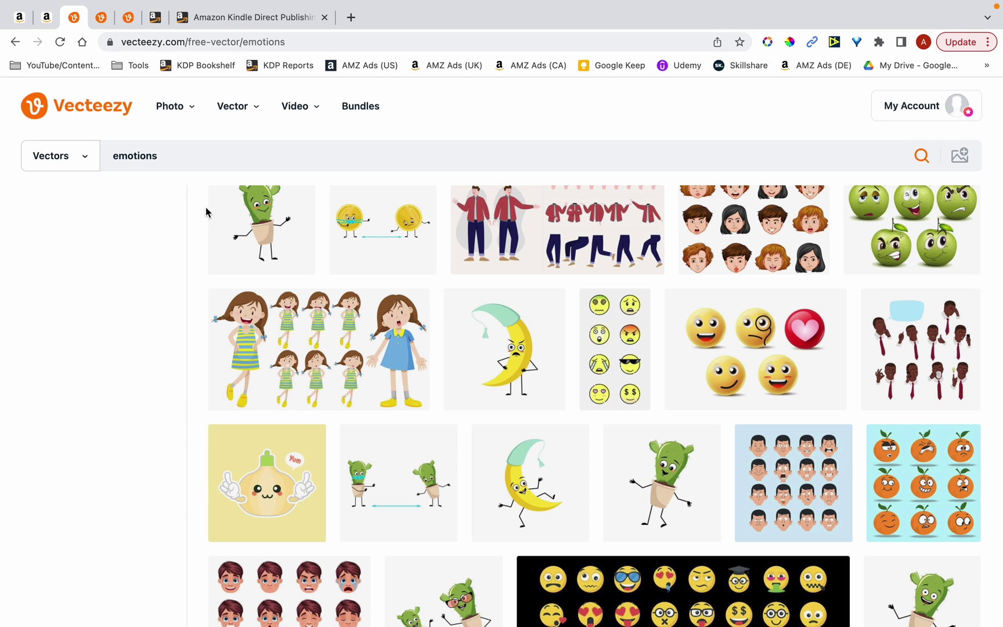
Step: Launch Adobe Illustrator 2022 from Launchpad
key(F4)
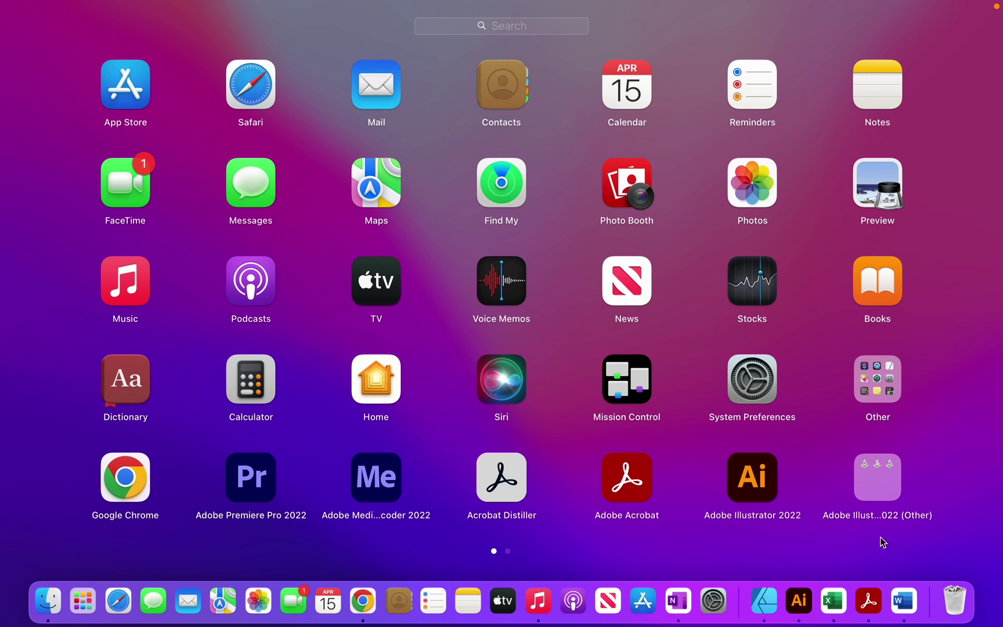
click(765, 476)
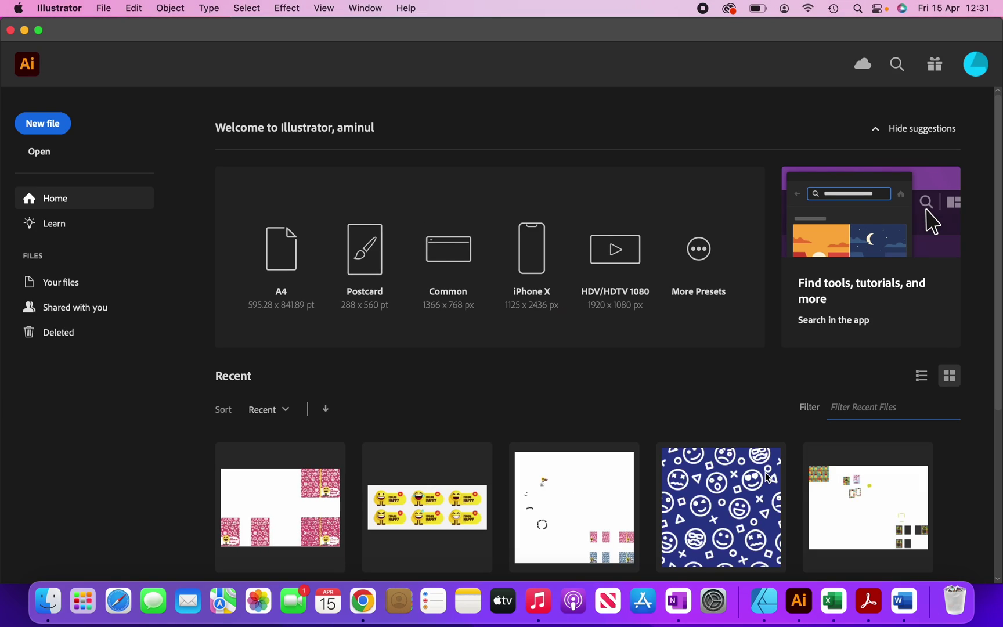
Step: Create a 6 × 9 in document named 'Cover 1' in CMYK Color, trying RGB first
click(49, 134)
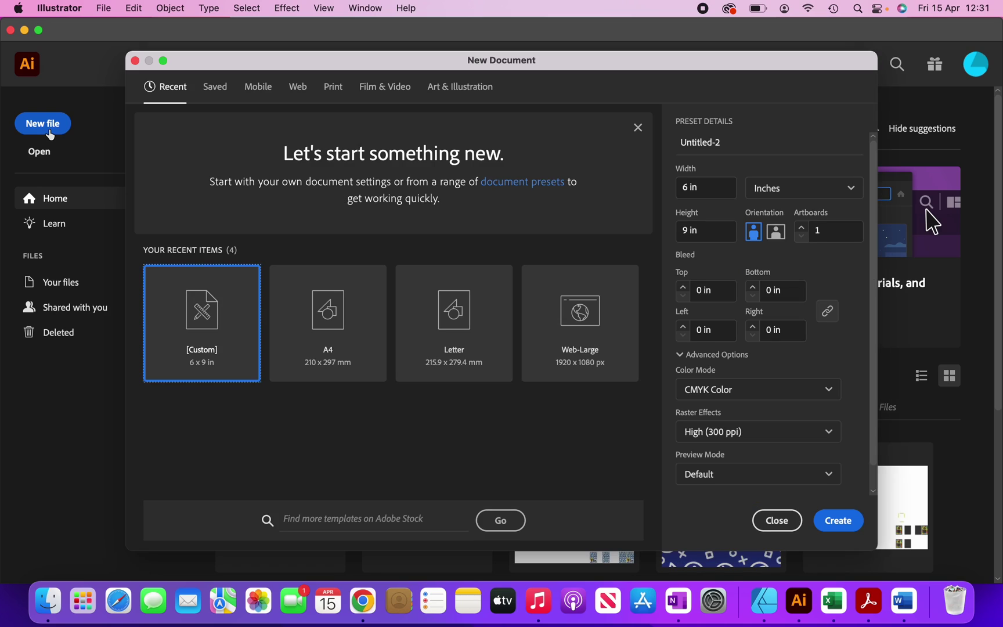
double_click(712, 144)
click(712, 143)
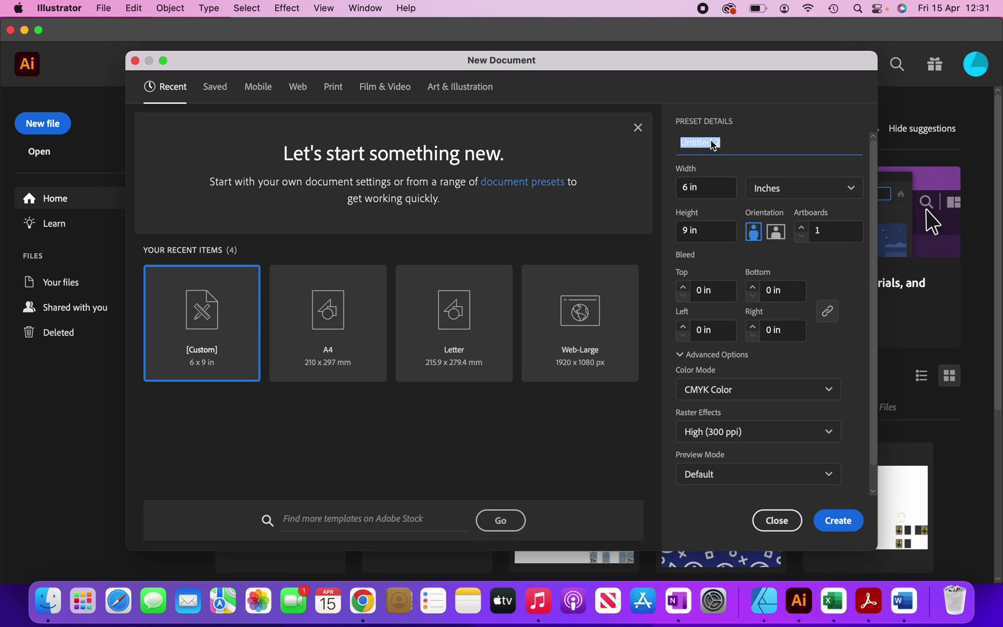
text(Cover 1)
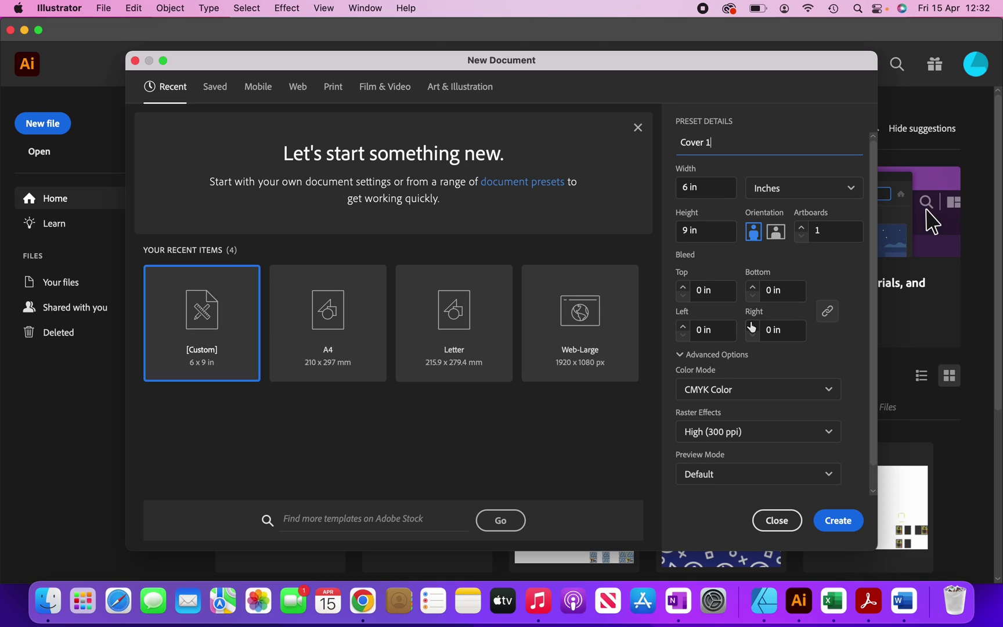
click(738, 391)
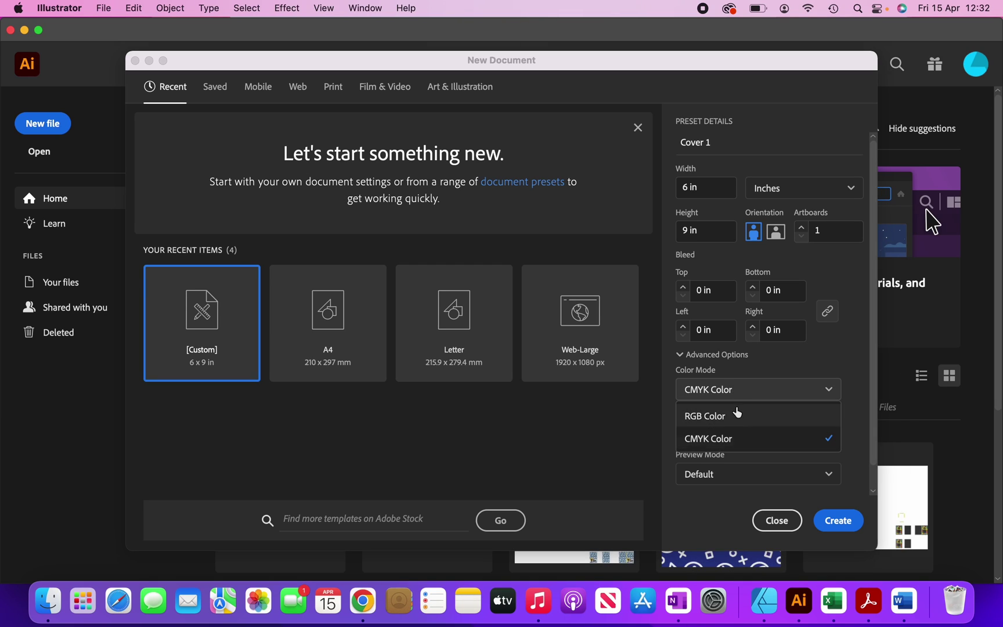
click(738, 412)
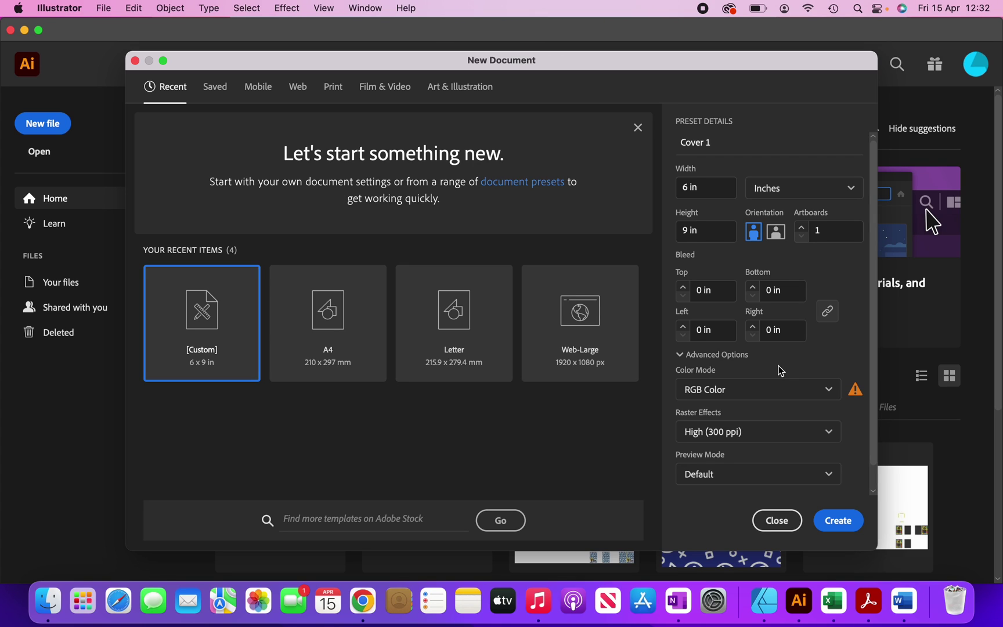
click(770, 389)
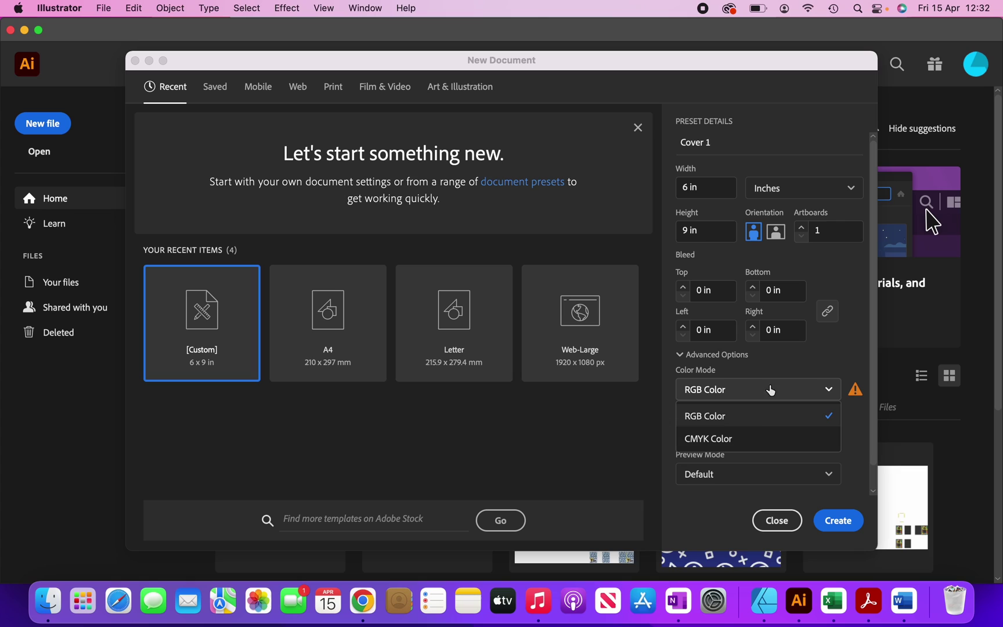
click(747, 436)
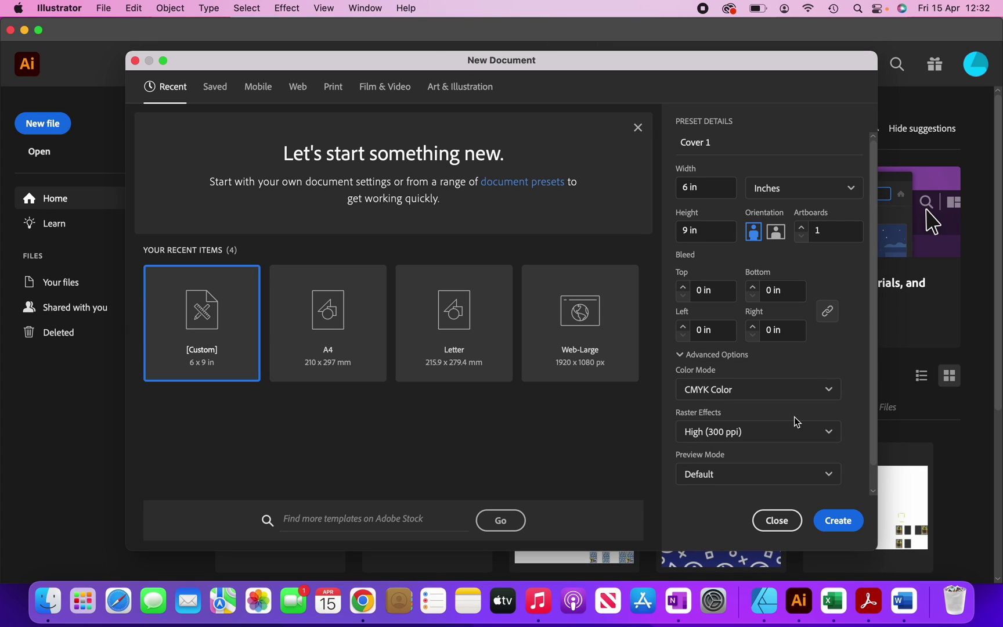
click(845, 525)
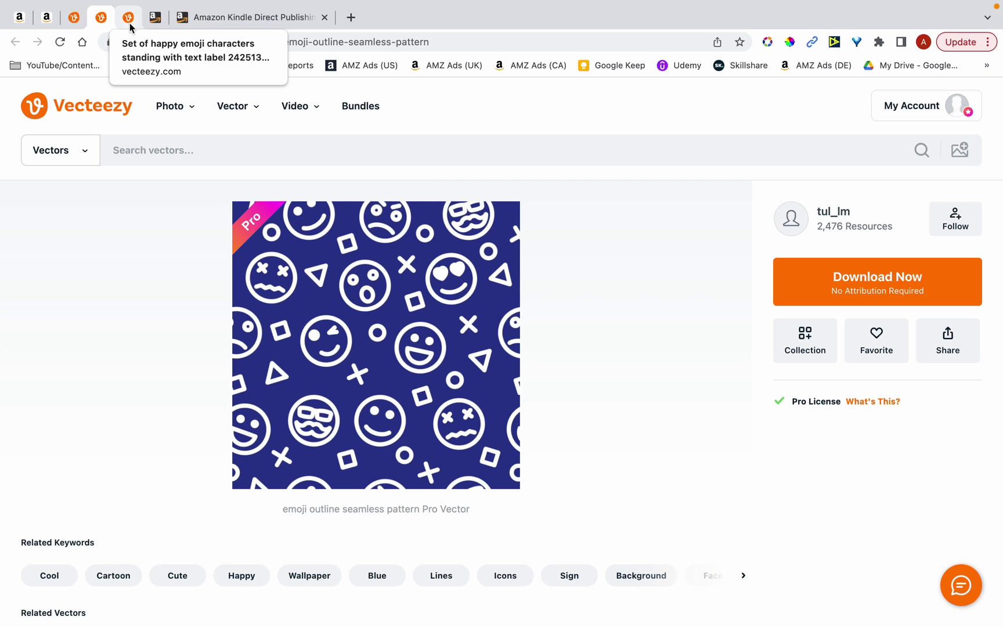
Step: Open emoji_outline_seamless_pattern.eps from Finder with Adobe Illustrator 2022
click(129, 17)
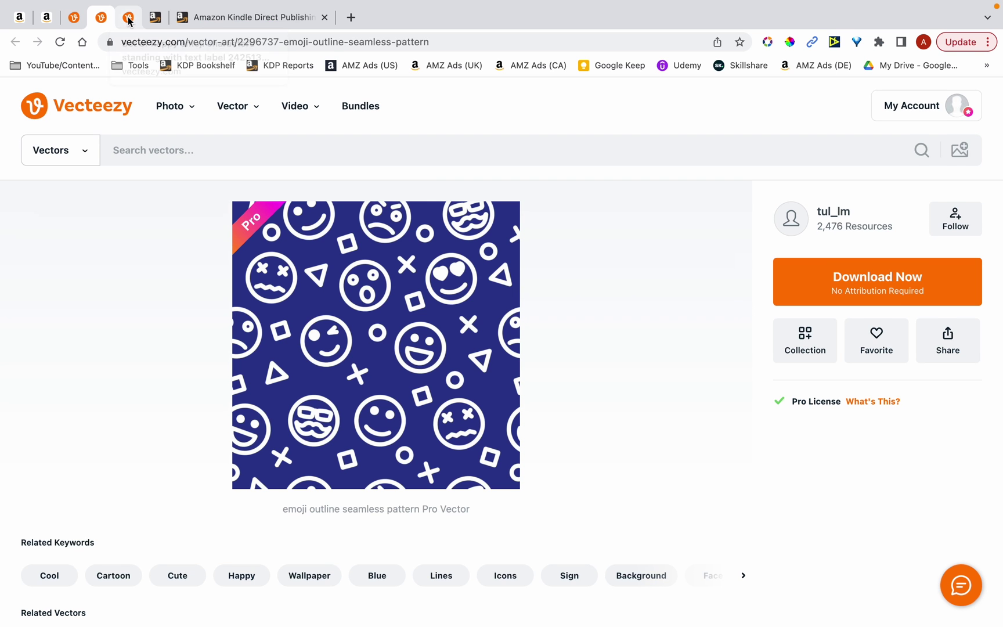
click(101, 16)
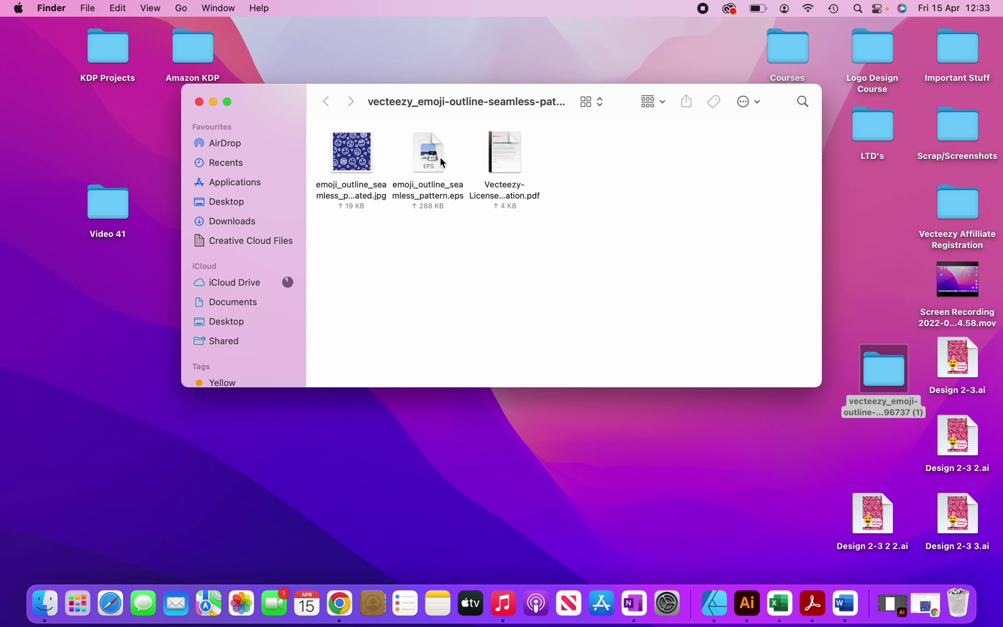
right_click(441, 161)
mouse_move(463, 181)
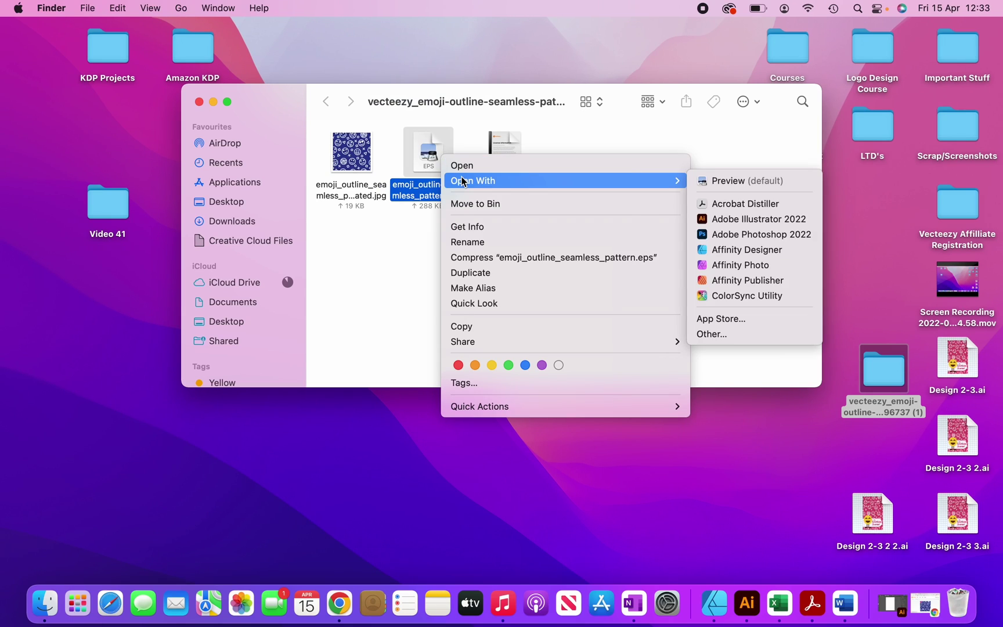
click(742, 219)
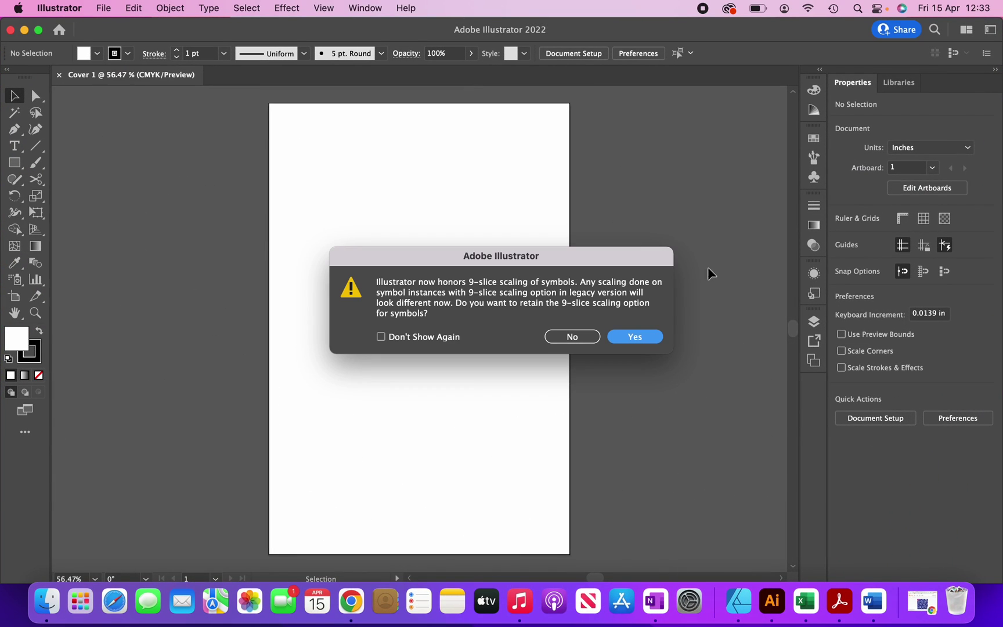
Step: Keep 9-slice scaling, then paste the whole emoji pattern group into Cover 1
click(649, 336)
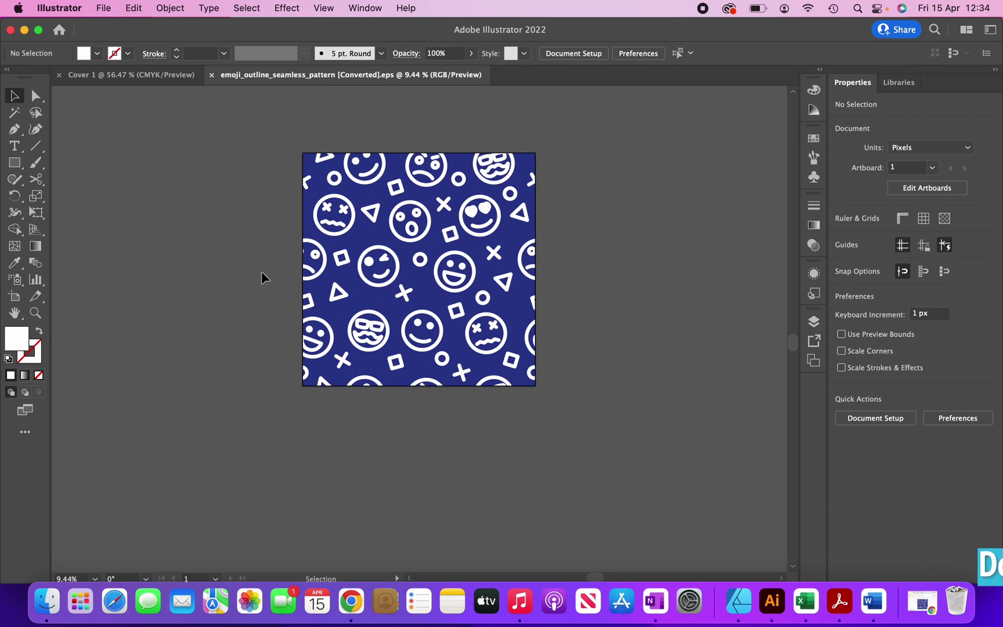
click(365, 274)
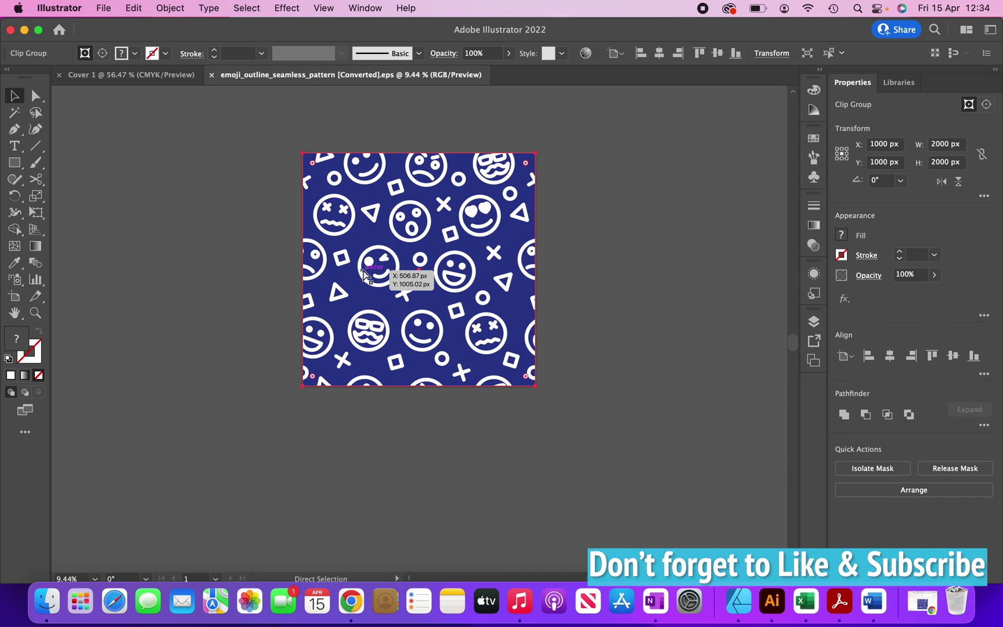
click(129, 74)
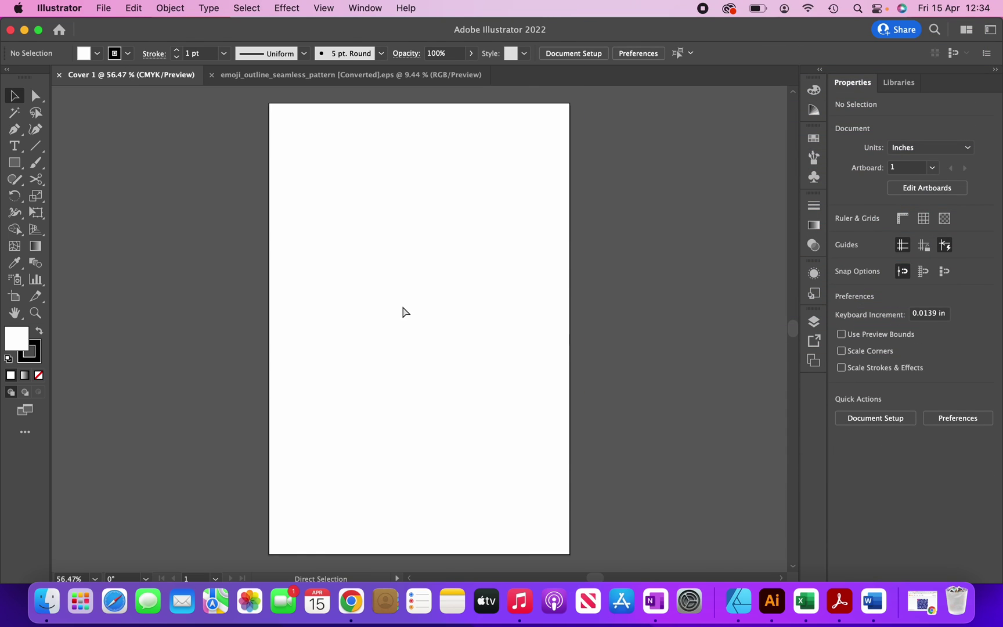
key(super+v)
scroll(403, 306, down, 5)
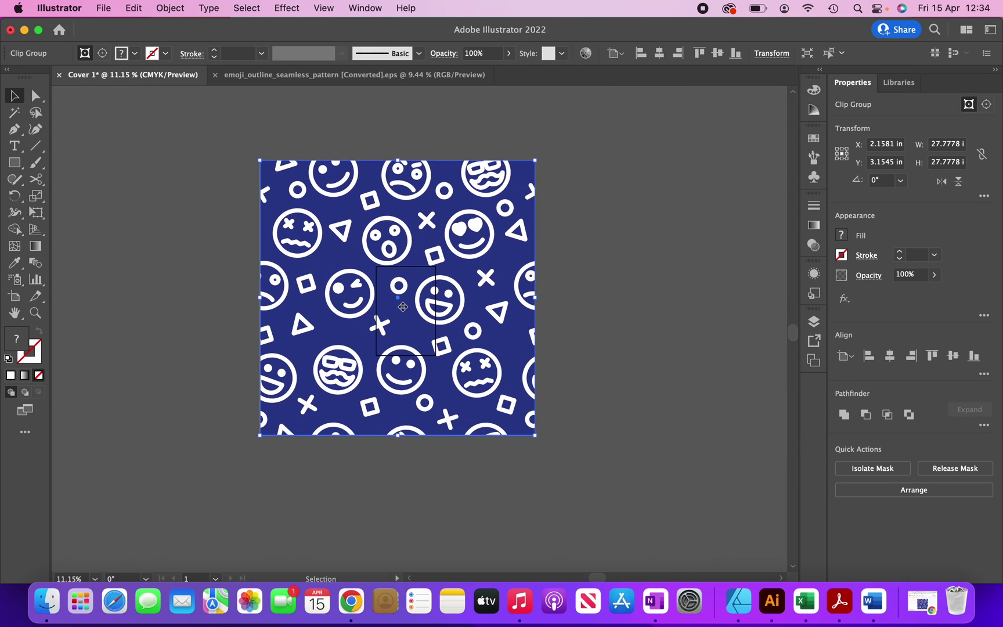
Step: Shrink the pattern to about 6.25 in, release its mask and delete the navy background
drag(260, 157, 472, 372)
scroll(553, 205, up, 5)
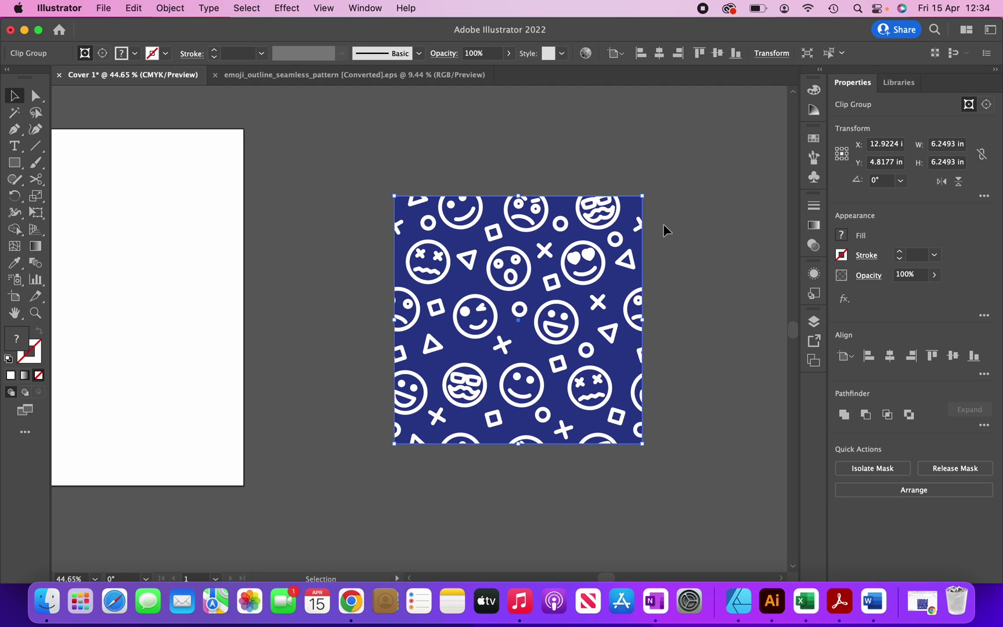
key(alt+super+7)
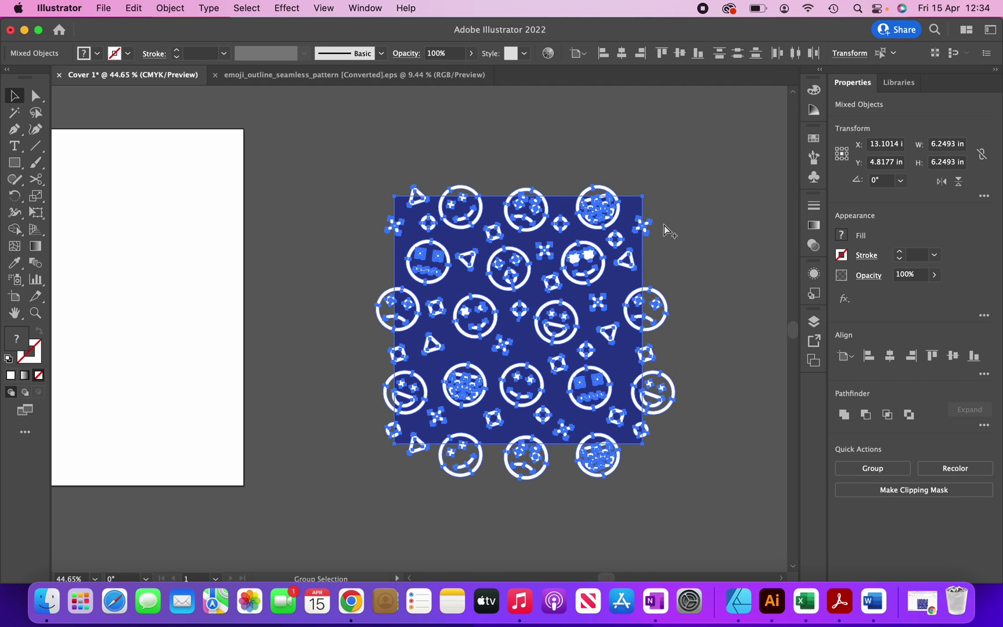
click(683, 217)
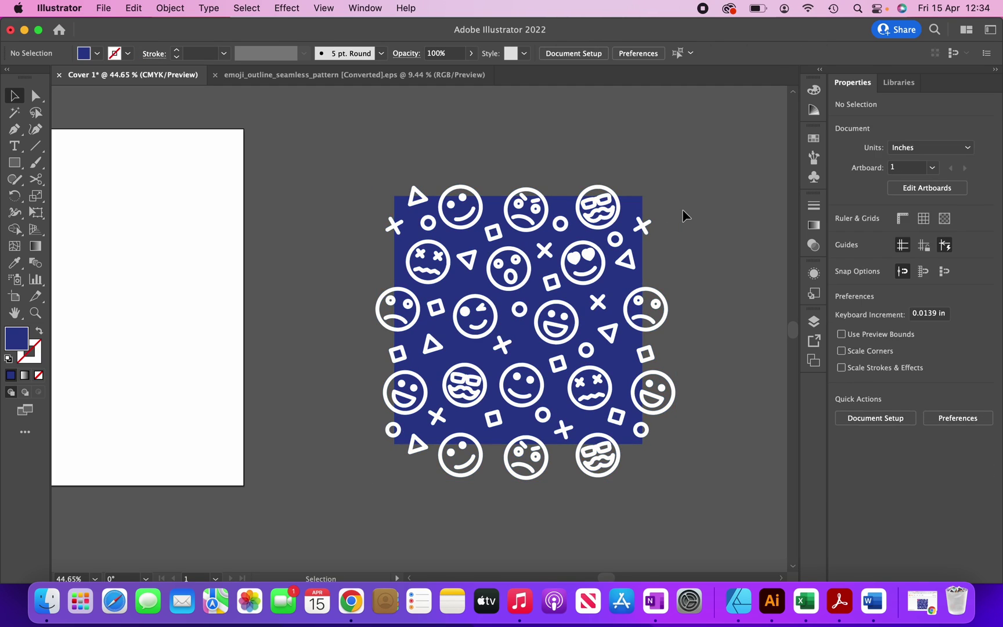
click(624, 225)
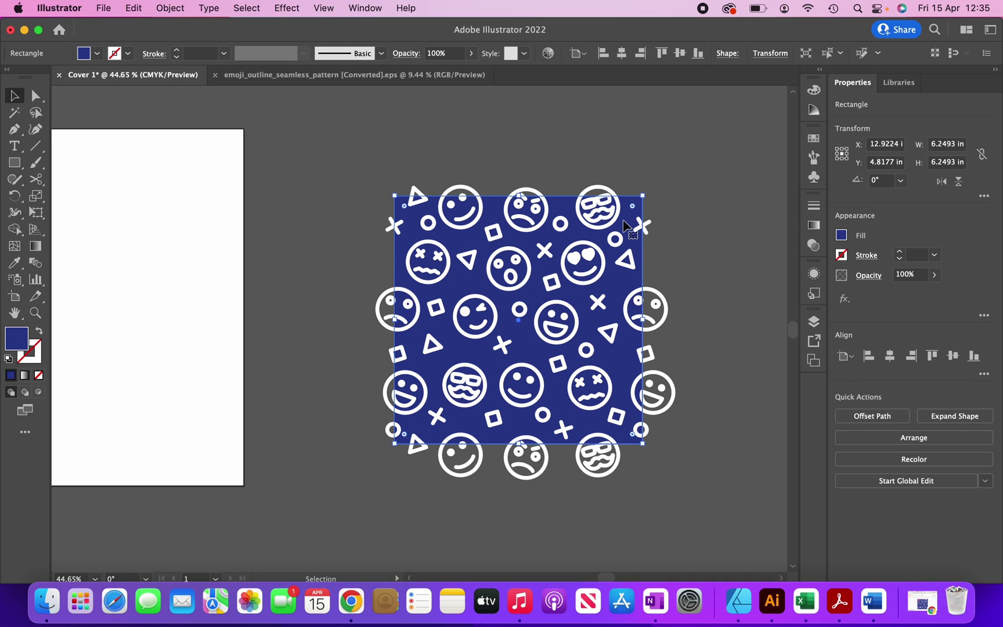
key(Delete)
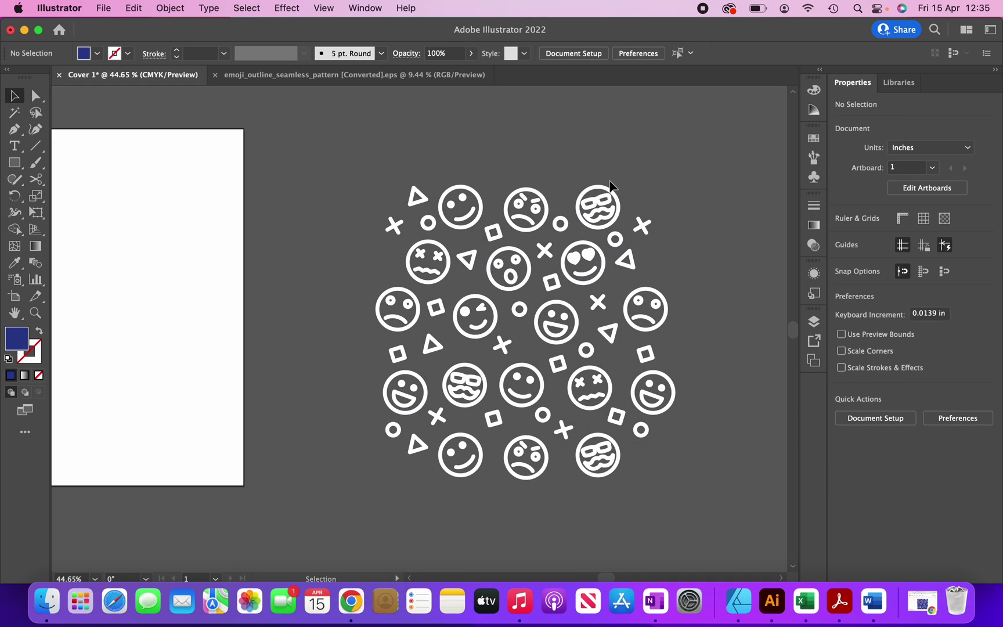
Step: Clip the emoji pattern into a square tile with Cmd+7 and deselect it
click(600, 194)
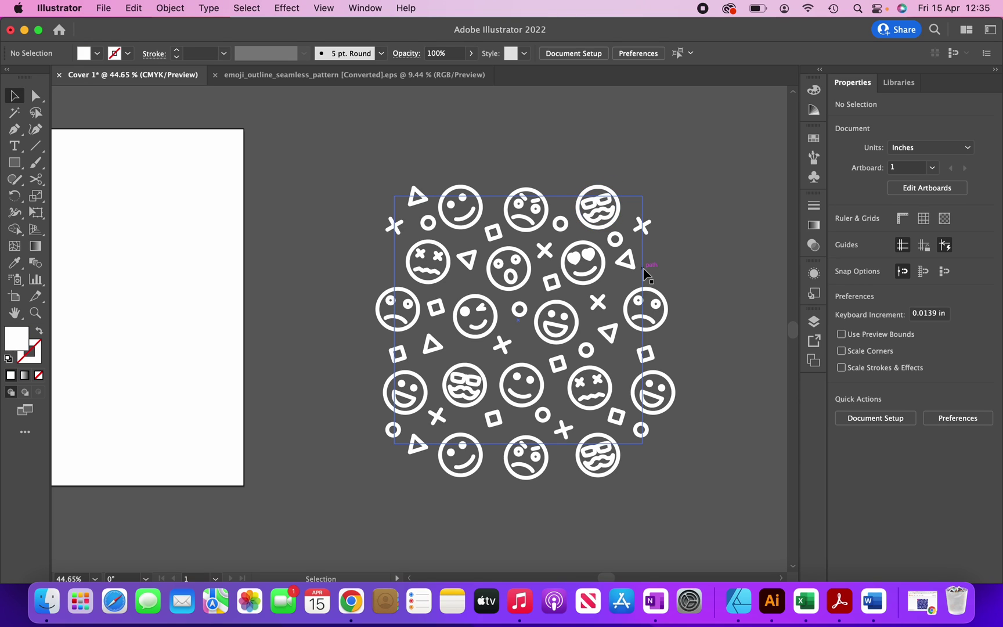
key(super+a)
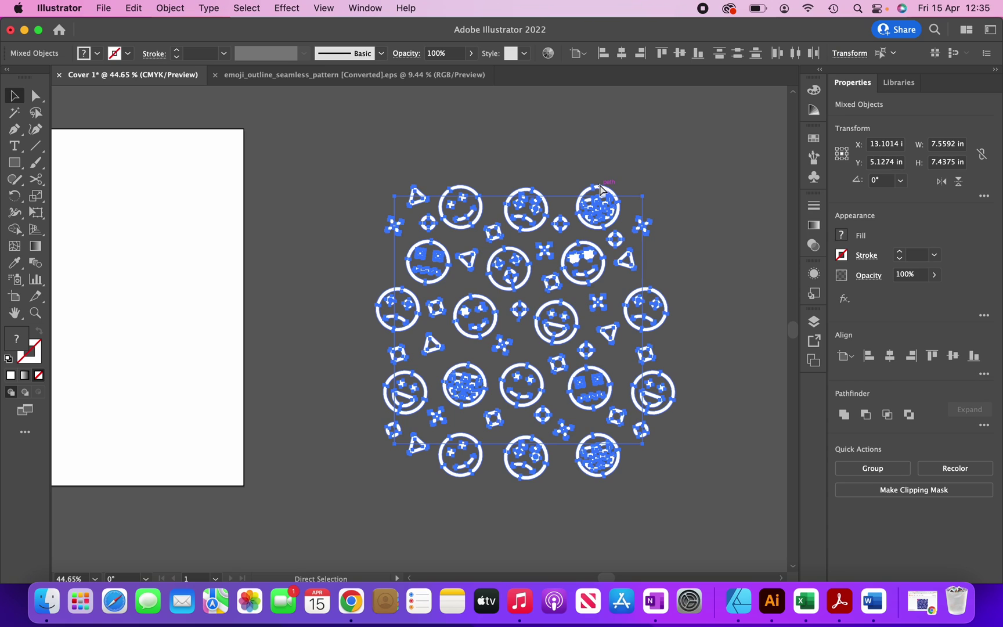
key(super+7)
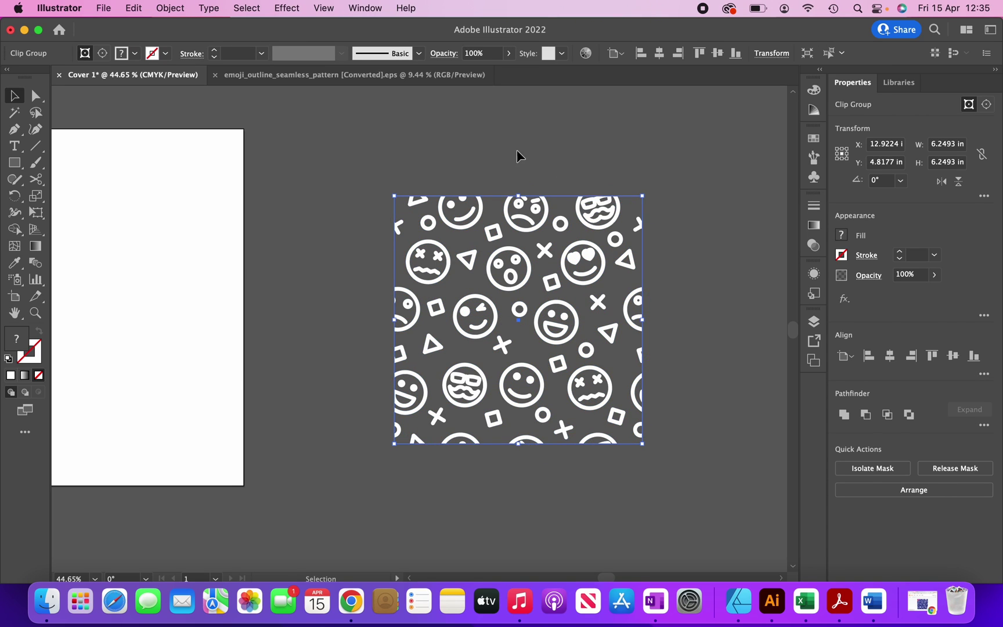
key(super+shift+a)
scroll(400, 222, right, 5)
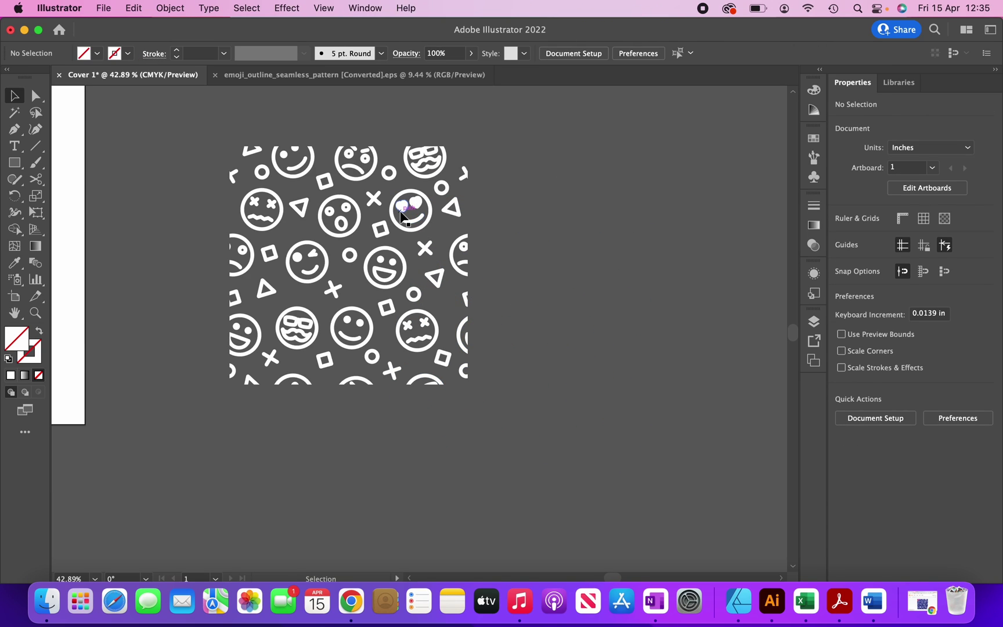
Step: Copy the tile to its right, then copy that pair downward to form a 2×2 block
drag(401, 212, 643, 212)
click(166, 208)
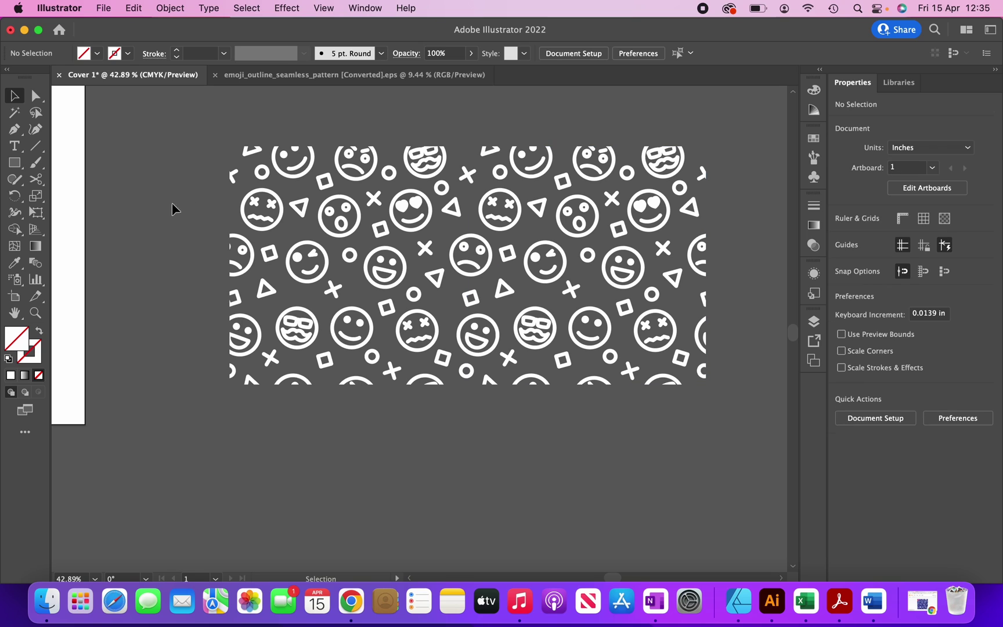
click(621, 265)
drag(589, 238, 582, 479)
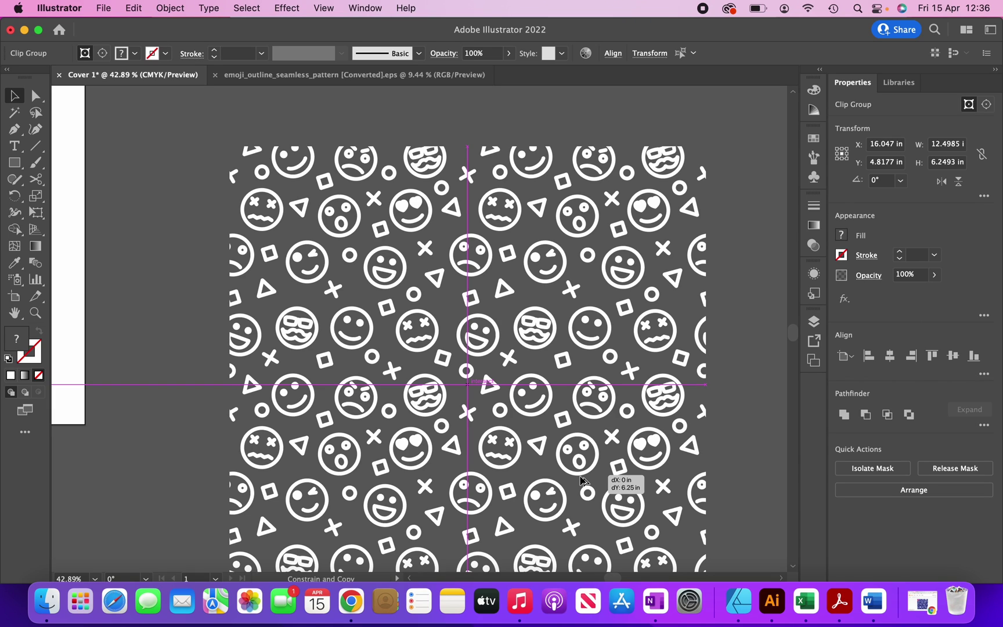
drag(582, 479, 582, 479)
click(198, 208)
scroll(198, 209, down, 2)
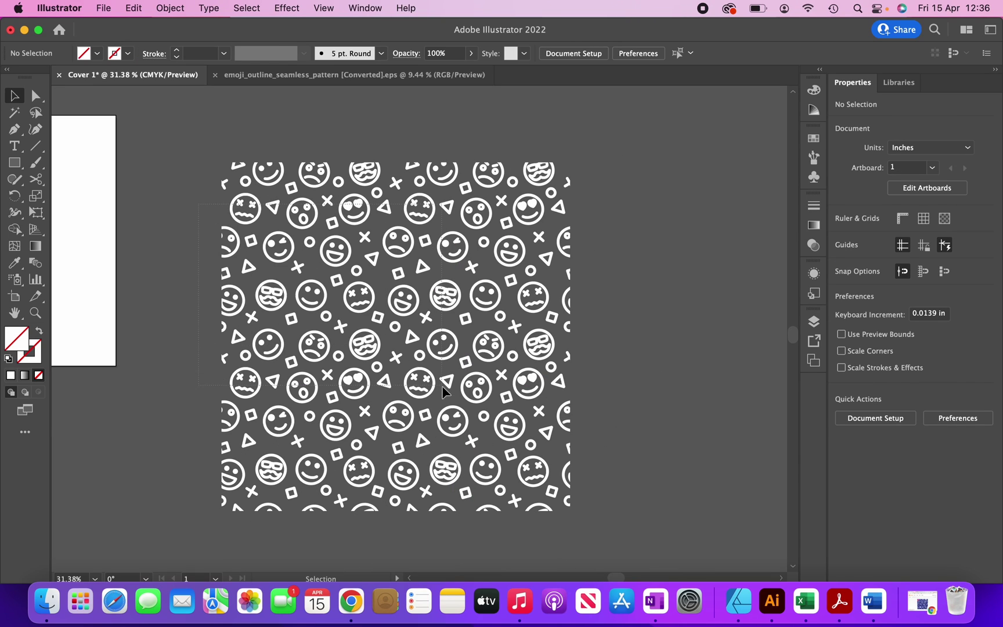
click(535, 464)
Step: Group the four emoji tiles and move the block off to the right of the artboard
key(super)
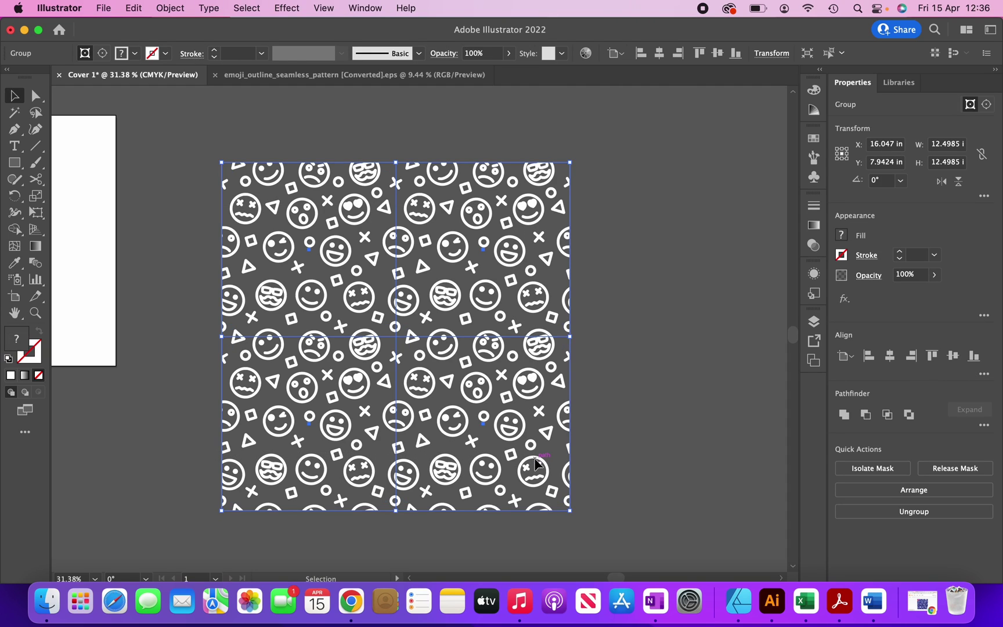
click(538, 208)
drag(538, 207, 586, 185)
scroll(439, 173, left, 10)
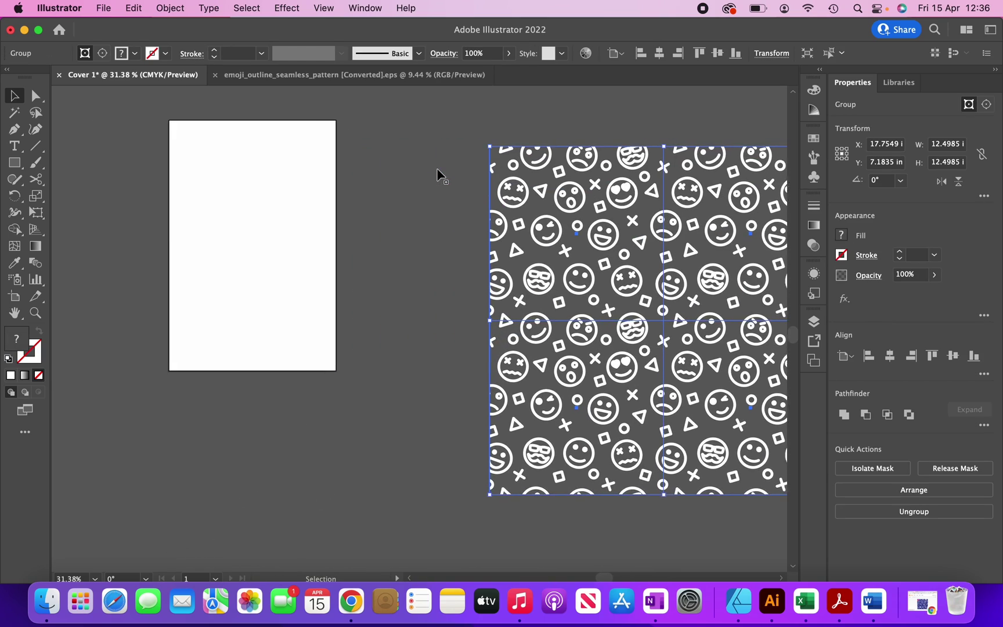
scroll(338, 209, up, 2)
Step: Draw a rectangle covering the 6 × 9 in artboard and fill it deep pink (D3406A)
key(m)
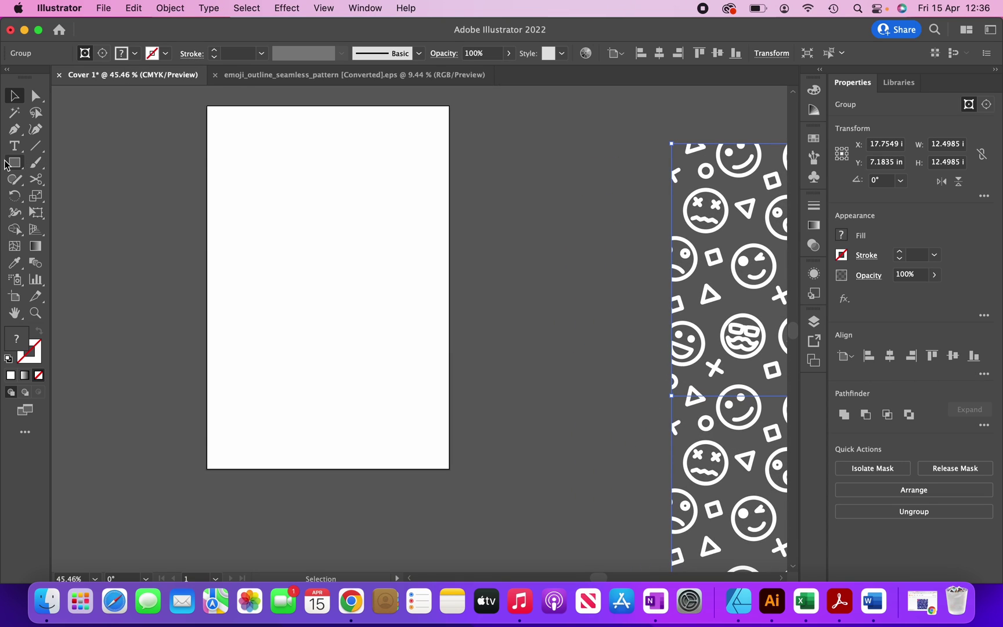
drag(208, 106, 448, 468)
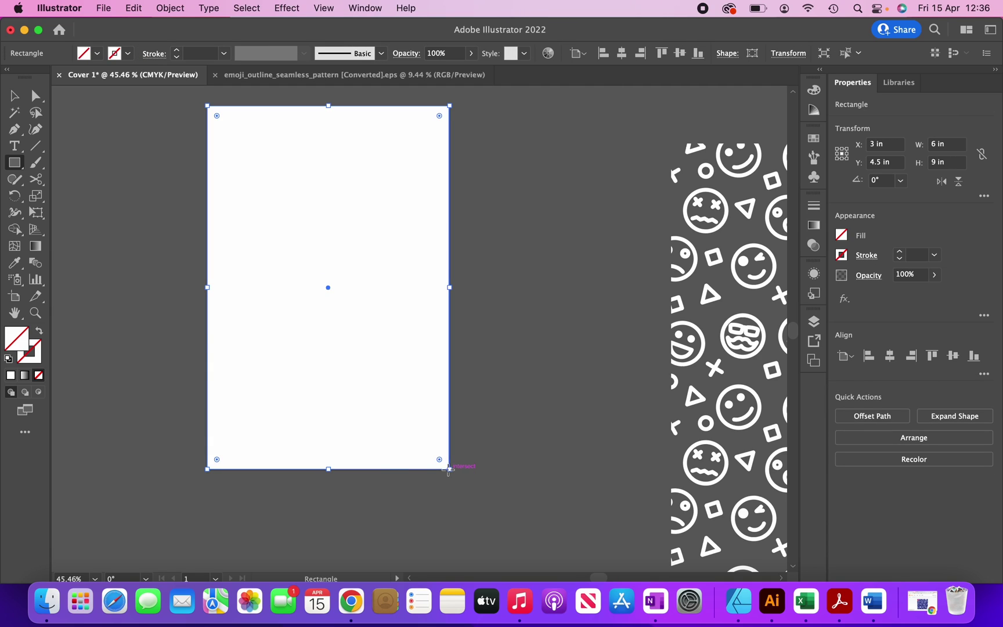
double_click(26, 340)
drag(401, 264, 440, 245)
click(683, 222)
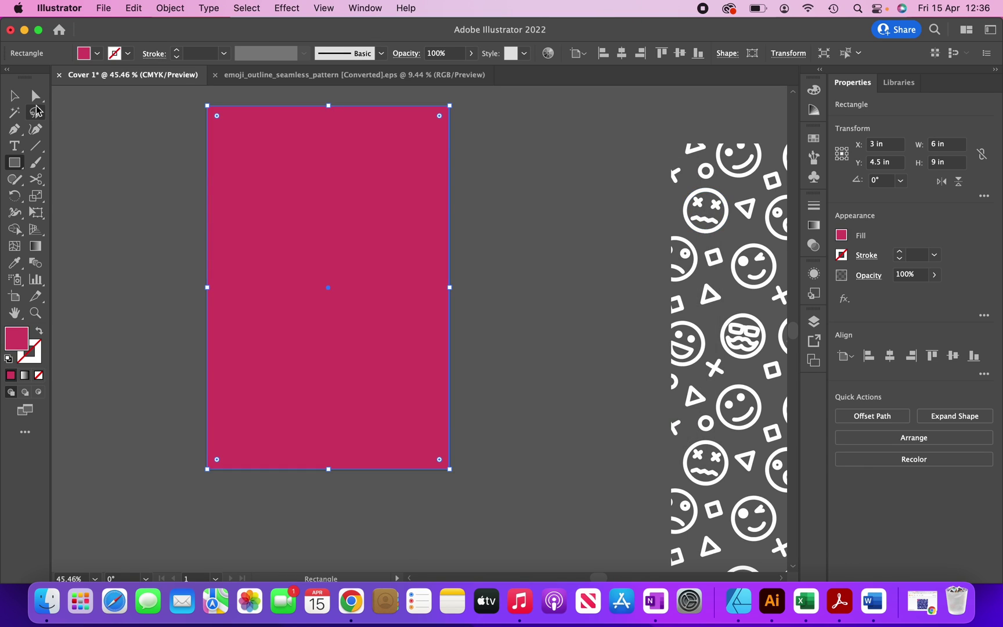
key(v)
key(super+minus)
click(700, 209)
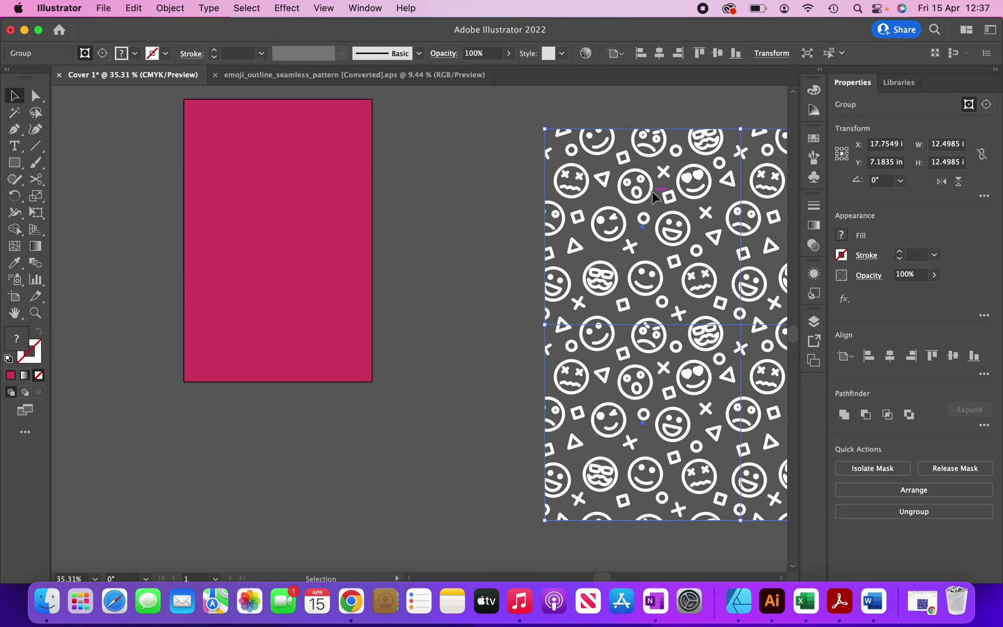
Step: Move the emoji pattern block over the pink rectangle
drag(658, 197, 217, 156)
scroll(217, 157, up, 3)
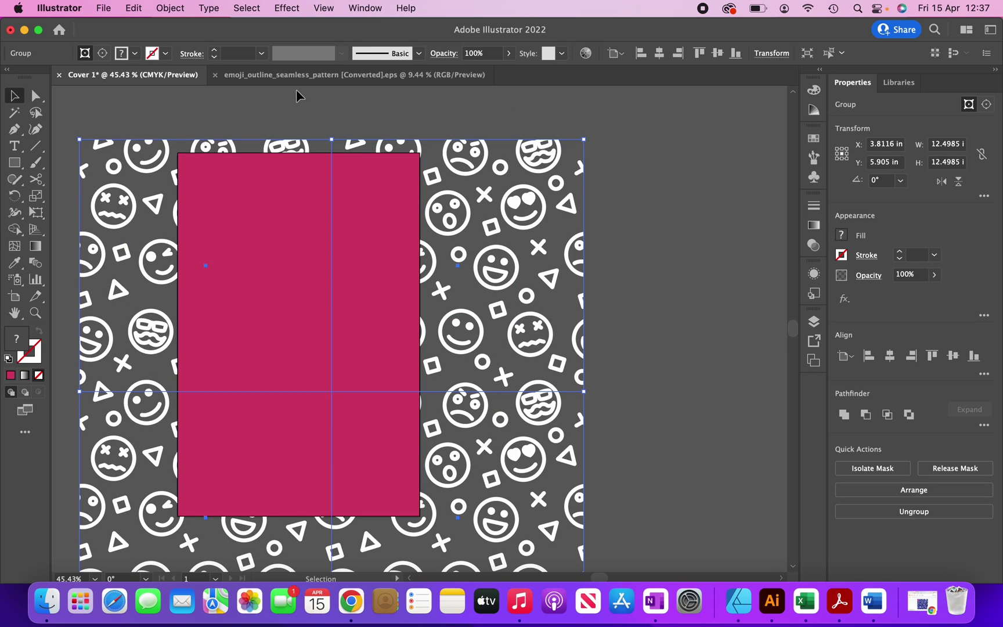
key(super)
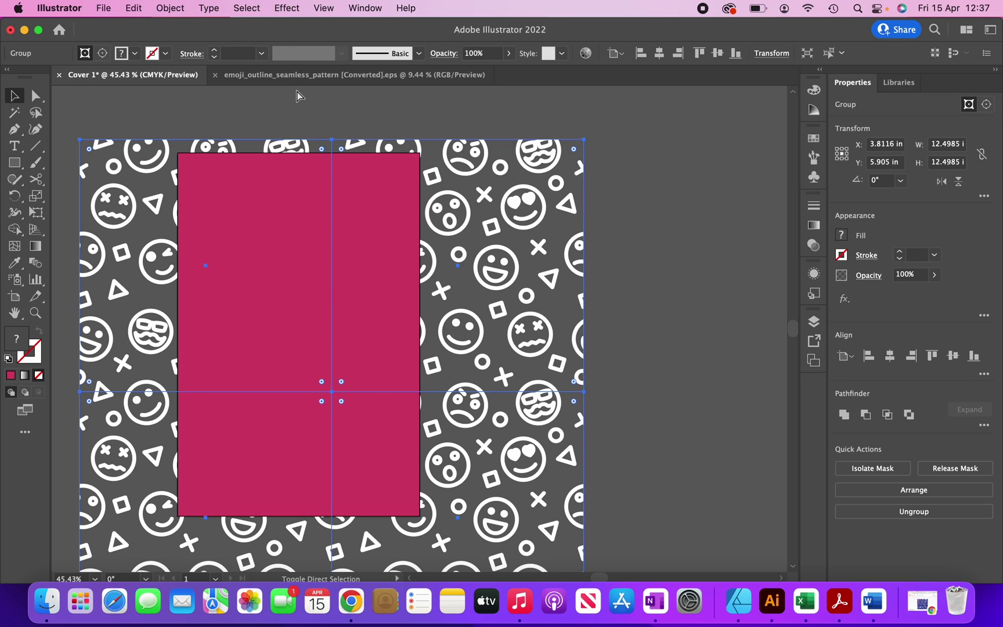
key(super+shift+bracketright)
key(super+z)
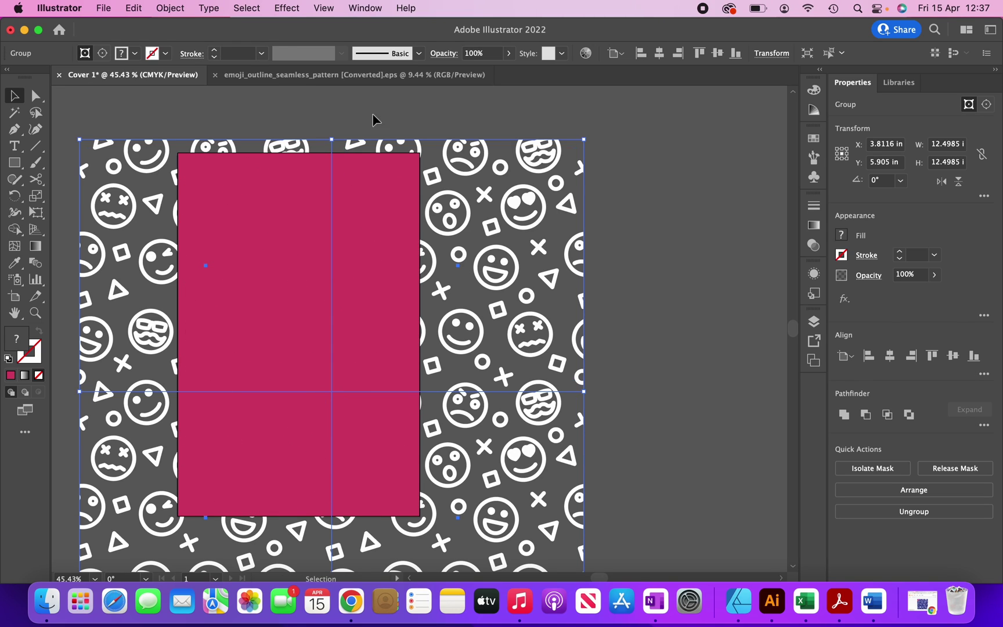
Step: Bring the pattern group in front of the pink rectangle with Arrange > Bring to Front
right_click(483, 174)
mouse_move(534, 371)
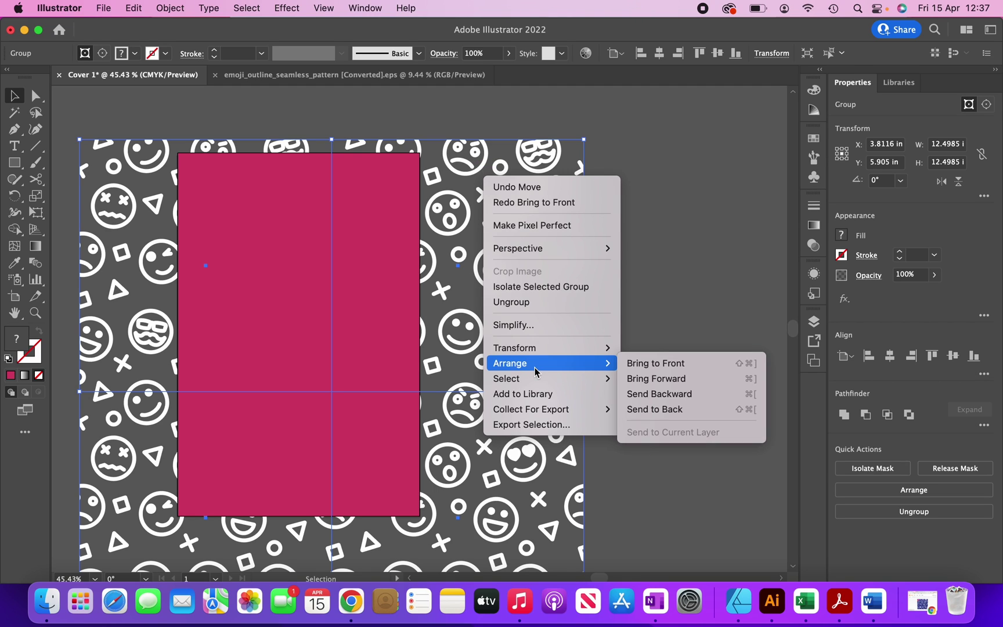
click(655, 362)
scroll(690, 320, down, 2)
click(689, 320)
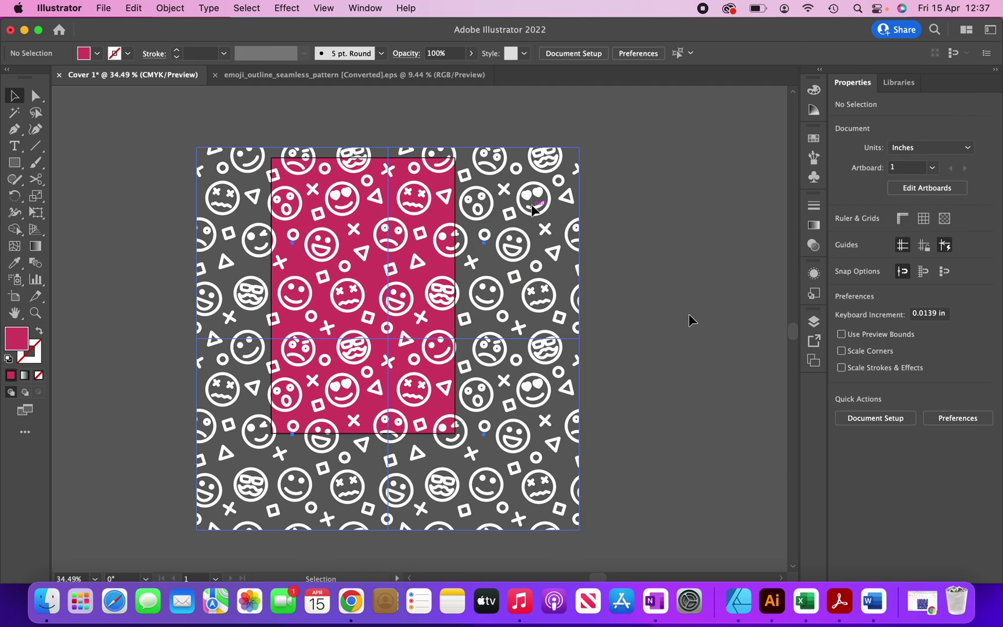
click(572, 166)
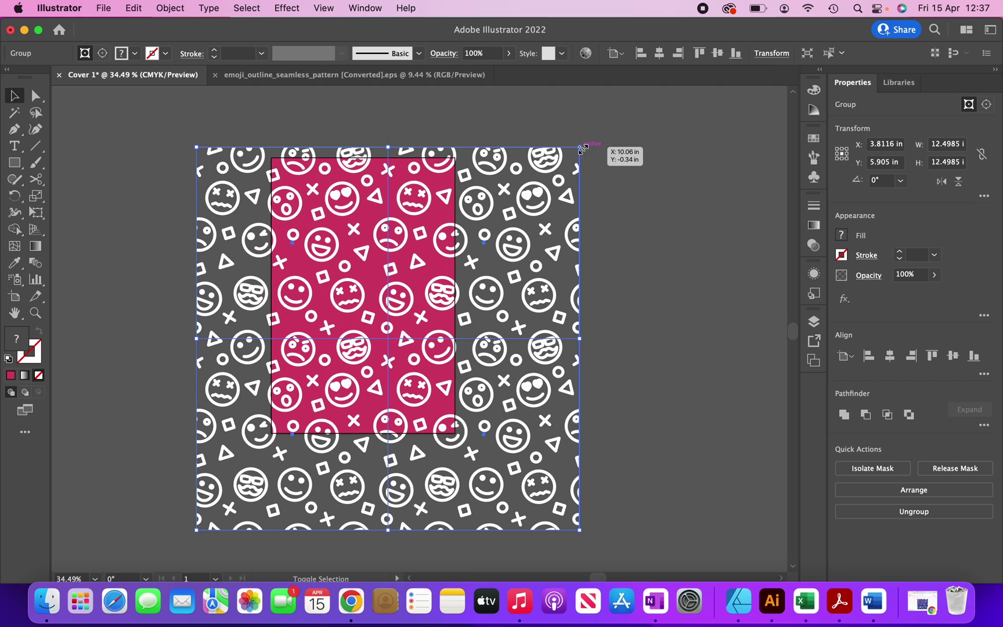
Step: Enlarge the emoji pattern so it extends past the pink rectangle's edges
drag(581, 149, 622, 120)
drag(622, 119, 645, 123)
click(126, 153)
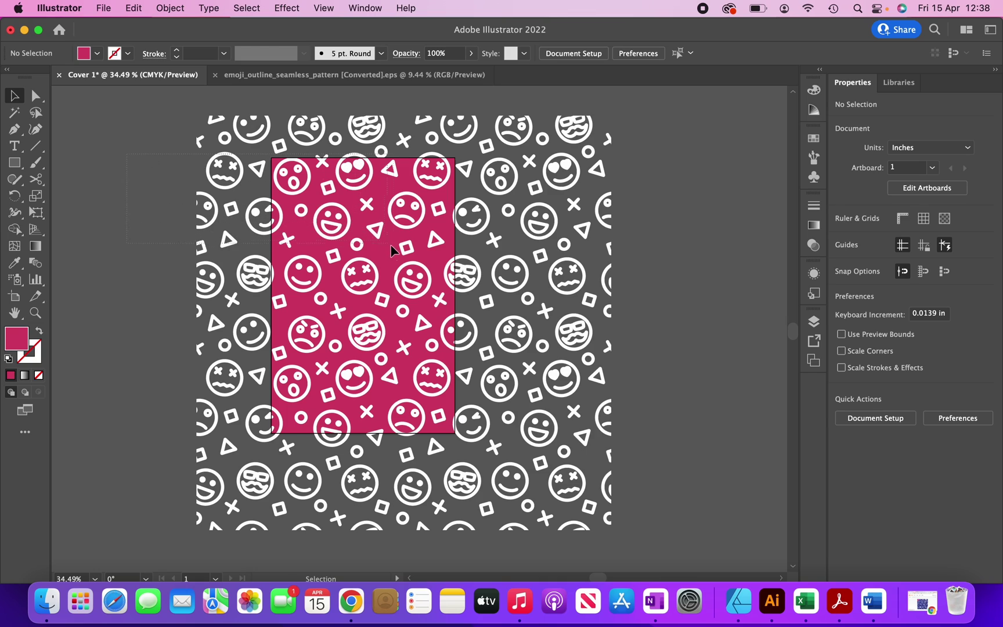
Step: Paste a copy of the pink rectangle over the original and clip the pattern to it
key(super+a)
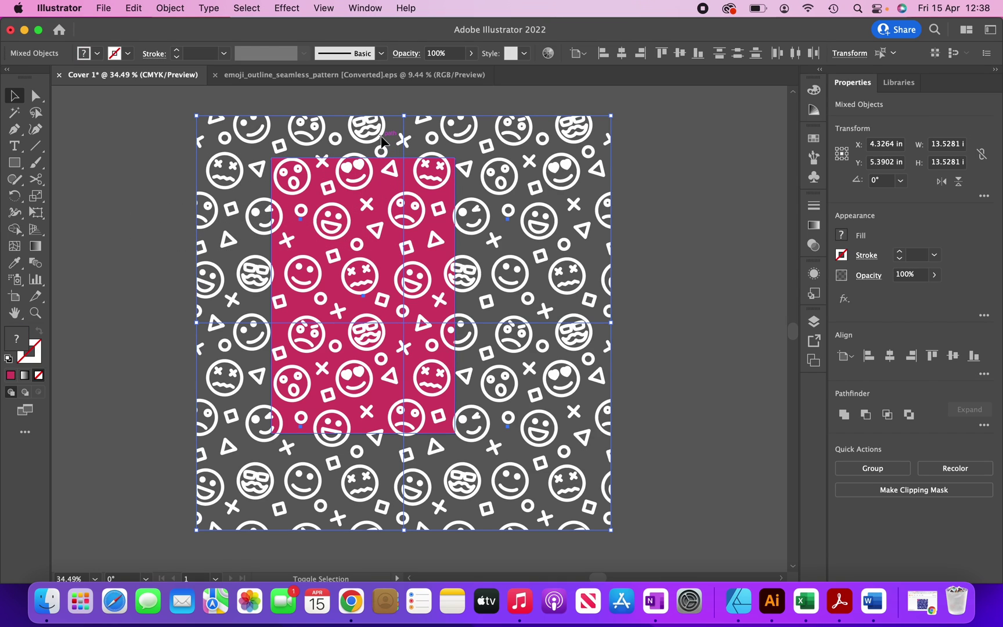
shift+click(381, 141)
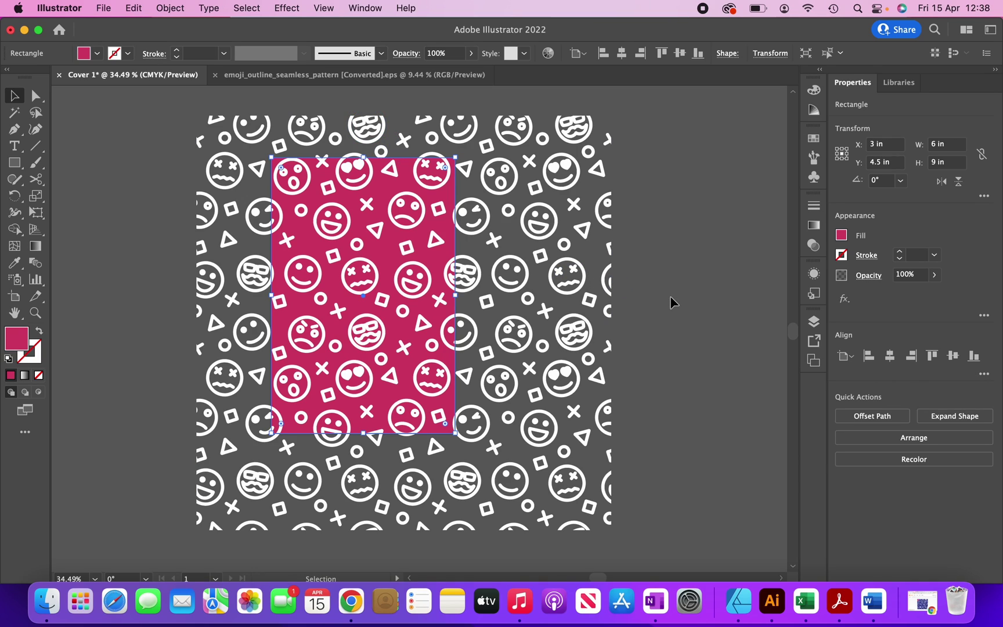
key(a)
key(v)
key(super+v)
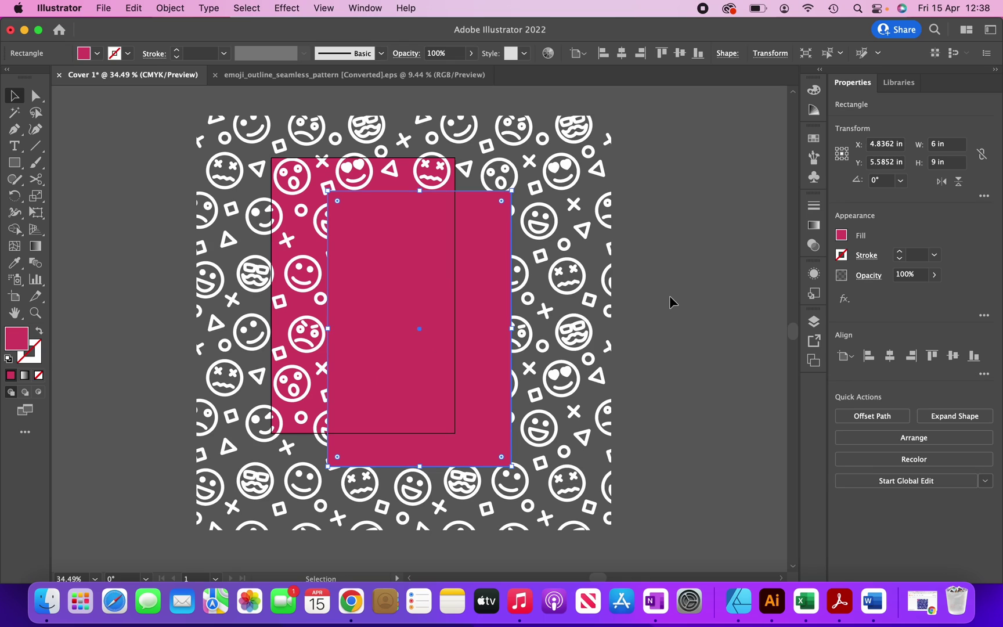
click(705, 242)
drag(416, 289, 360, 259)
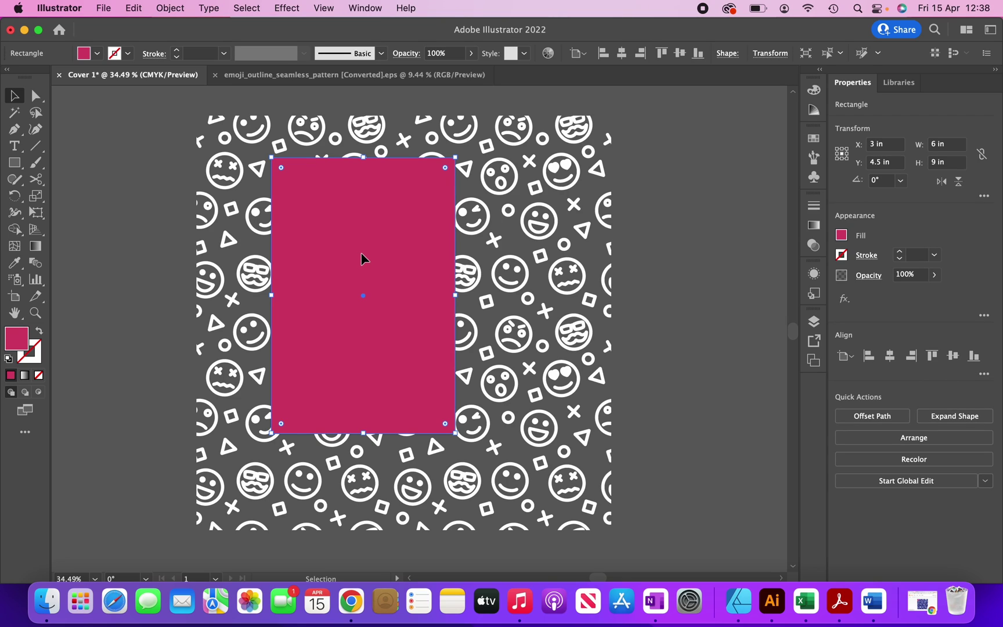
shift+click(514, 170)
key(a)
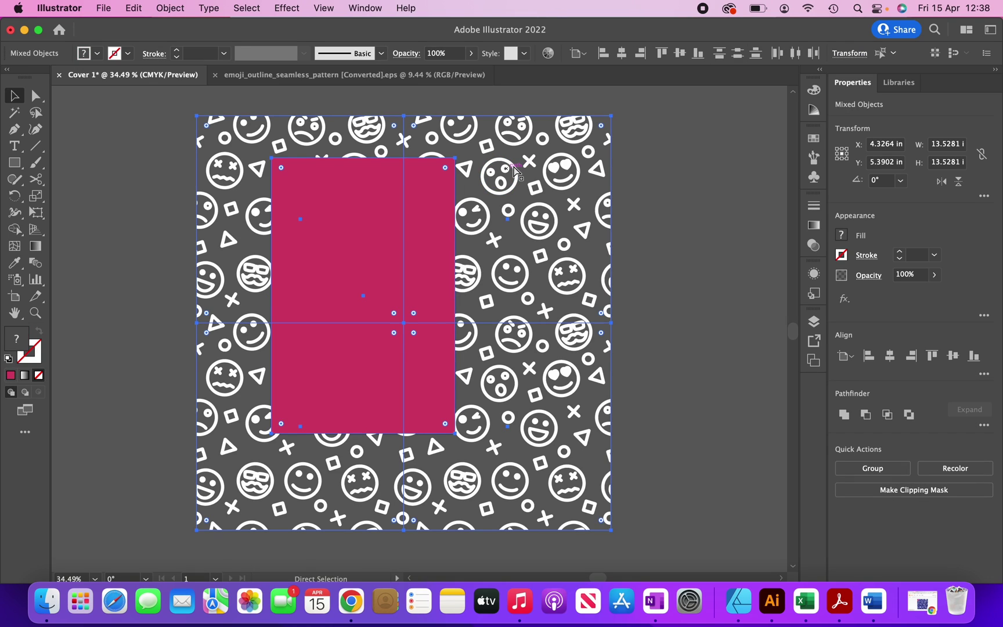
key(super+7)
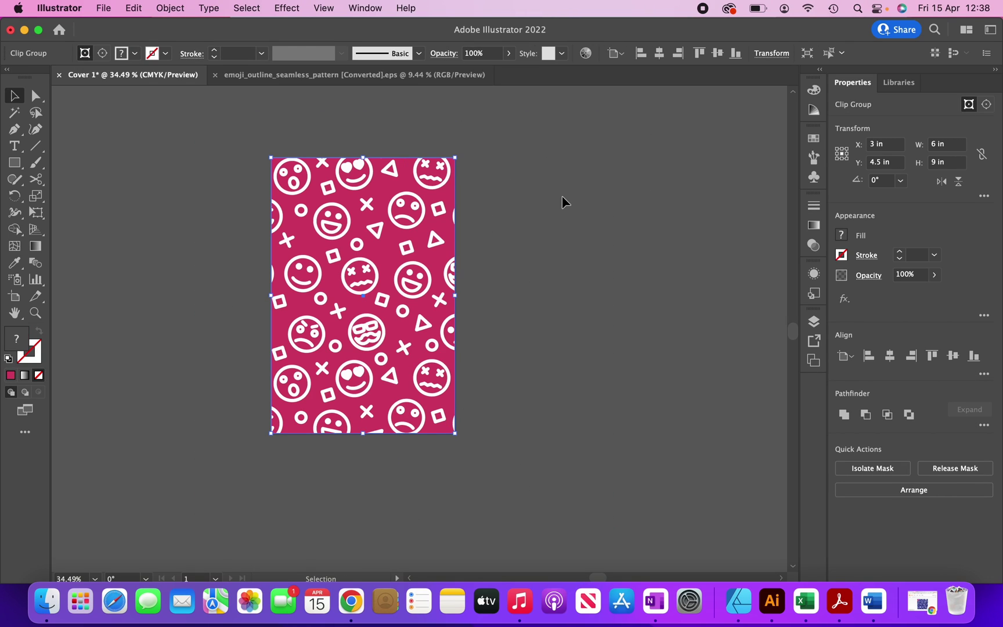
Step: Select only the pink background rectangle inside the clipped cover and change its fill to DF5374
click(490, 378)
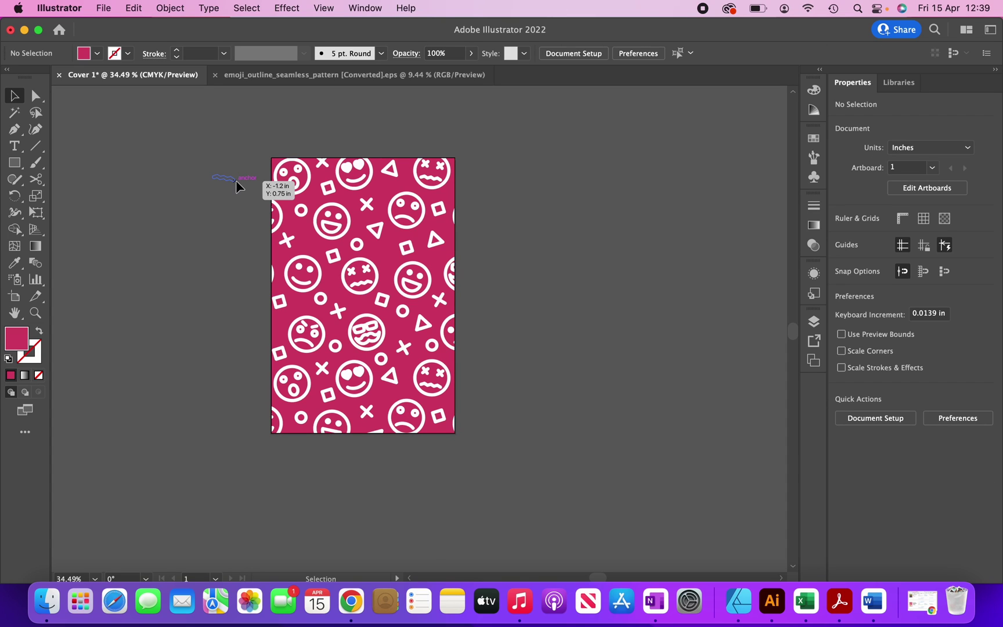
click(384, 284)
click(385, 284)
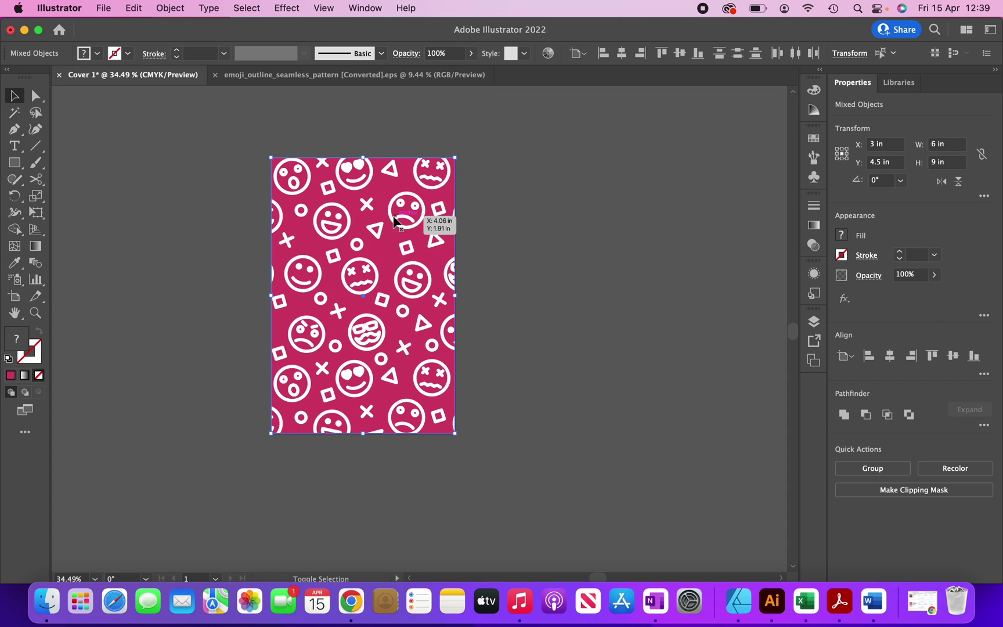
click(394, 215)
double_click(25, 340)
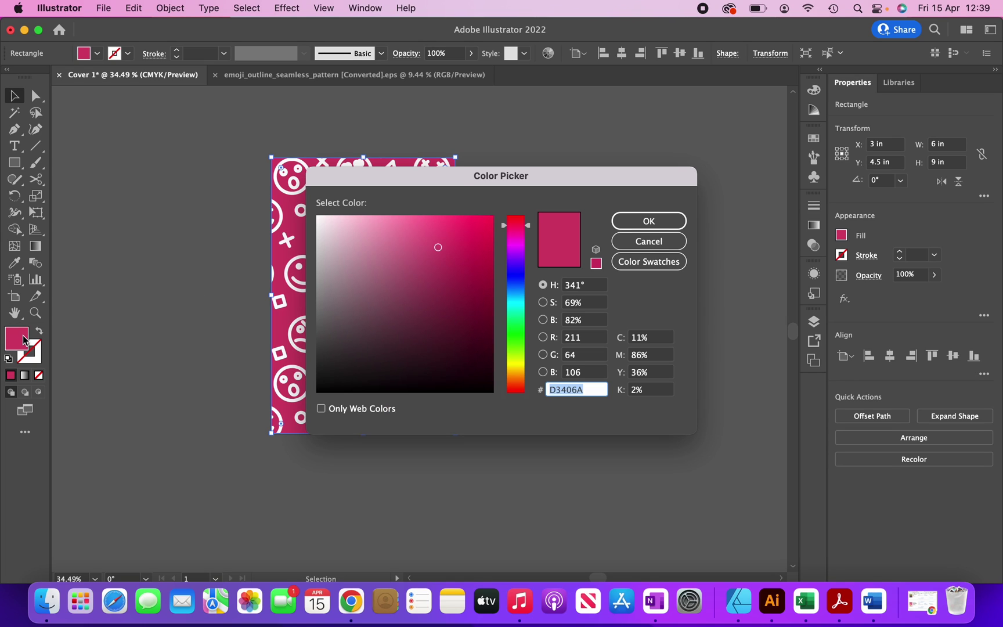
text(DF5374)
drag(586, 389, 544, 390)
click(631, 226)
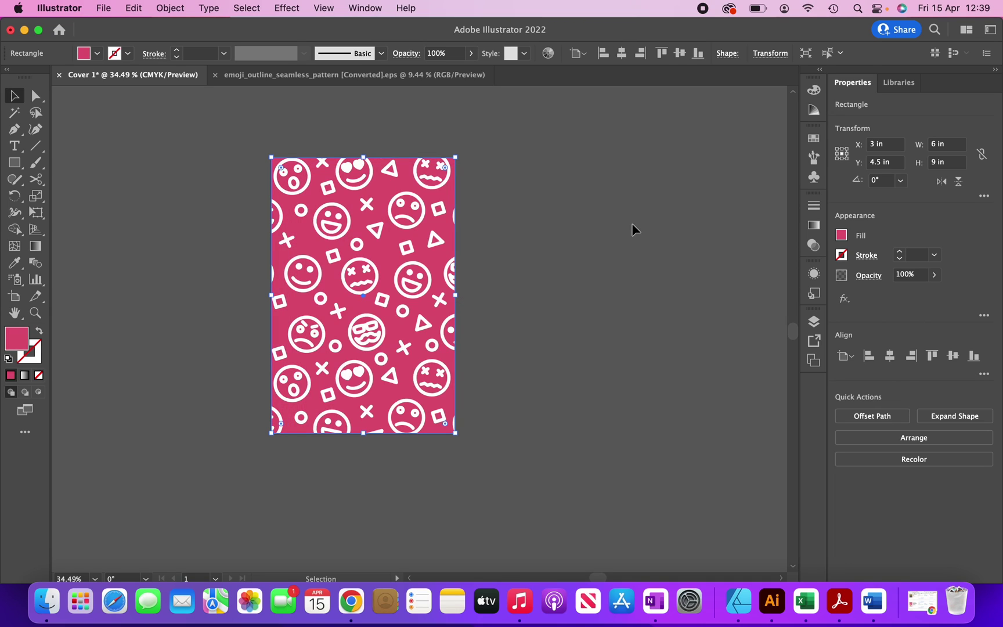
click(631, 230)
scroll(631, 230, right, 2)
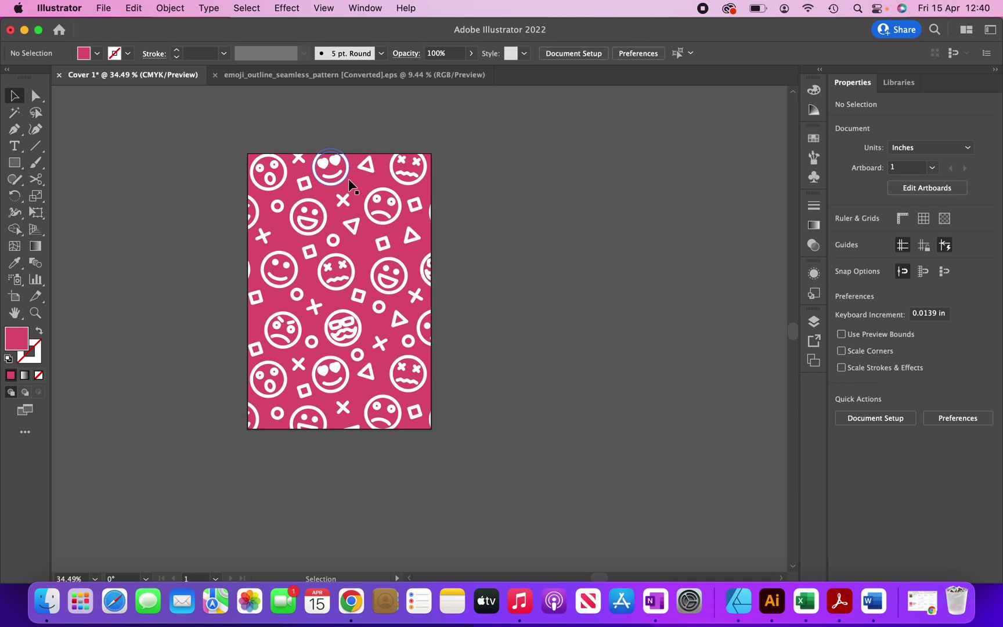
Step: Move the duplicated pattern artboard to the right of the first one
click(582, 52)
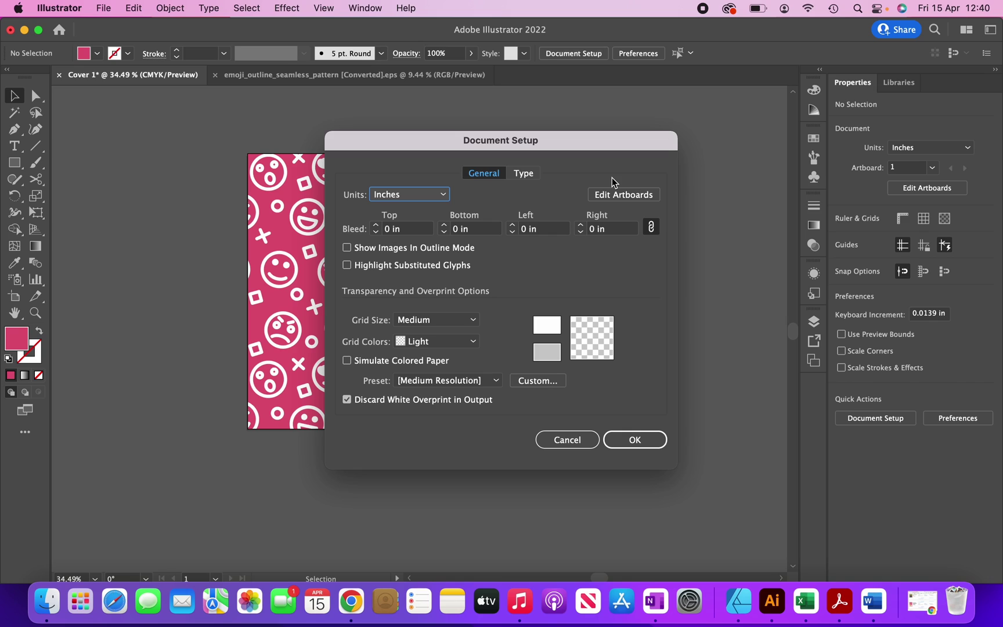
click(632, 194)
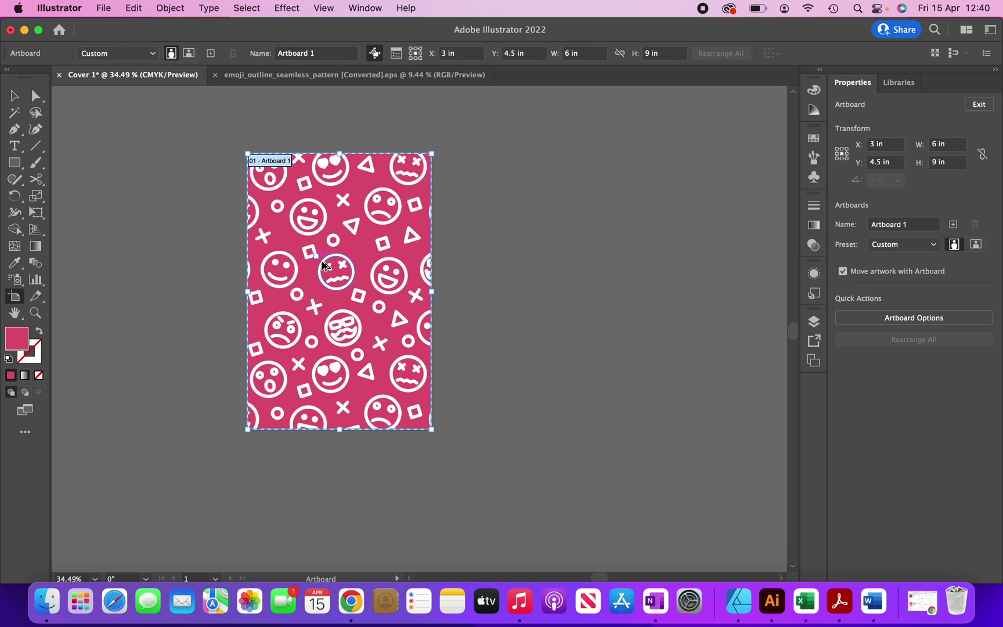
drag(324, 265, 555, 238)
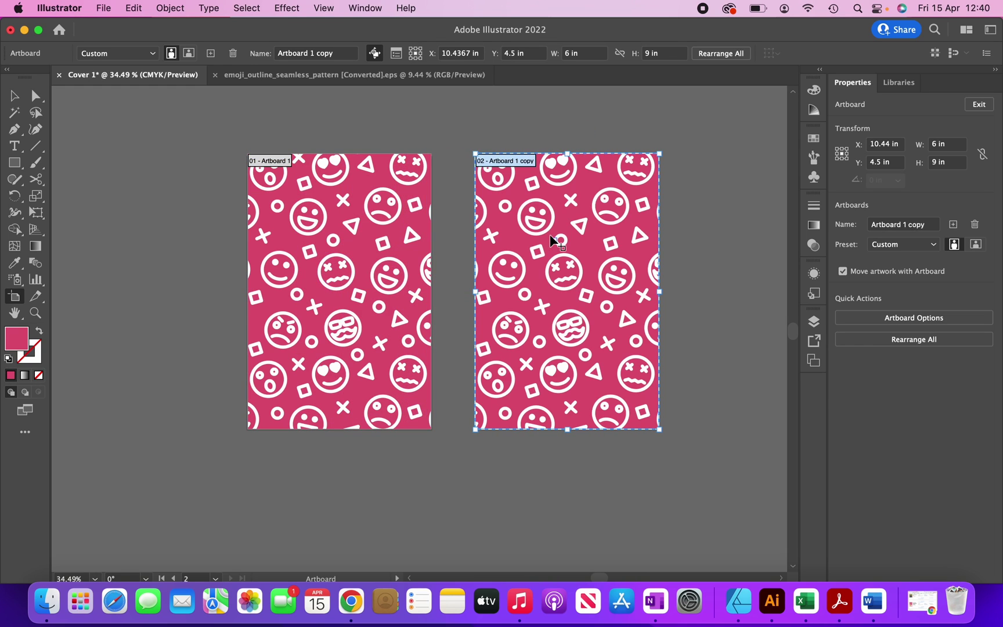
key(v)
Step: Realign the left and right pattern groups with their artboards
mouse_move(284, 173)
mouse_down()
mouse_move(304, 235)
mouse_move(302, 197)
mouse_move(285, 174)
mouse_up()
click(178, 148)
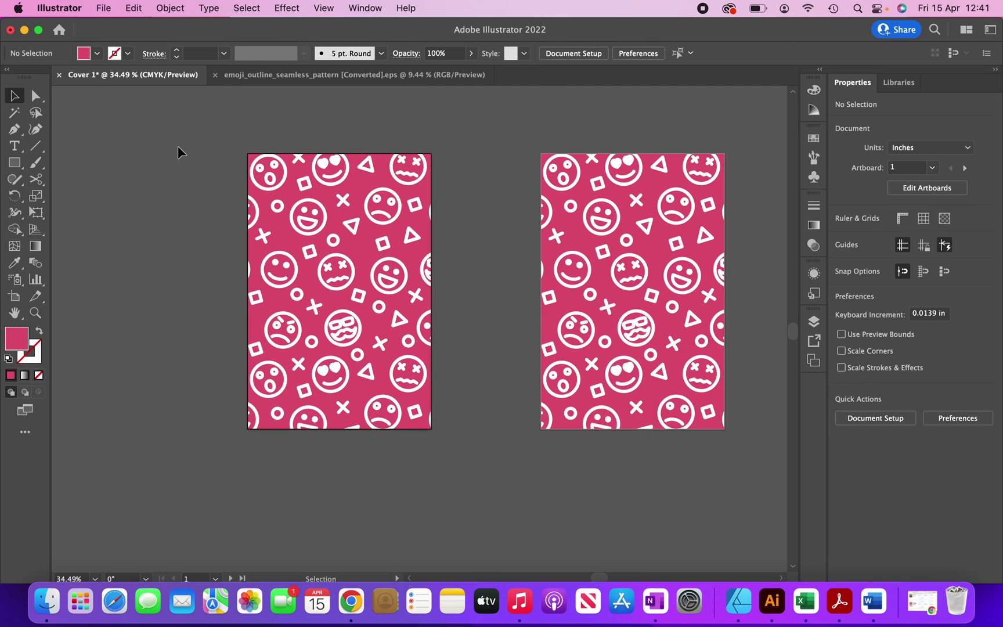
click(314, 236)
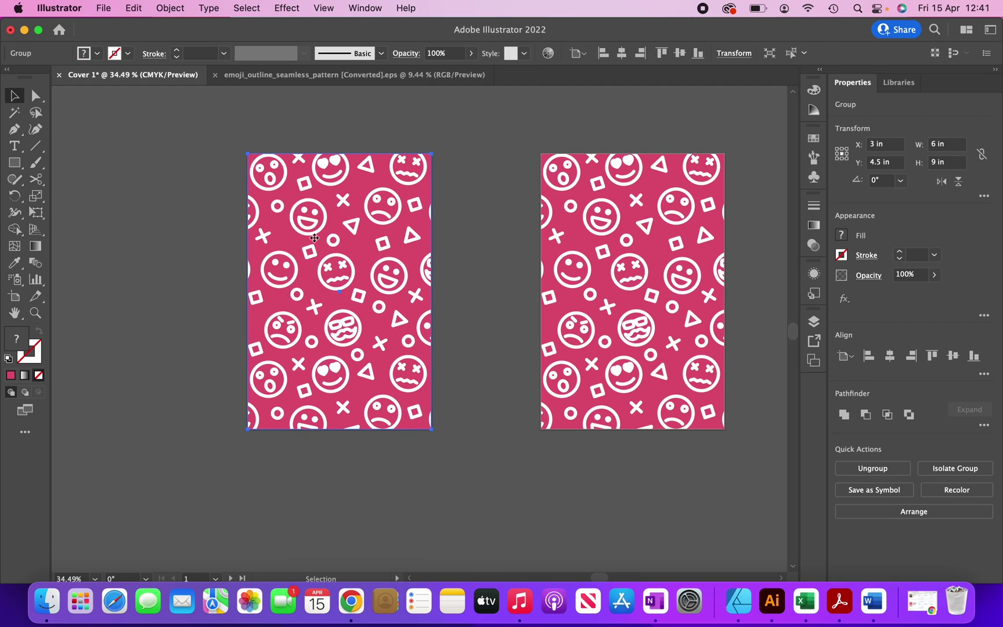
click(495, 180)
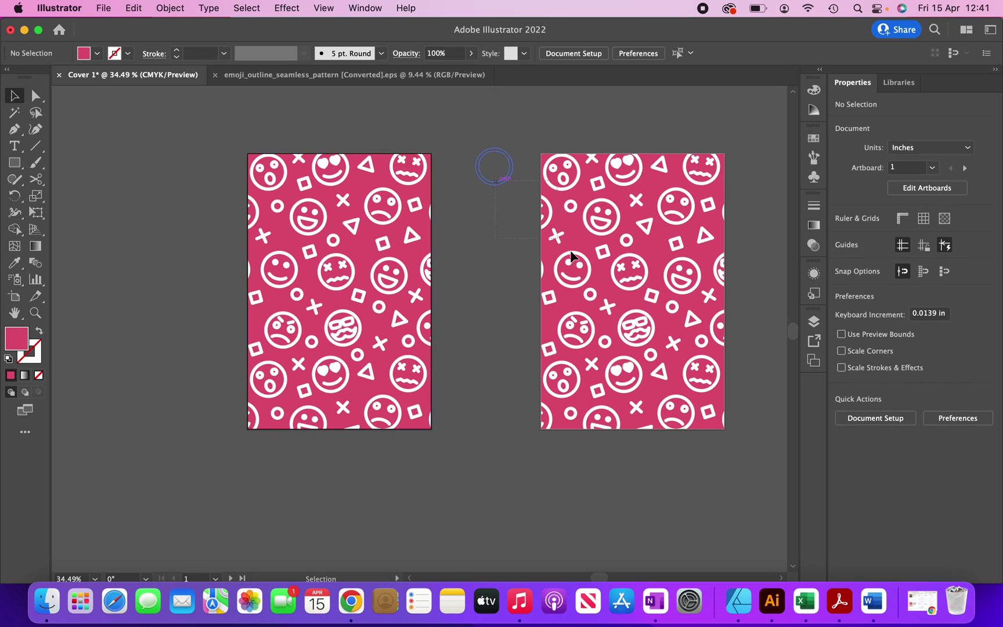
click(599, 273)
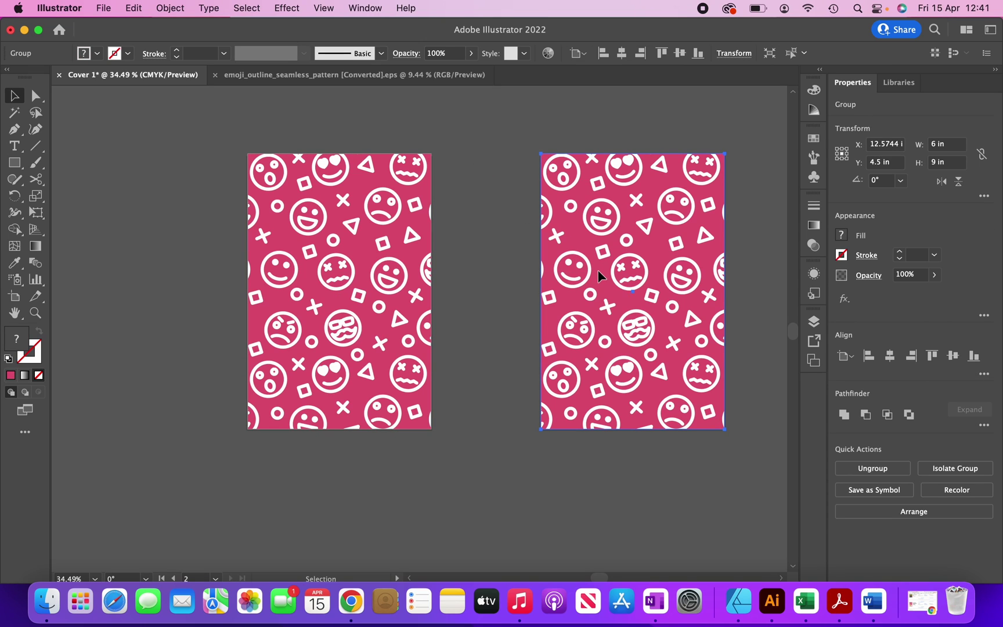
click(474, 165)
mouse_move(388, 202)
mouse_down()
mouse_move(309, 224)
mouse_move(314, 249)
mouse_move(327, 223)
mouse_move(387, 202)
mouse_up()
mouse_move(619, 232)
mouse_down()
mouse_move(572, 235)
mouse_move(620, 232)
mouse_up()
click(120, 257)
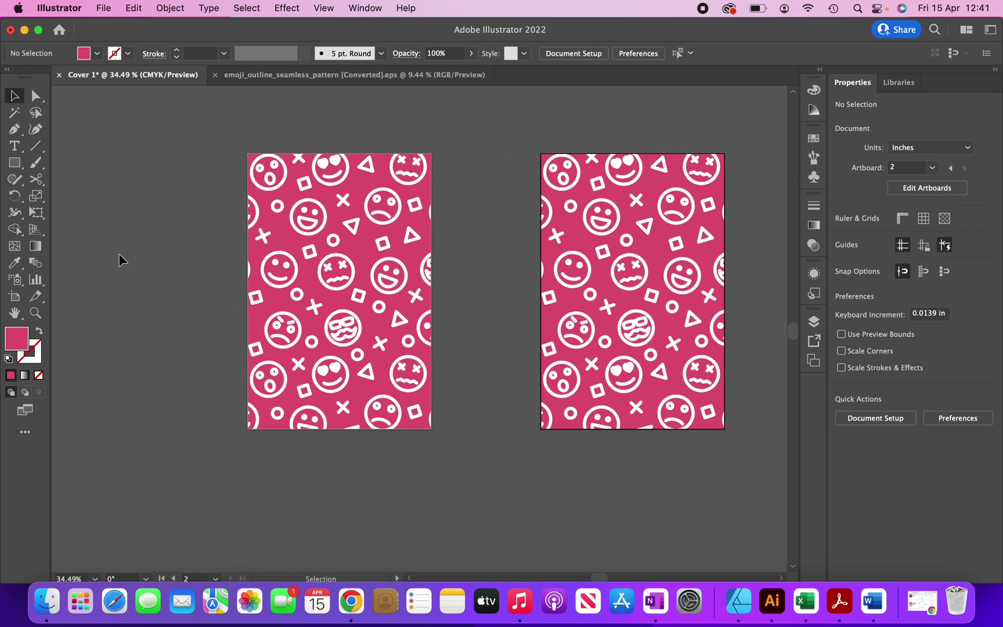
Step: Download the happy emoji set from Vecteezy and open its EPS file in Illustrator
key(super+Tab)
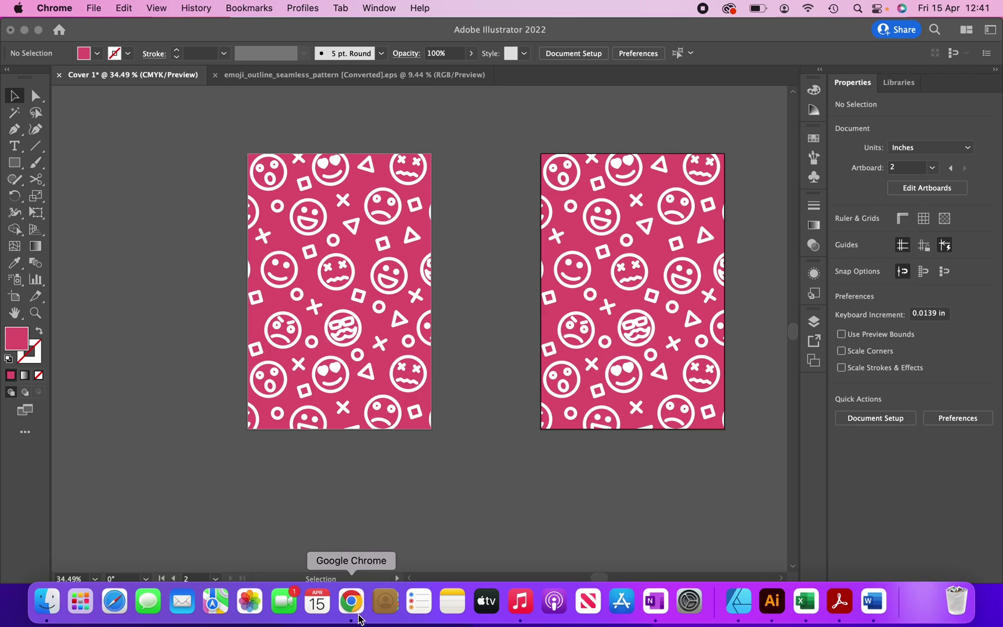
click(358, 617)
click(259, 45)
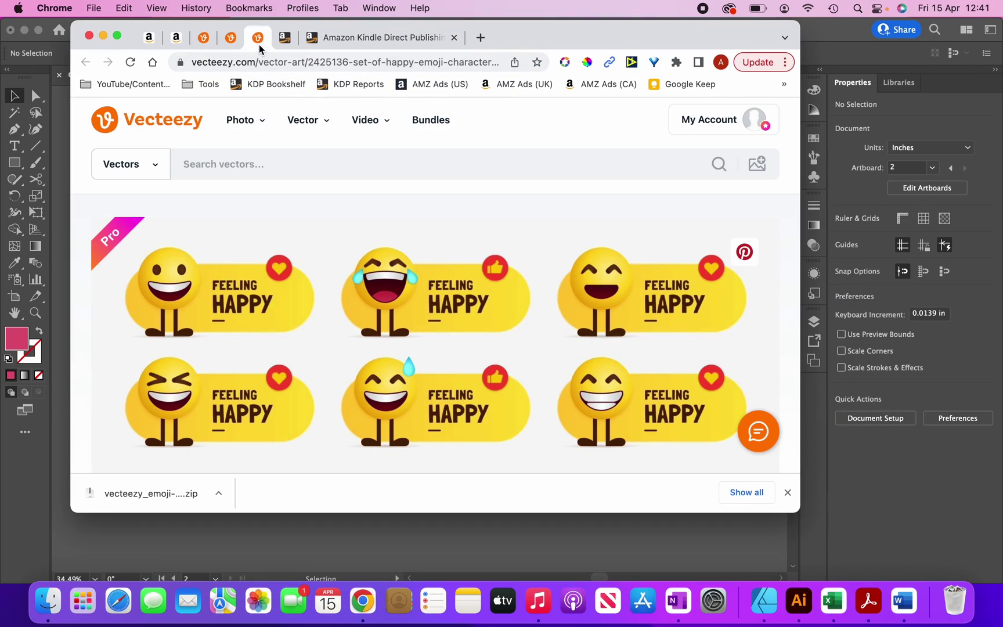
click(116, 35)
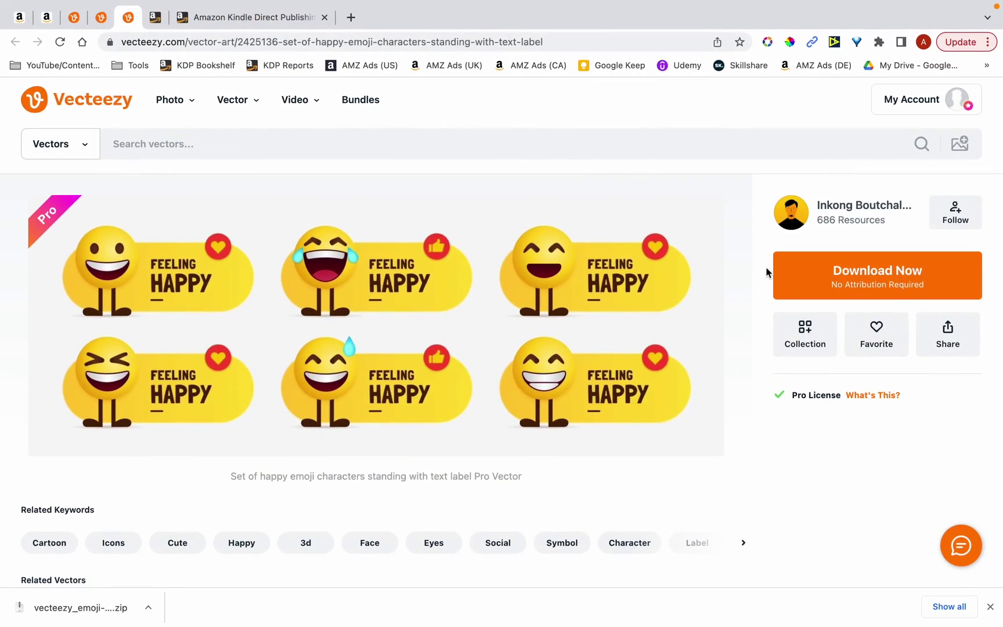
click(882, 275)
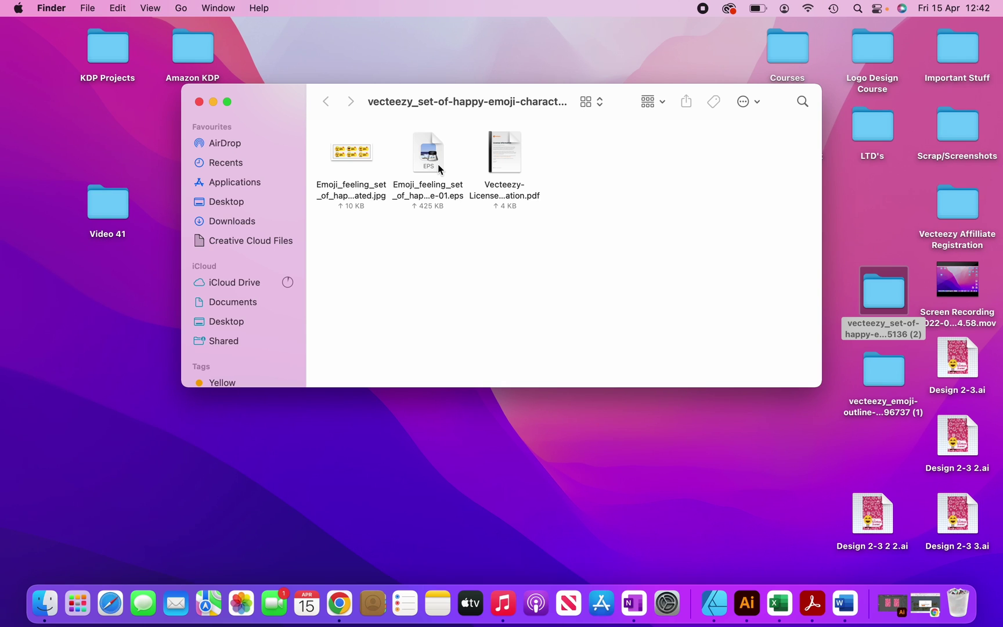
right_click(438, 168)
mouse_move(470, 187)
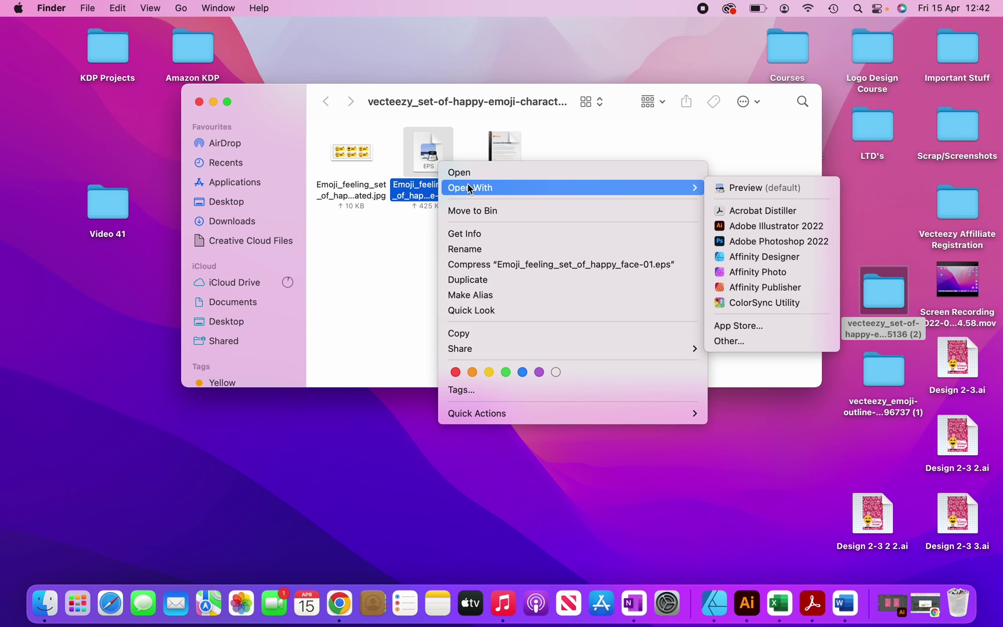
click(792, 232)
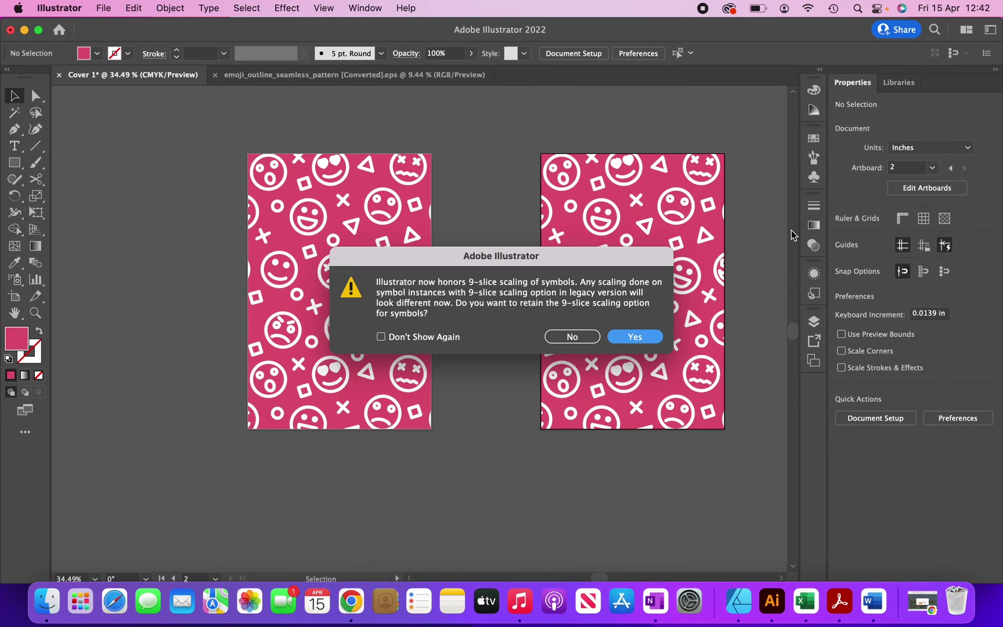
Step: Keep 9-slice scaling, release the emoji set's clipping mask, and take the top-right Feeling Happy banner
click(644, 336)
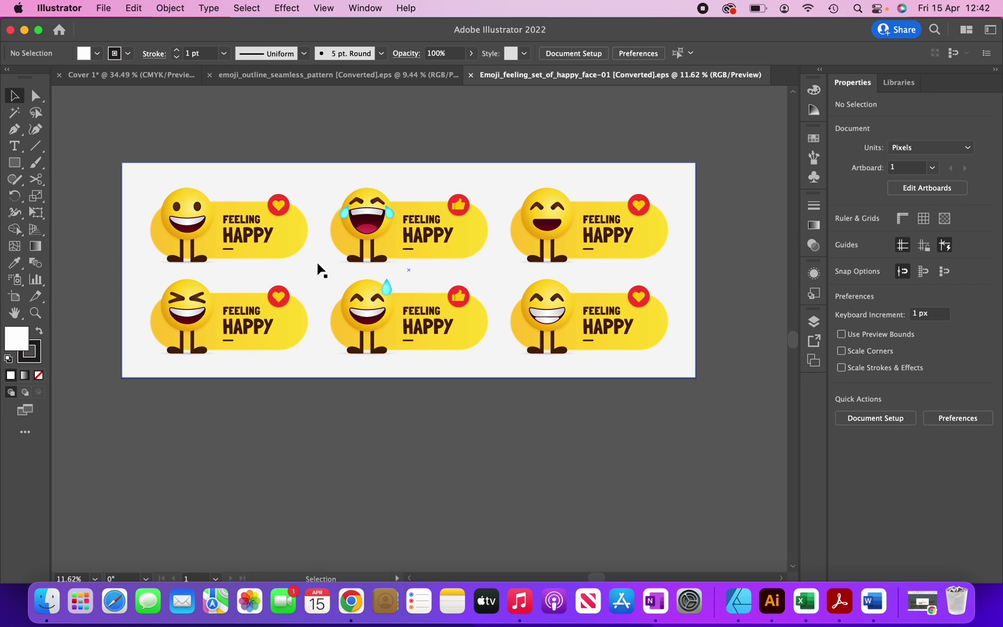
click(320, 270)
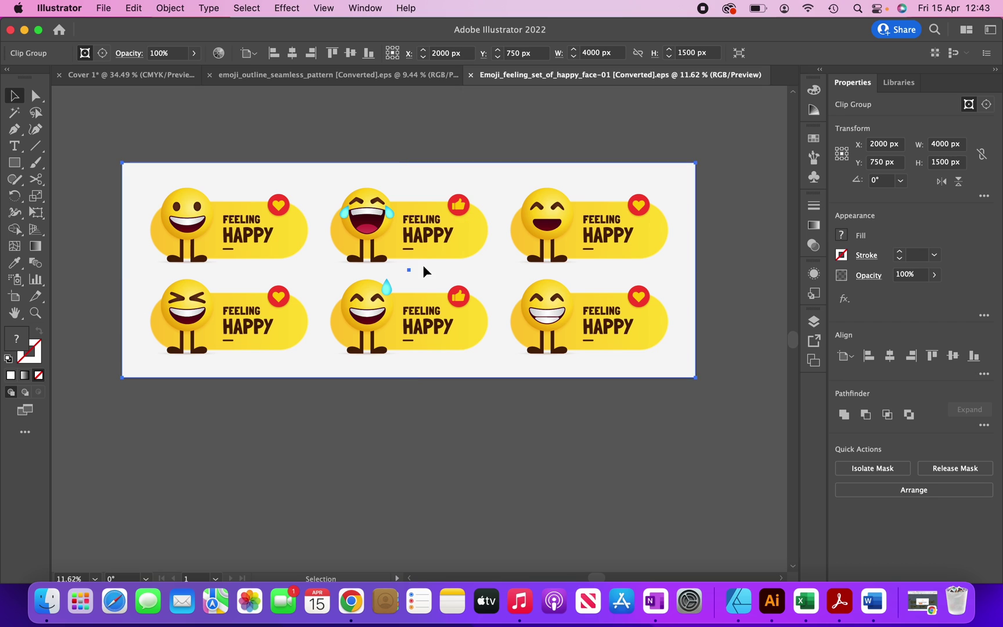
key(a)
key(super+alt+7)
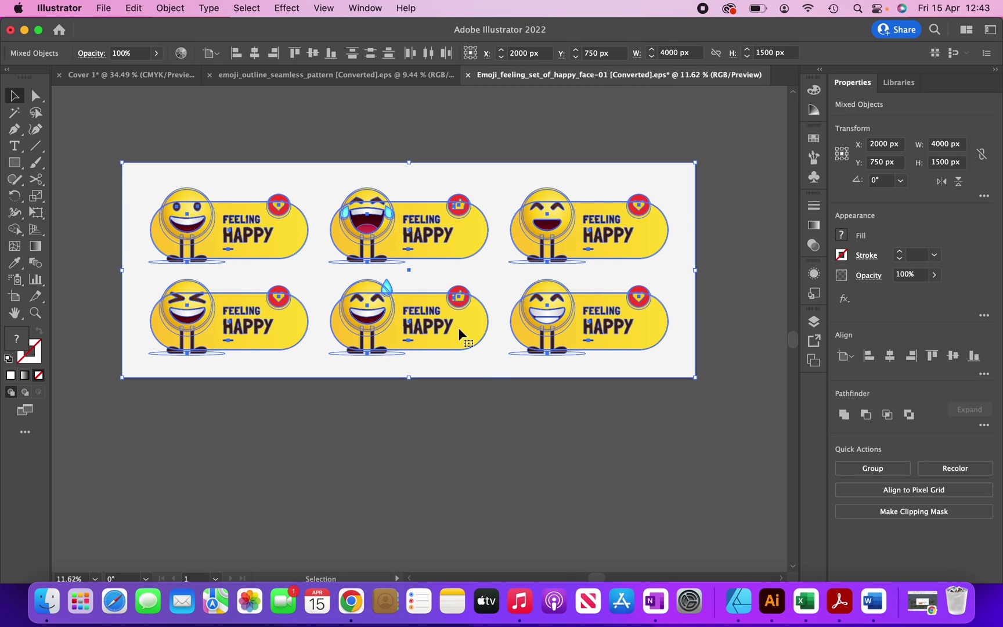
click(494, 384)
drag(545, 229, 565, 205)
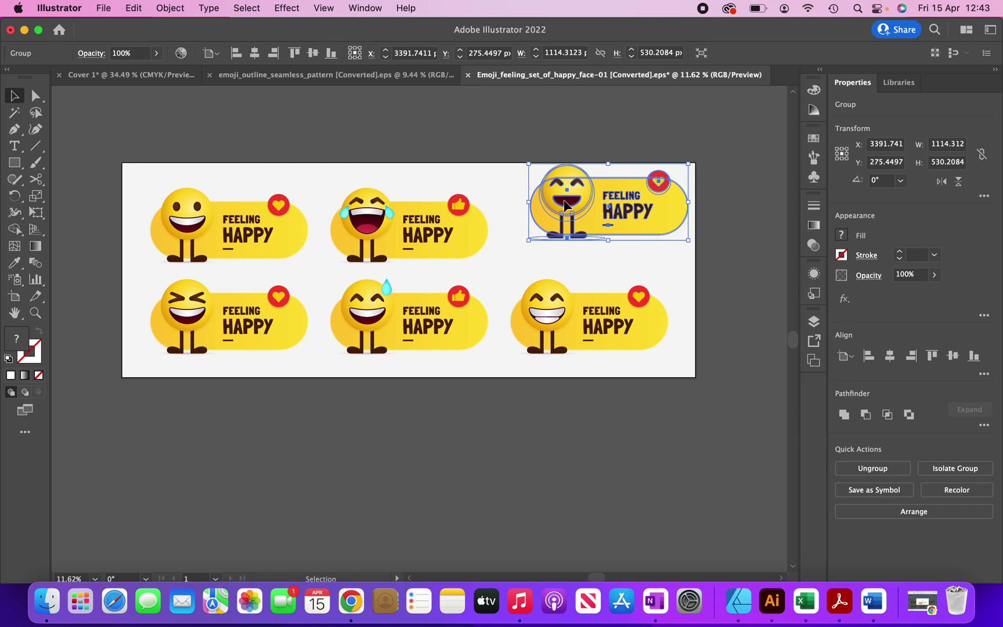
click(148, 76)
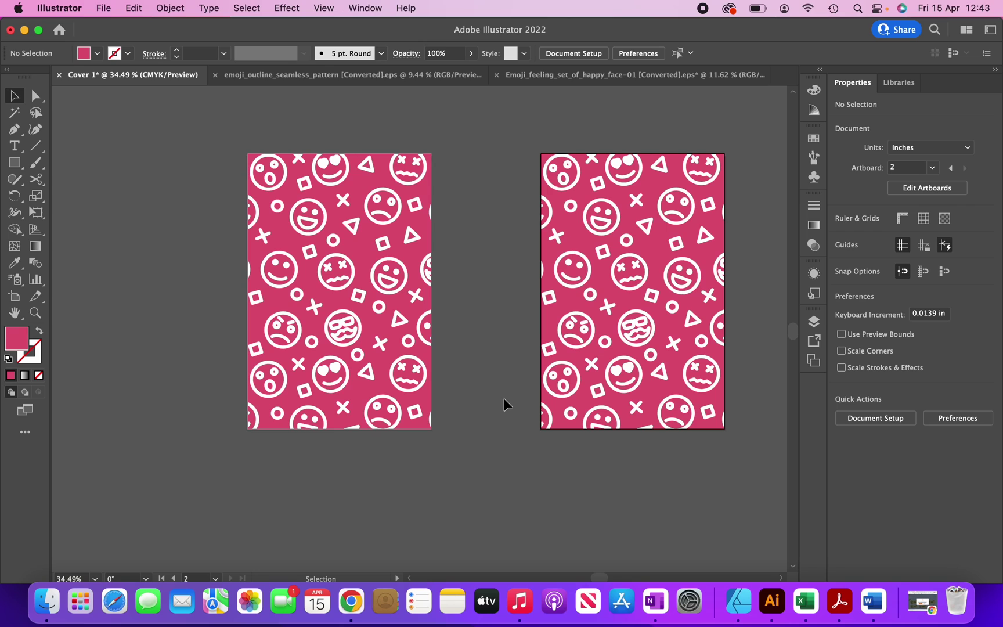
Step: Paste the Feeling Happy banner below the Cover 1 artboards and ungroup it
scroll(503, 404, down, 1)
scroll(503, 404, down, 10)
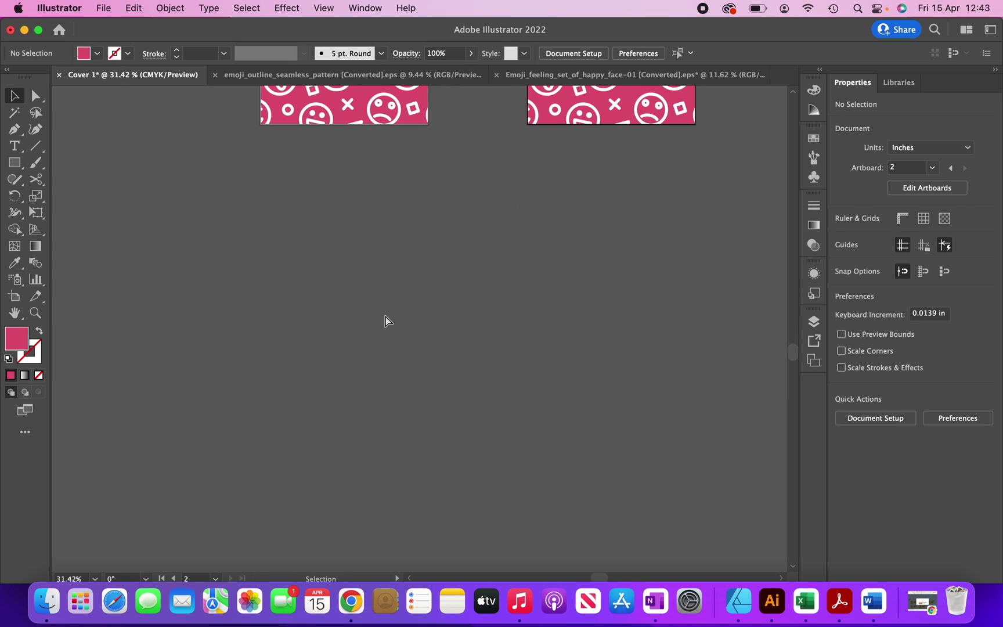
key(cmd+v)
click(376, 190)
scroll(434, 338, up, 1)
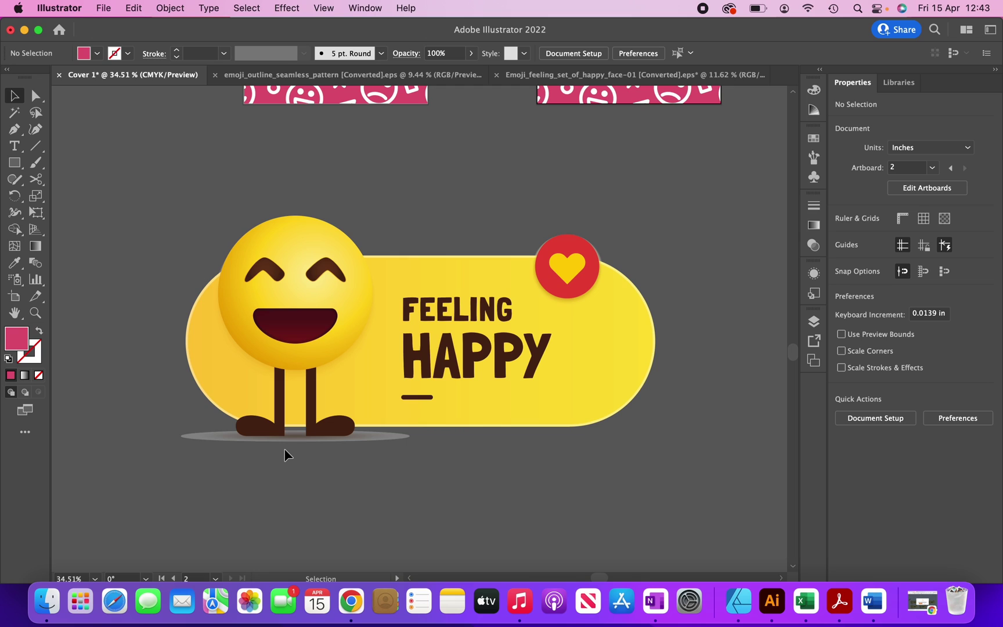
click(326, 332)
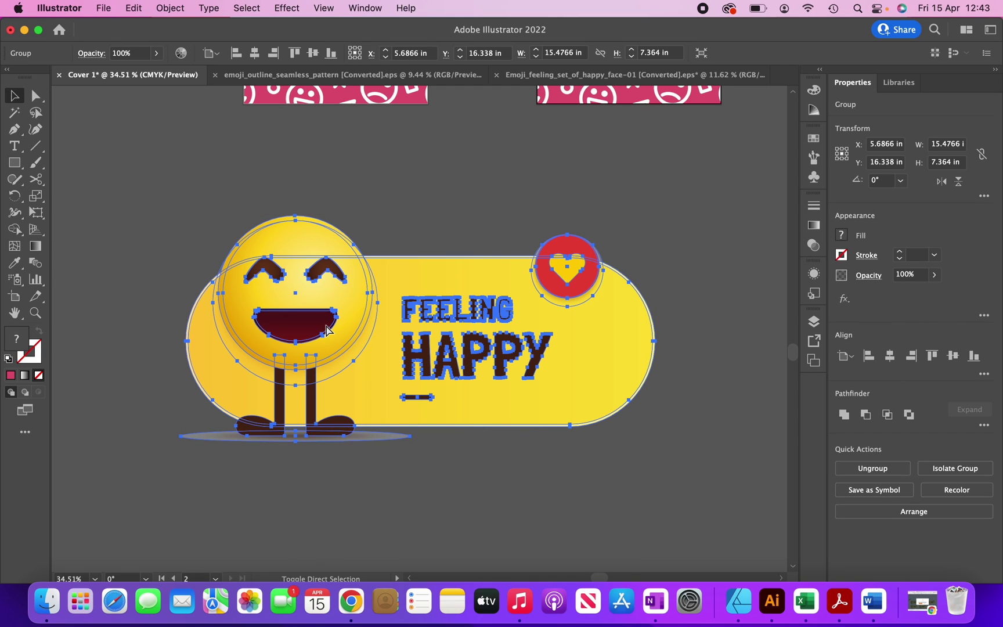
key(super+shift+g)
Step: Delete the banner's red heart badge, the words FEELING and HAPPY, and the short dash
click(542, 213)
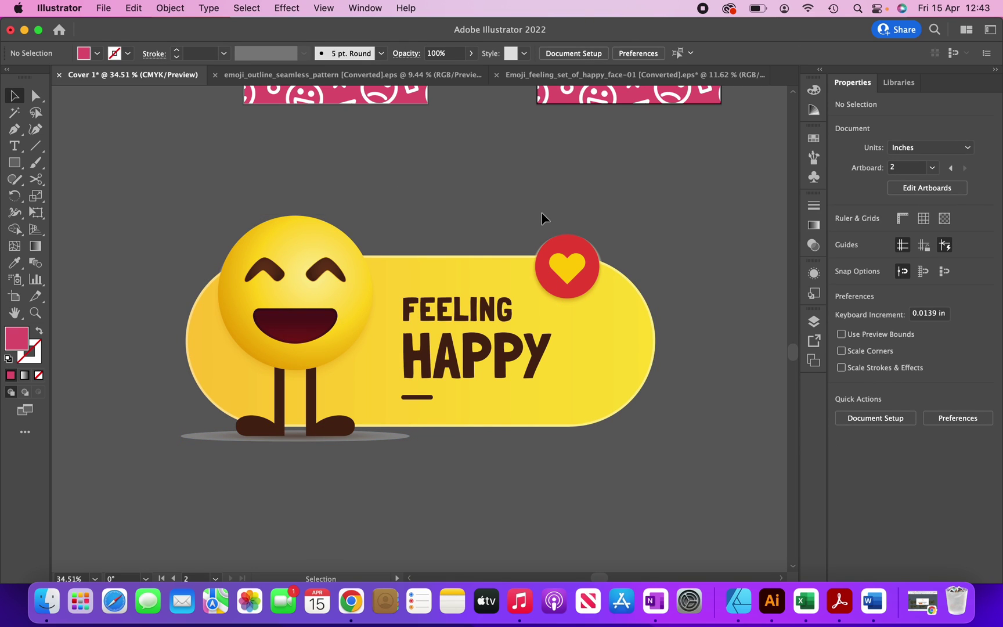
click(560, 243)
key(Delete)
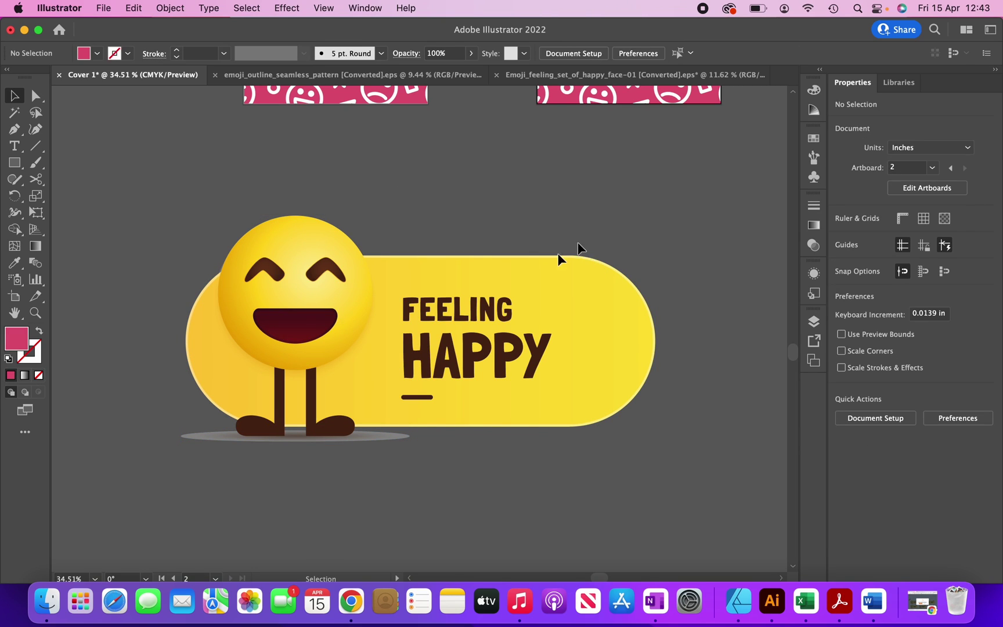
click(481, 311)
key(Delete)
click(484, 351)
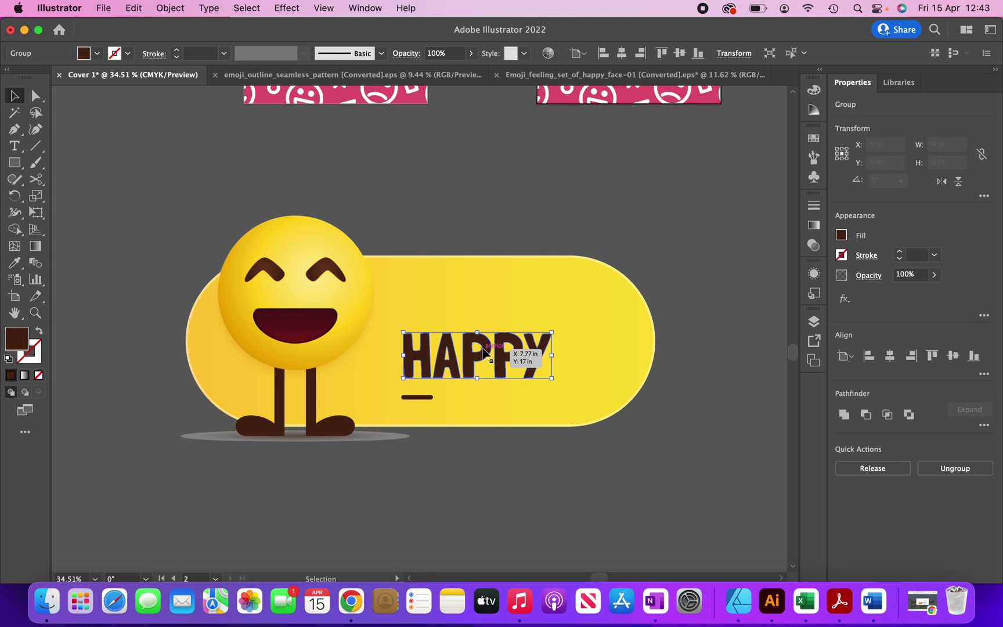
key(Delete)
click(422, 396)
key(Delete)
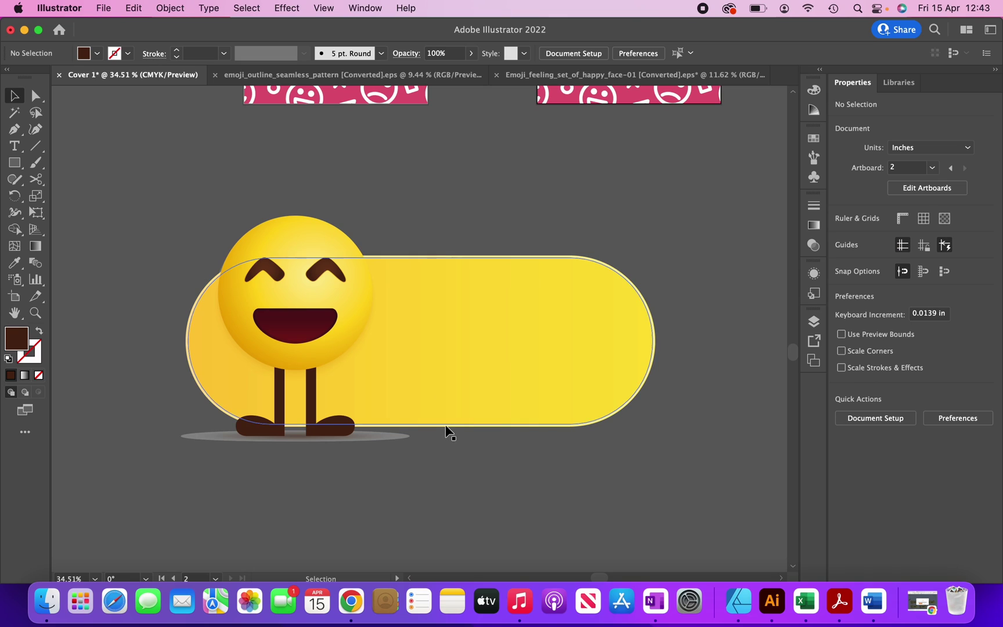
Step: Ungroup the emoji character and delete its shadow ellipse
click(565, 336)
key(super+shift+a)
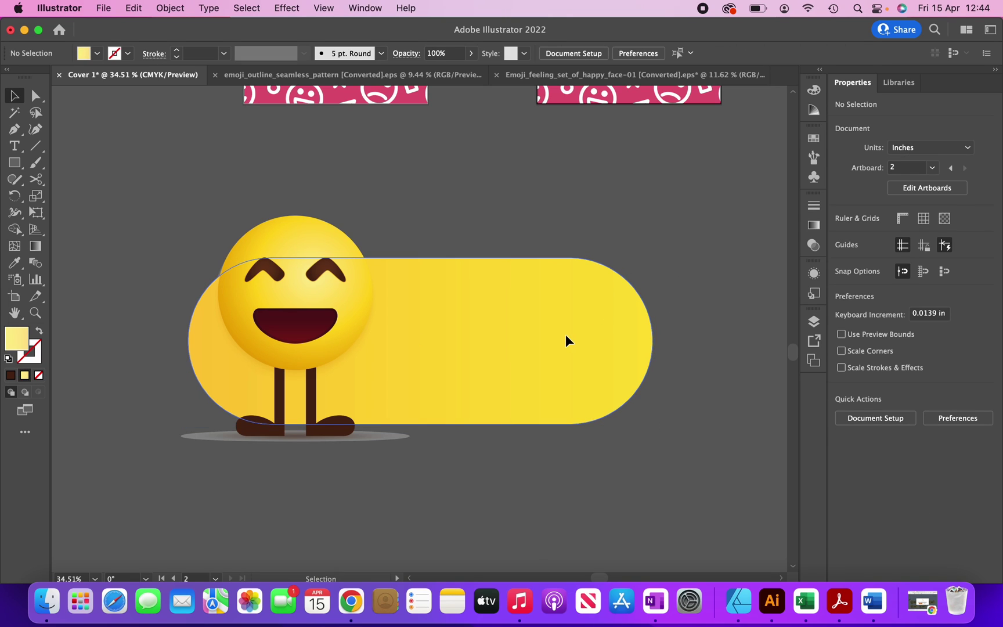
click(386, 439)
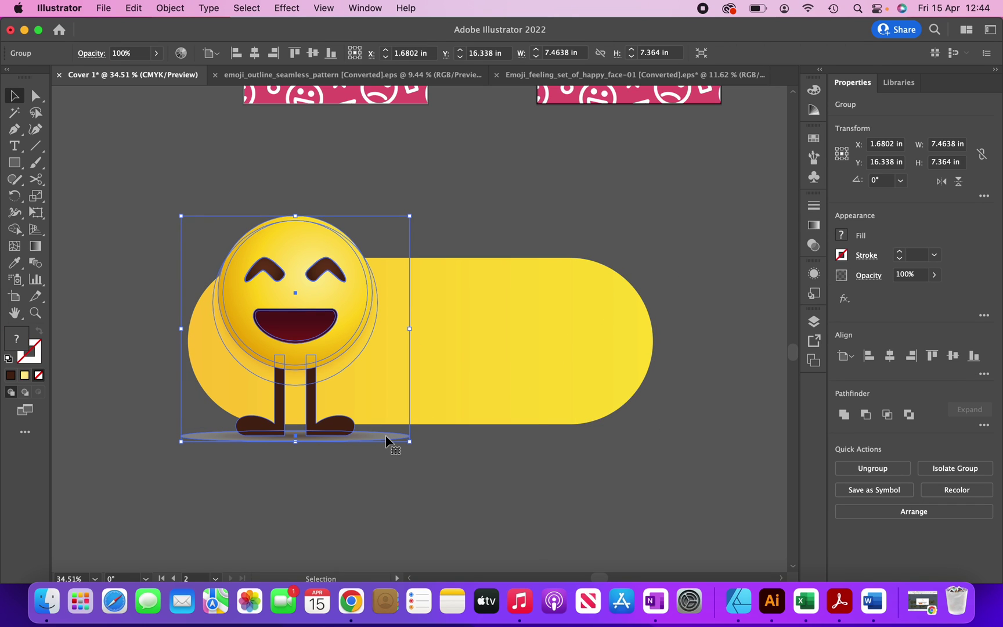
key(super+shift+g)
click(465, 208)
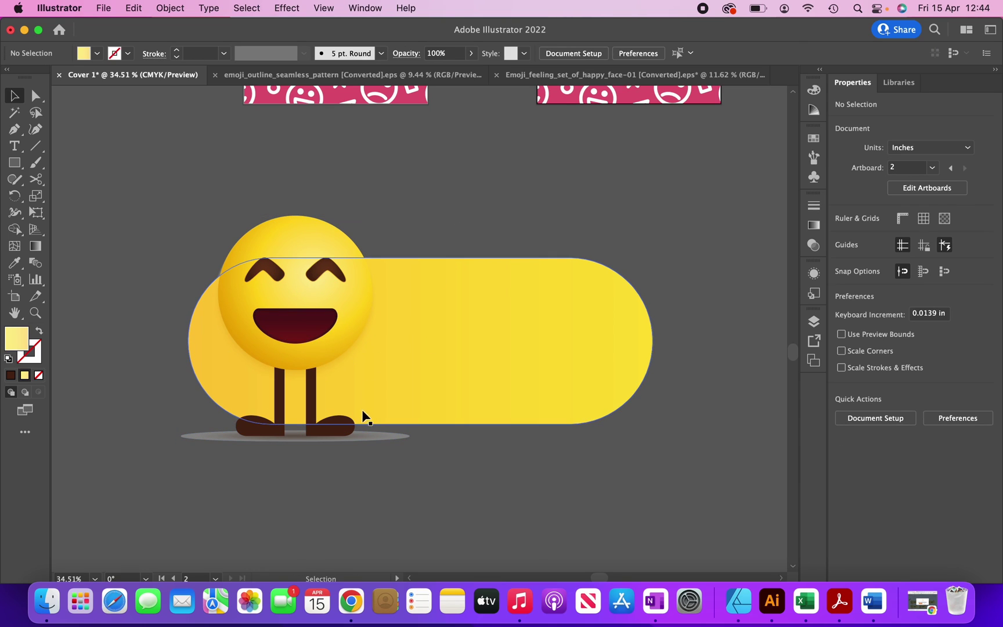
click(367, 440)
key(Delete)
scroll(473, 264, down, 3)
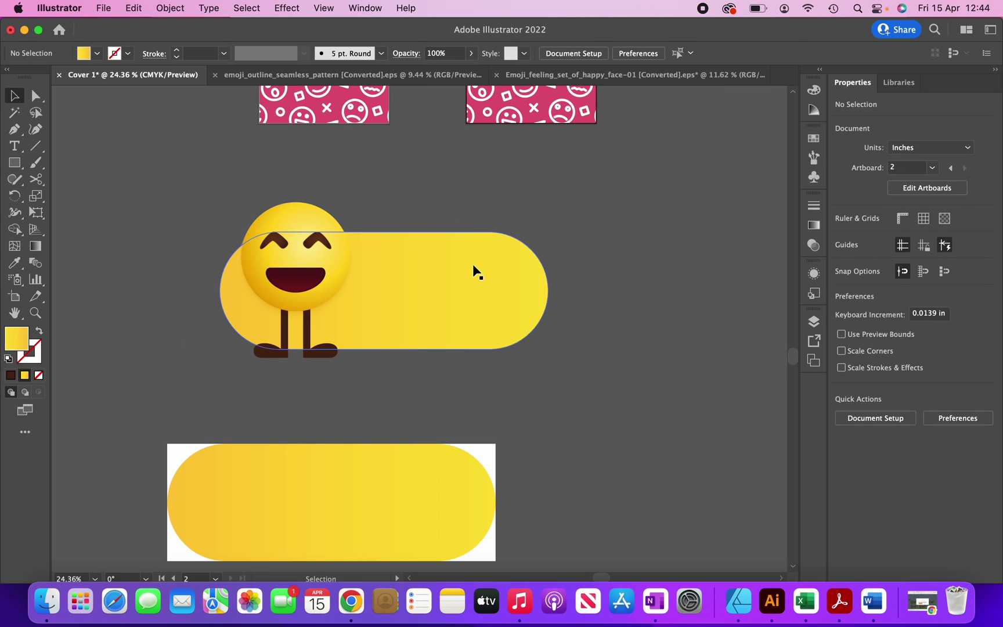
Step: Replace the pill's yellow gradient with a plain white FFFFFF fill
click(472, 266)
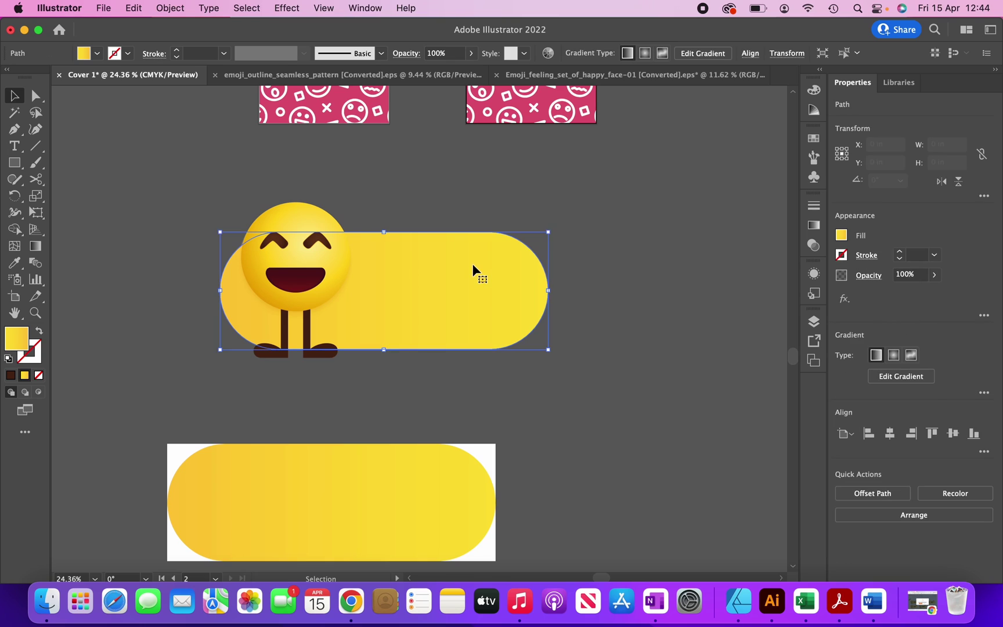
double_click(17, 343)
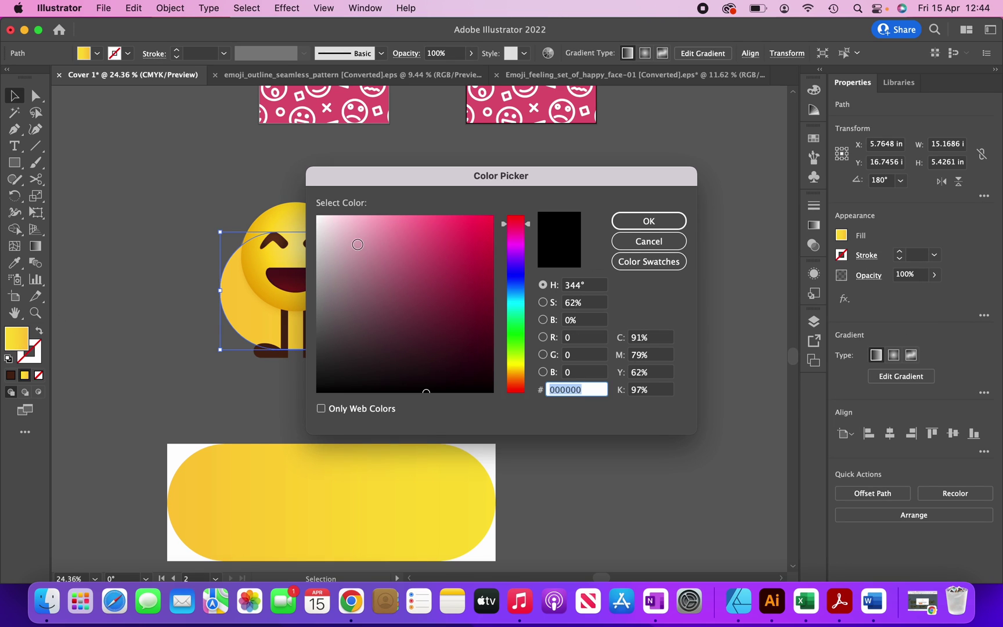
drag(356, 244, 314, 210)
click(647, 220)
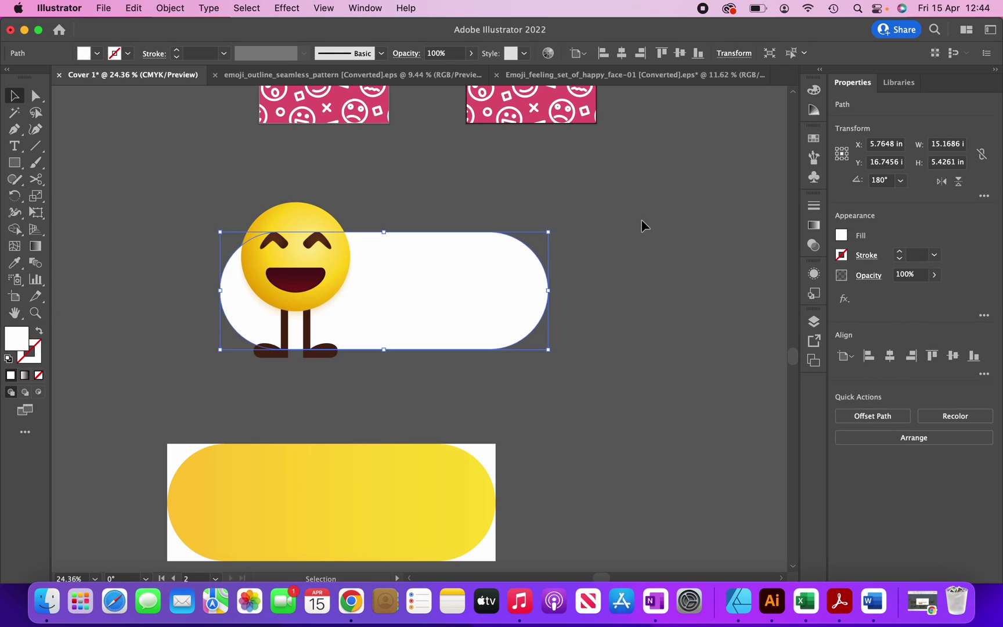
click(564, 188)
scroll(331, 221, up, 3)
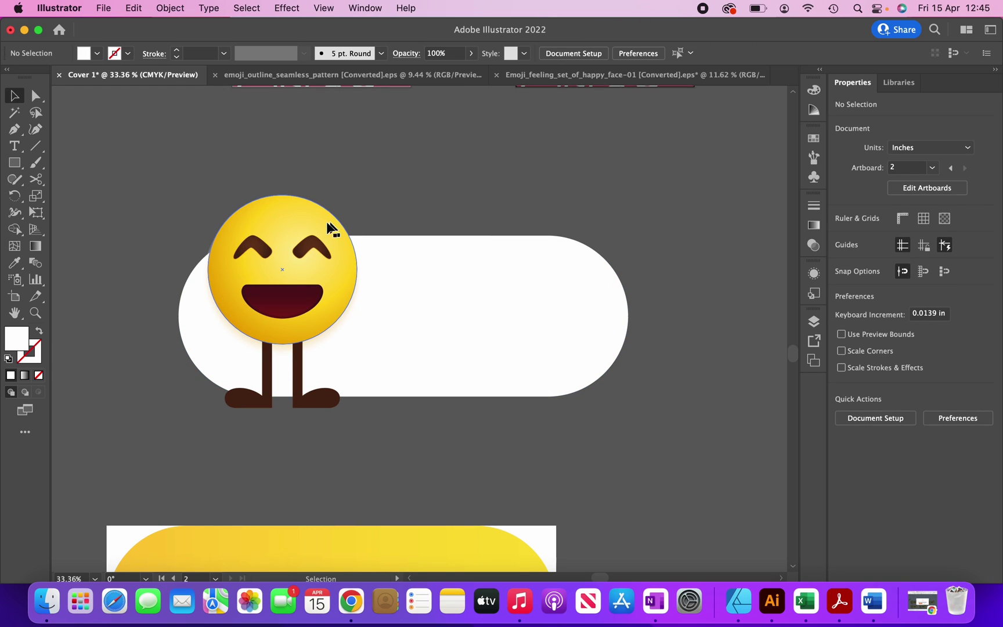
Step: Eyedrop the flat yellow onto the emoji face circle
click(288, 207)
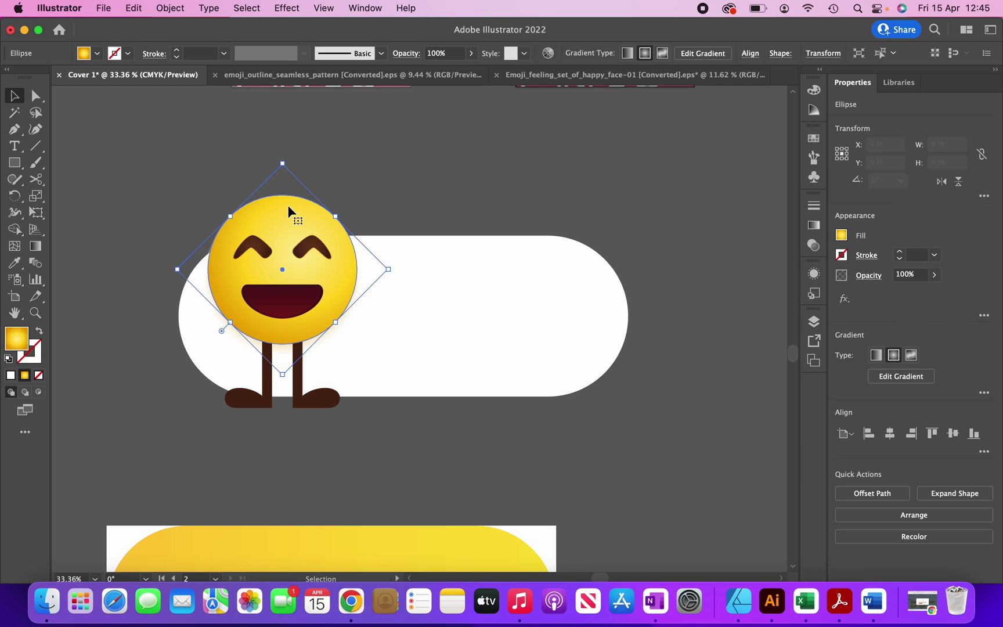
click(18, 268)
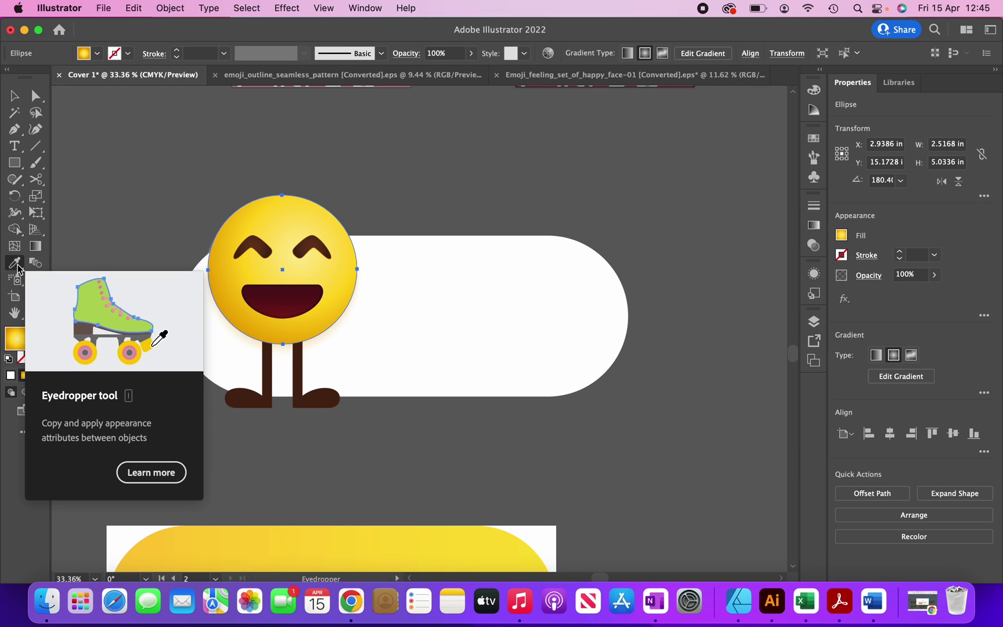
click(276, 547)
key(v)
click(215, 144)
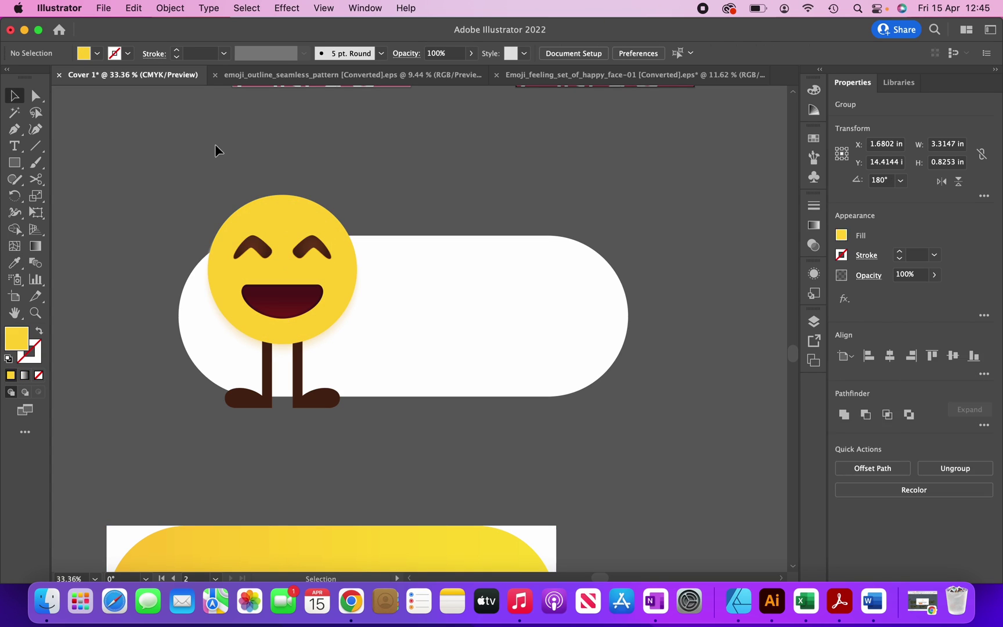
Step: Eyedrop the feet's dark brown onto the emoji's eyes and mouth
click(262, 244)
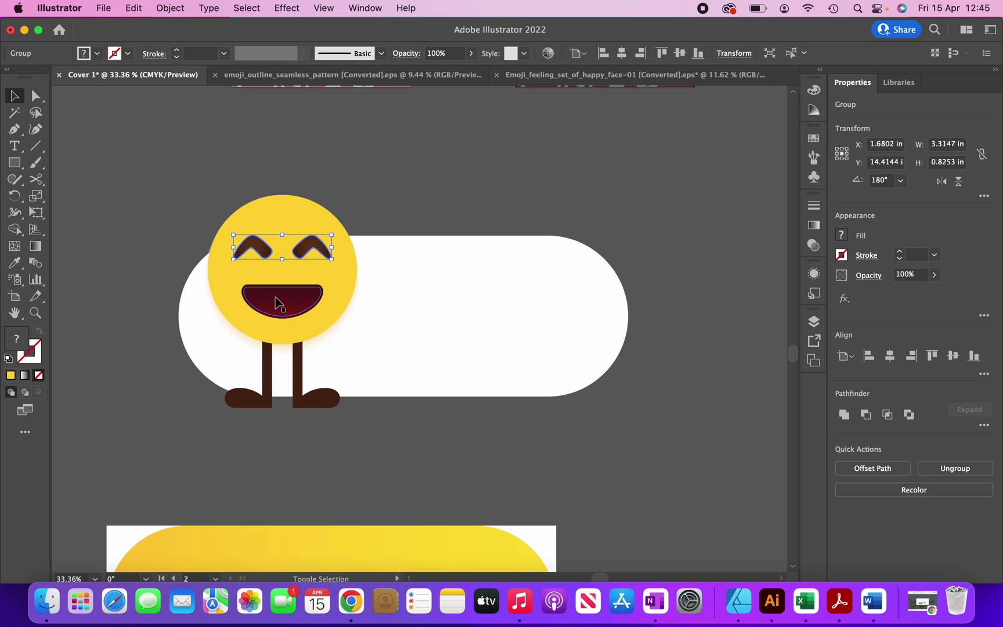
click(16, 263)
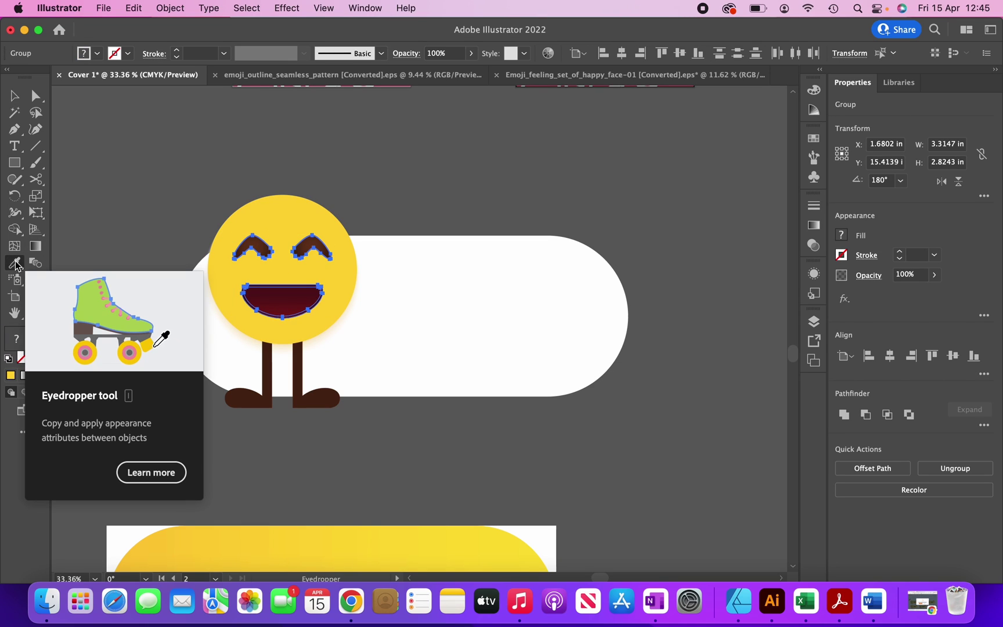
click(254, 395)
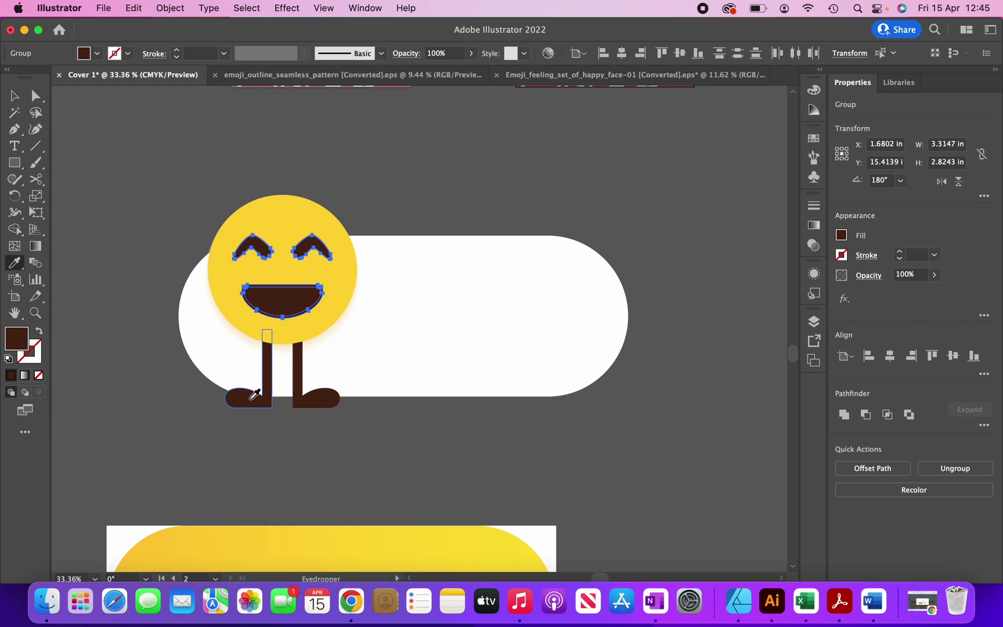
click(14, 95)
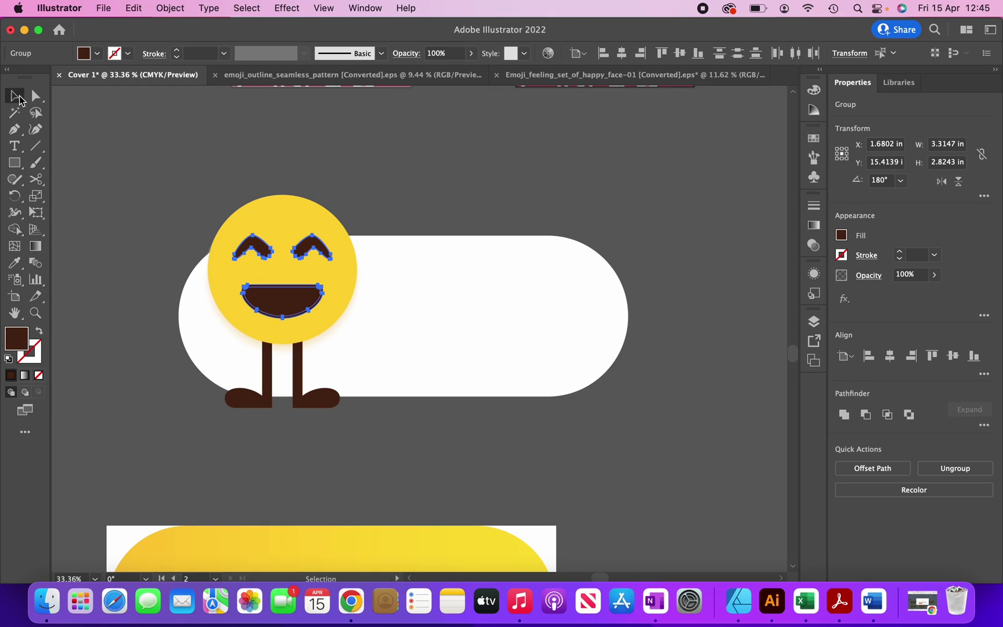
click(154, 158)
click(472, 327)
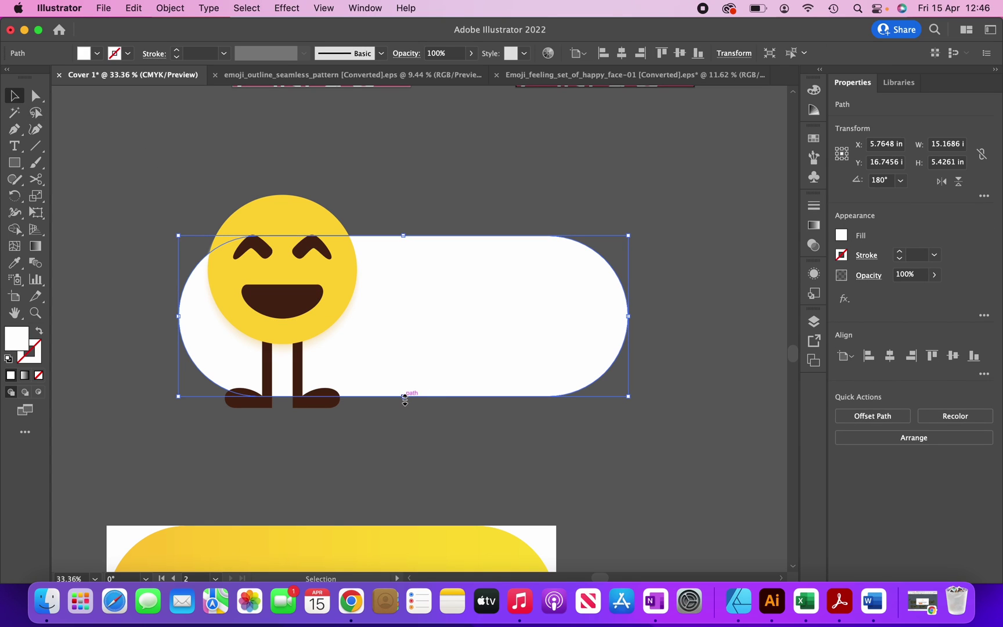
Step: Raise the white pill's bottom edge slightly and group it with the emoji figure
drag(403, 396, 405, 388)
click(125, 179)
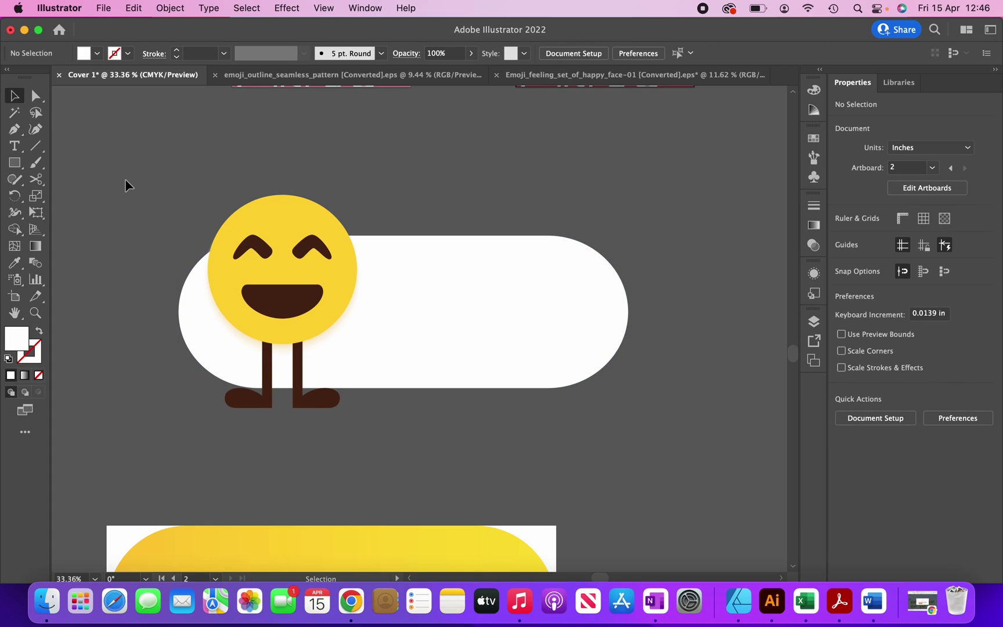
drag(340, 284, 695, 419)
key(super+g)
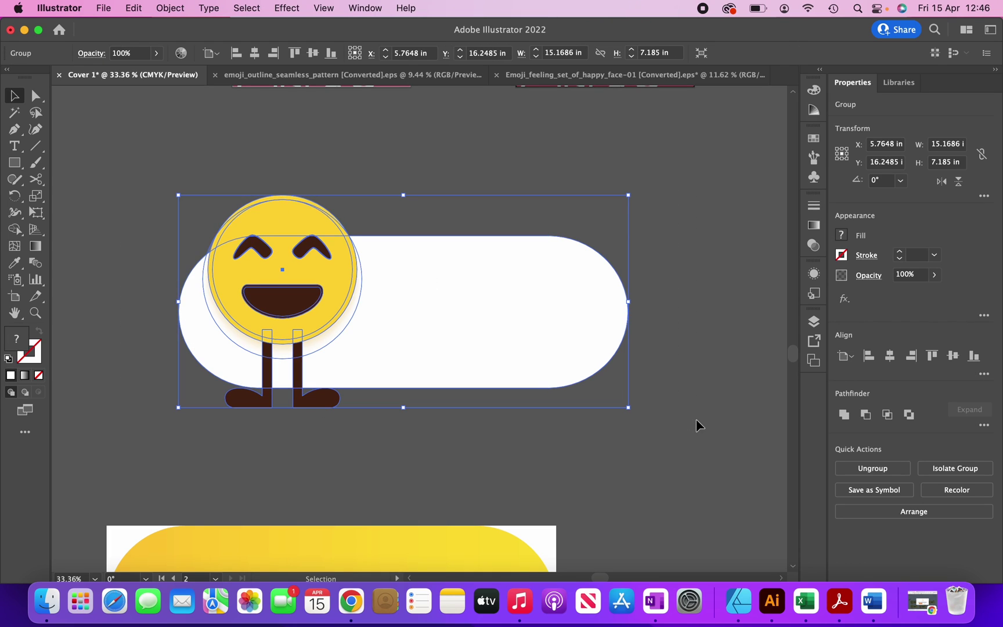
click(525, 168)
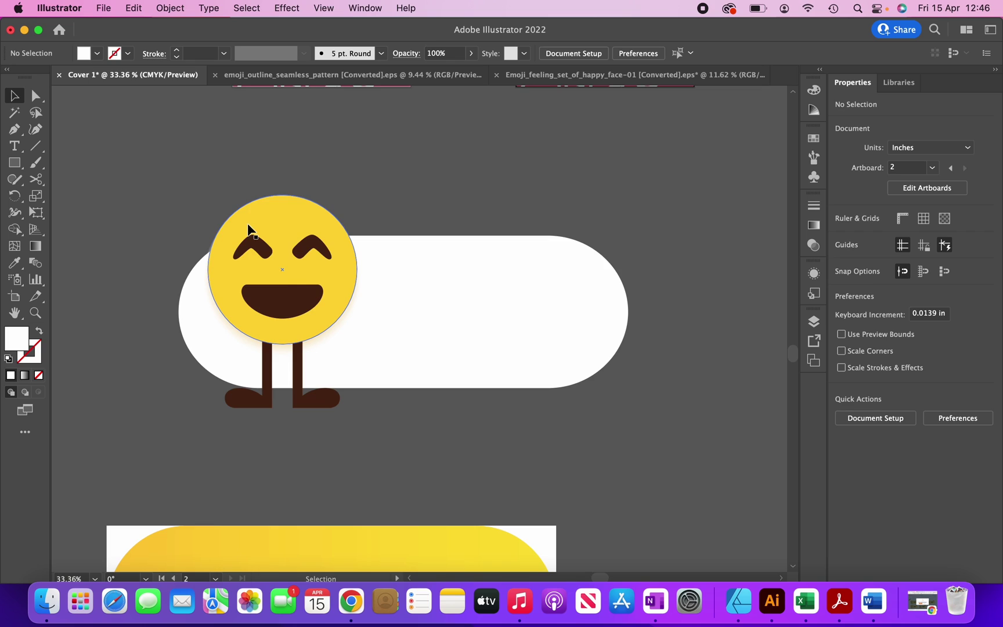
Step: Scale the emoji-and-pill group down to about 6.55 × 3.10 in
click(247, 230)
key(super+0)
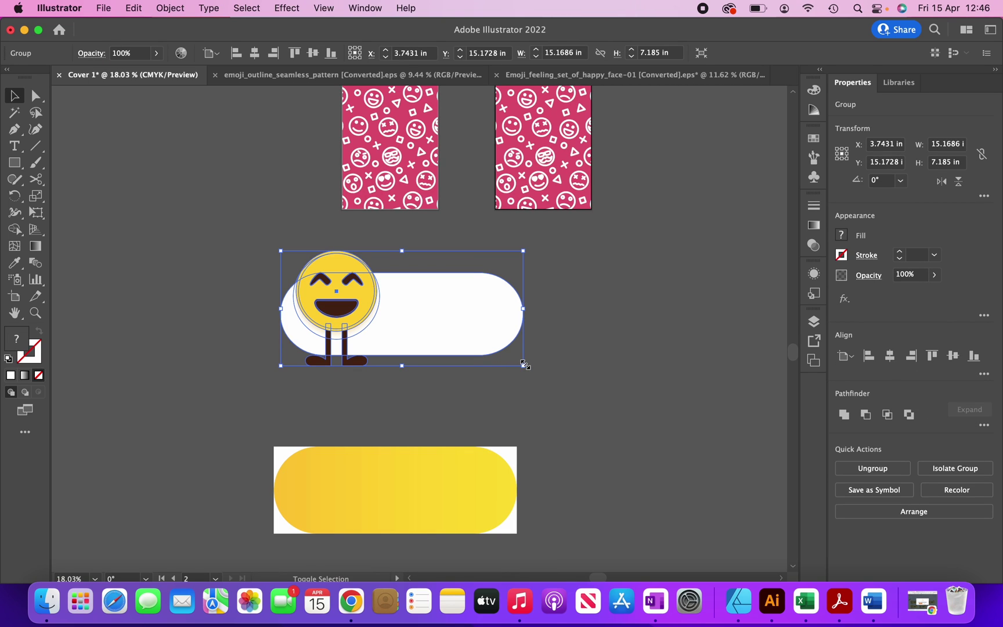
drag(524, 364, 418, 303)
scroll(305, 220, up, 5)
scroll(365, 365, up, 3)
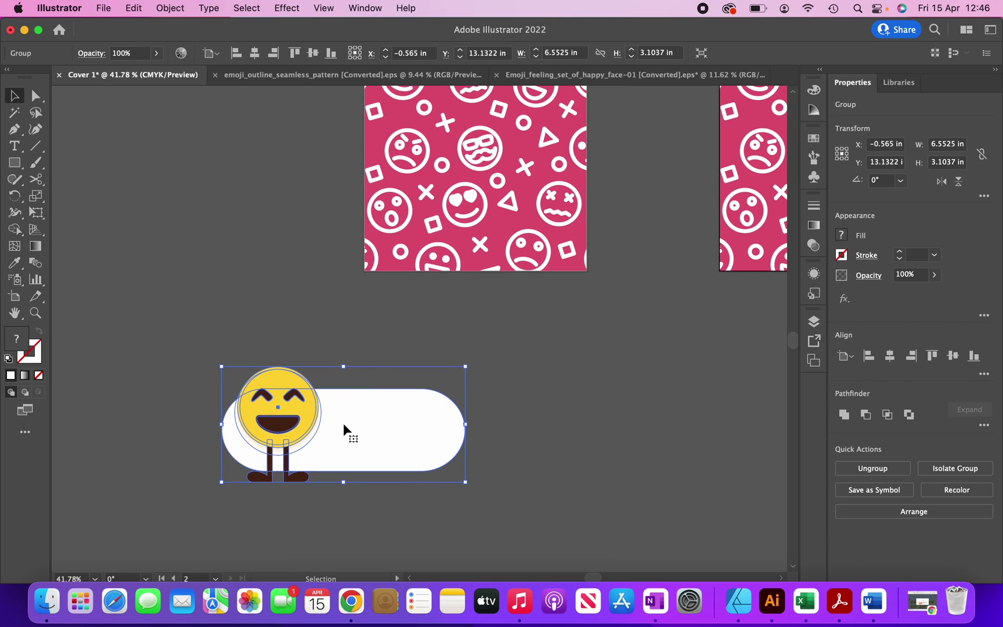
Step: Move the group onto the pink pattern page and ungroup it
drag(343, 423, 470, 205)
scroll(470, 204, up, 2)
scroll(596, 284, up, 3)
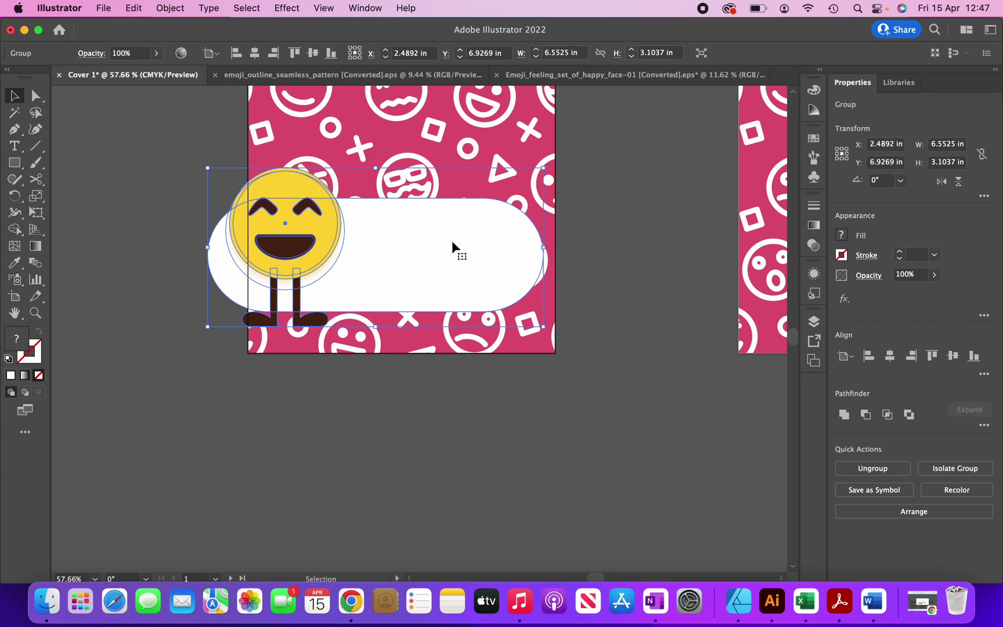
key(a)
key(v)
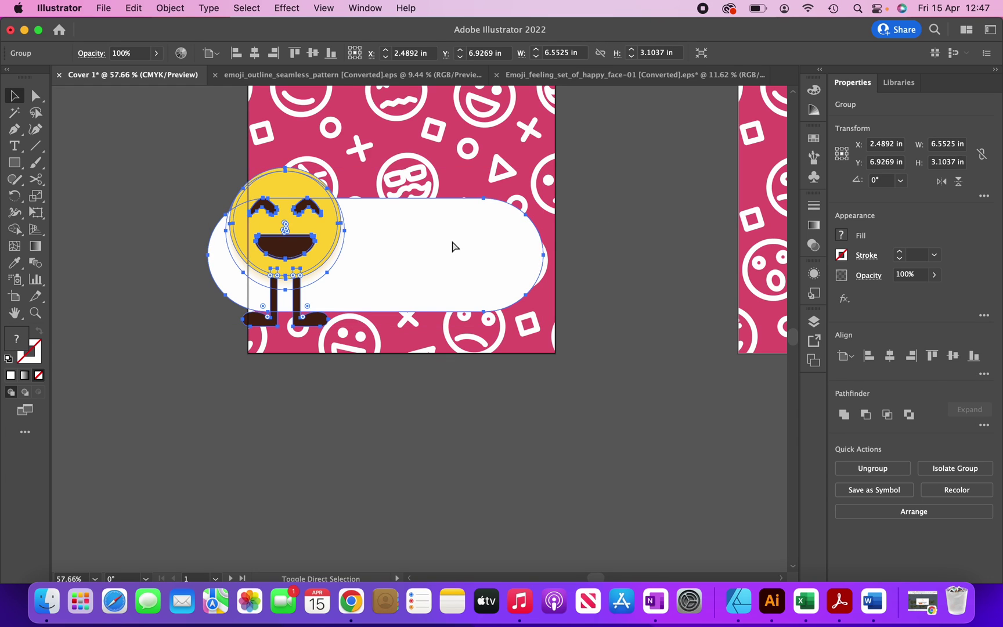
key(super+shift+g)
click(701, 253)
Step: Group the emoji's eyes, face and legs and shift the character right
scroll(301, 185, up, 2)
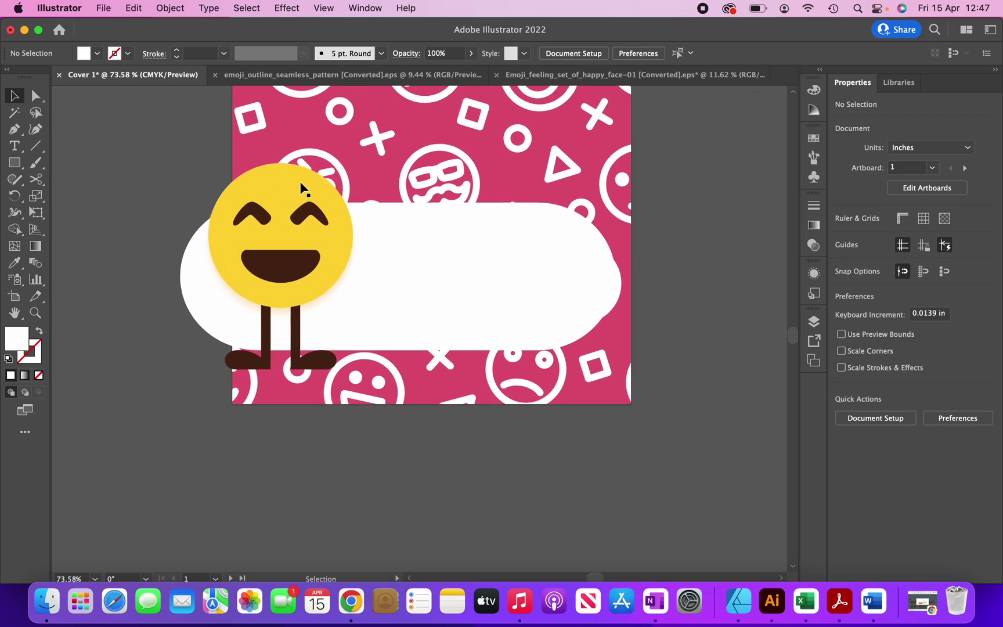
click(241, 223)
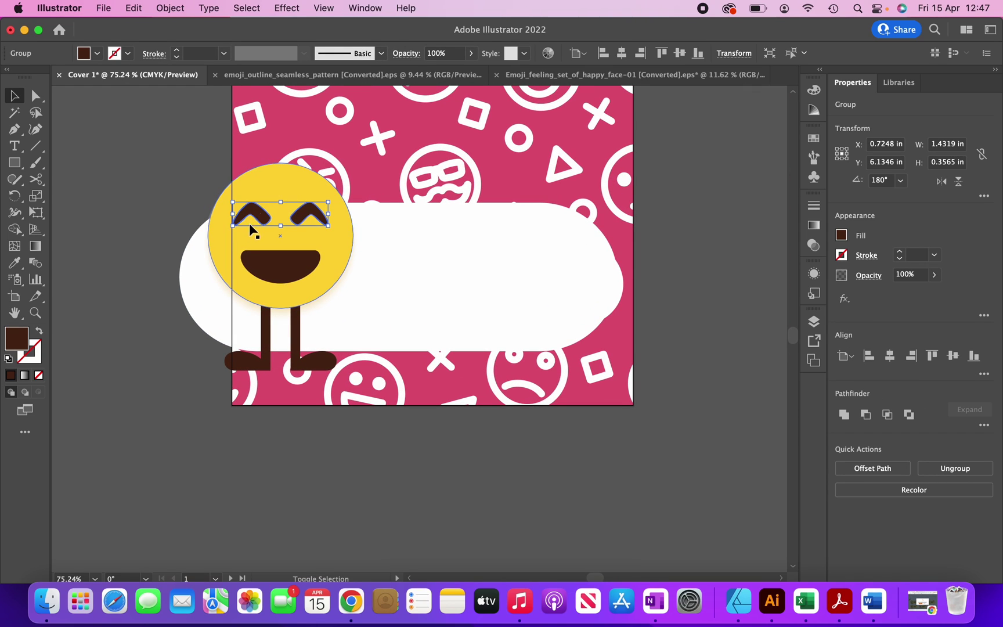
shift+click(283, 176)
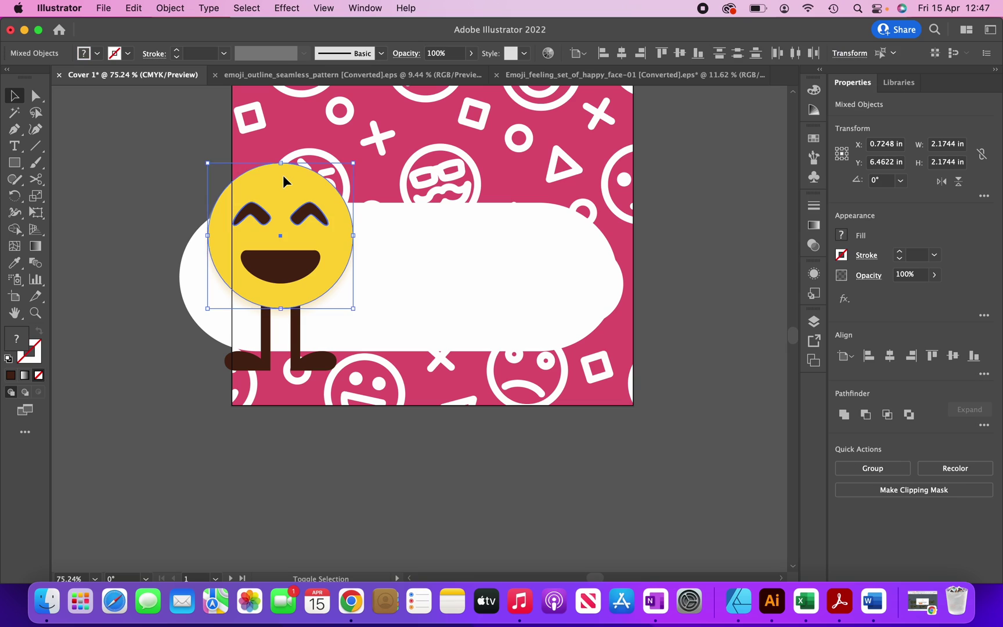
shift+click(261, 335)
key(a)
key(v)
key(super+g)
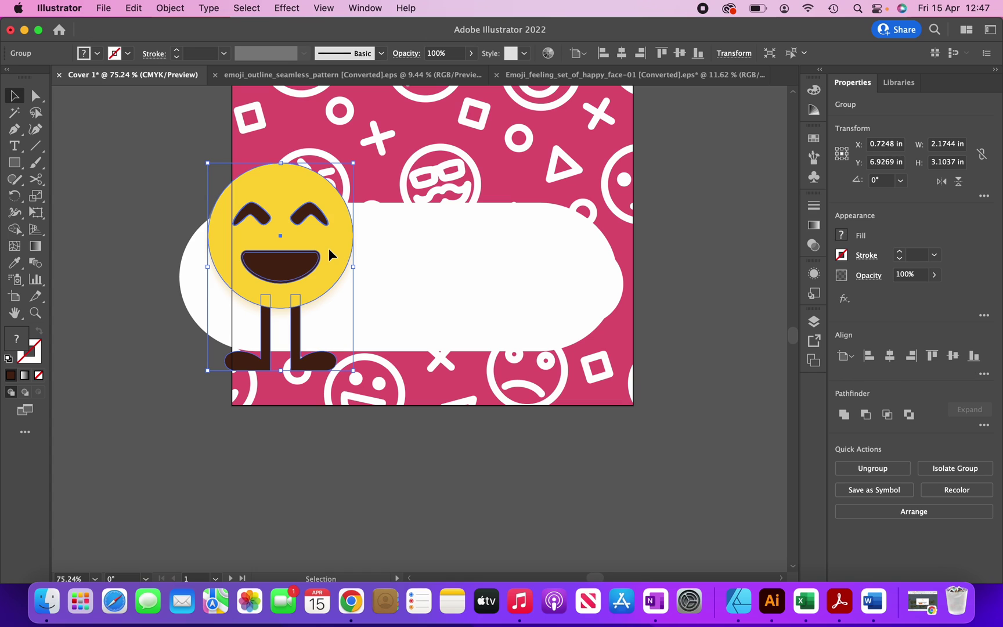
drag(328, 247, 376, 248)
Step: Delete the leftover shadow circle and move the white pill further left
key(super+shift+a)
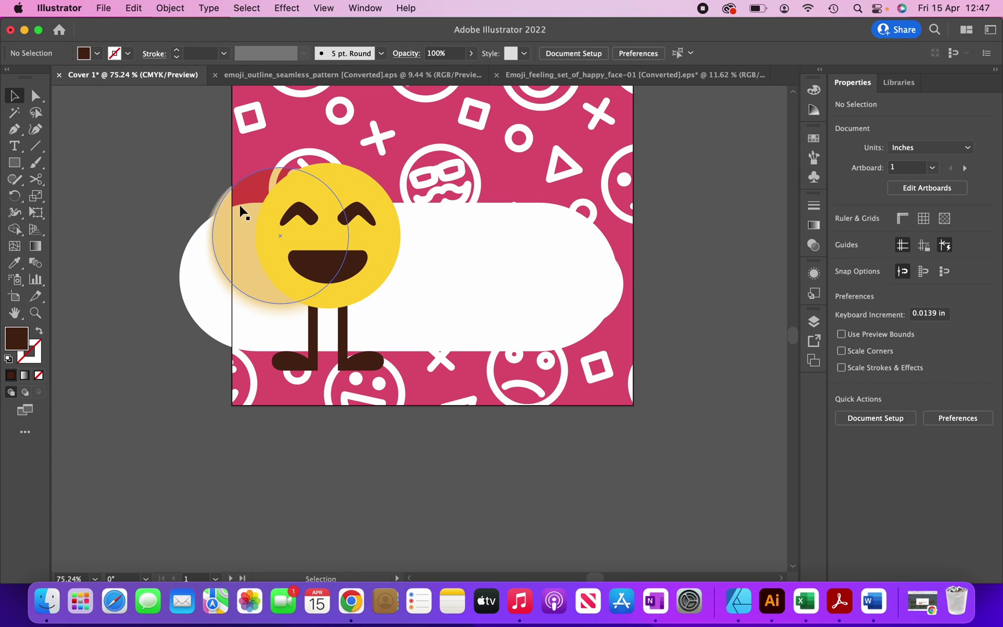
click(225, 222)
key(Delete)
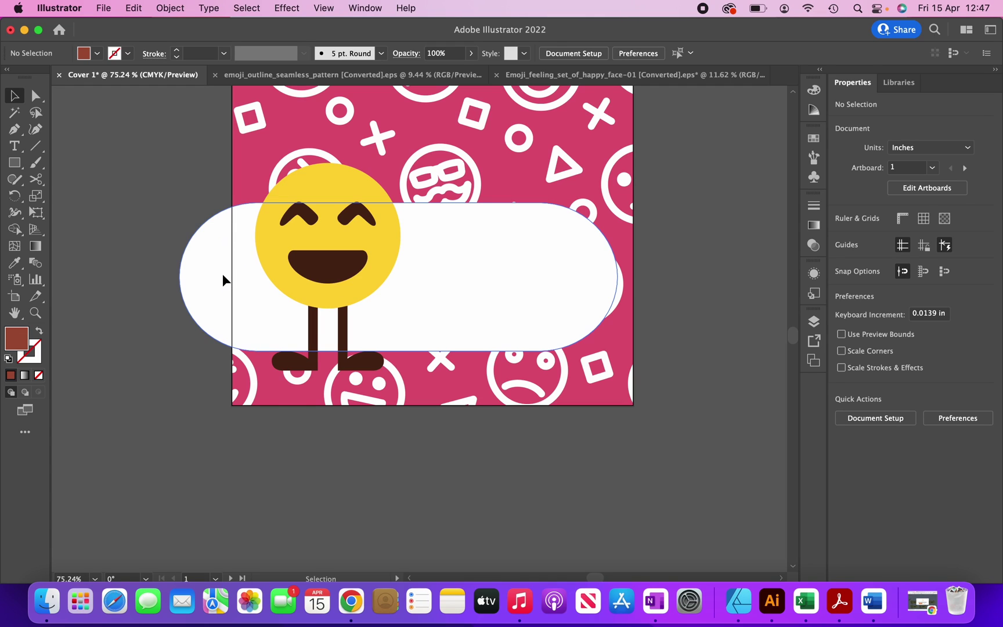
drag(223, 275, 204, 275)
Step: Draw a crimson rectangle overlapping the left edge of the pink page
key(m)
drag(100, 162, 233, 385)
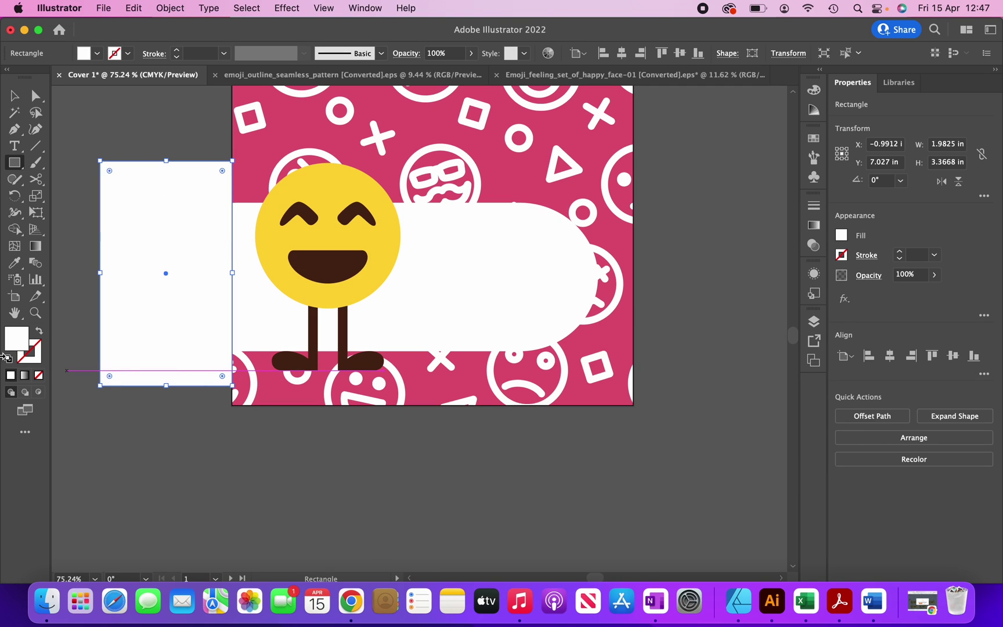
double_click(16, 338)
text(AF7485)
mouse_move(378, 269)
mouse_down()
mouse_move(472, 253)
mouse_move(473, 264)
mouse_up()
click(646, 222)
Step: With Shape Builder, delete the pill's rounded left end and the crimson rectangle
key(v)
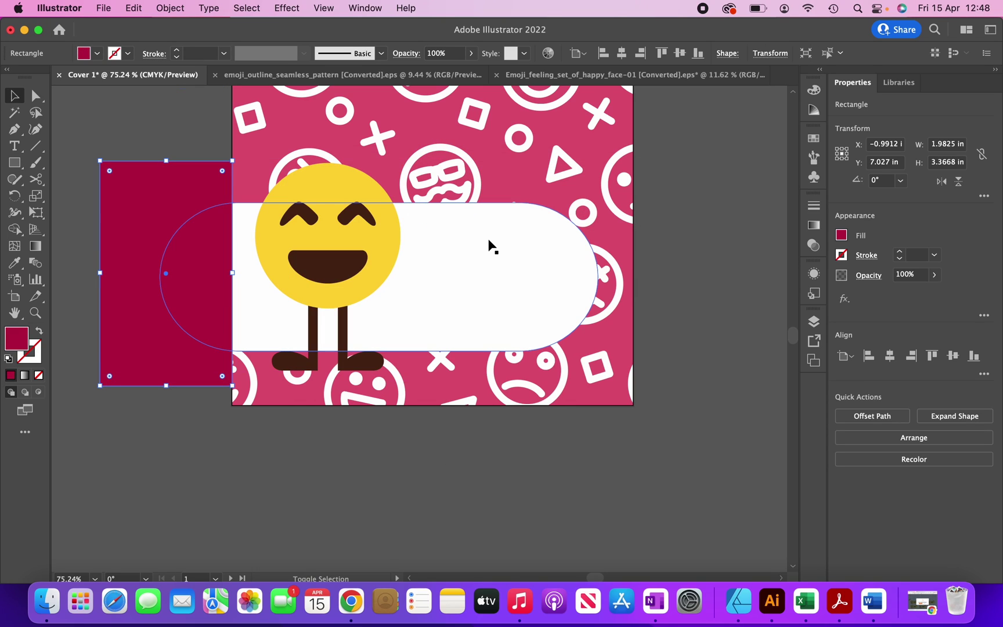
shift+click(491, 245)
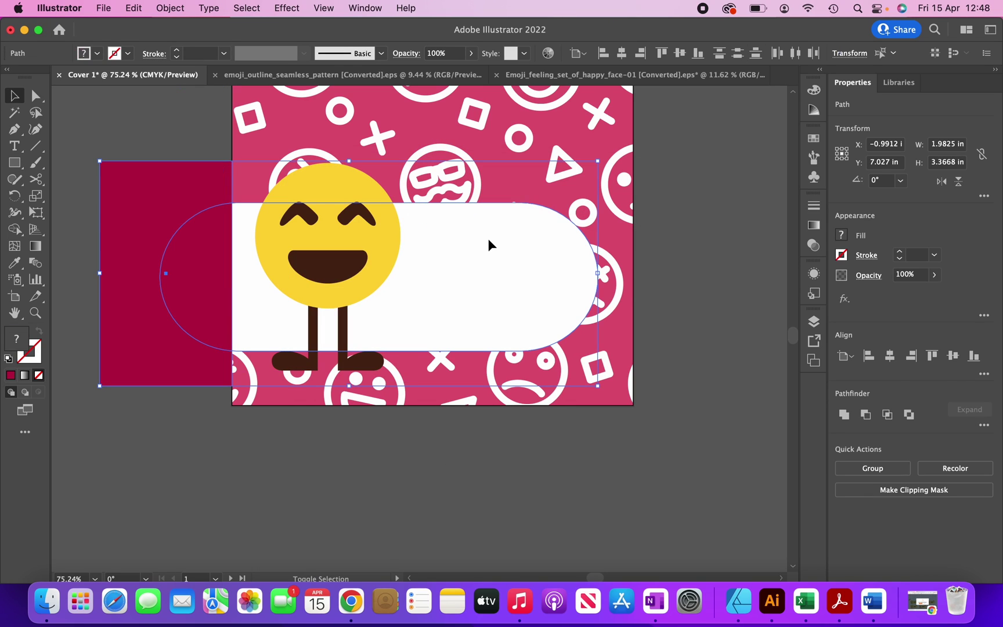
click(14, 232)
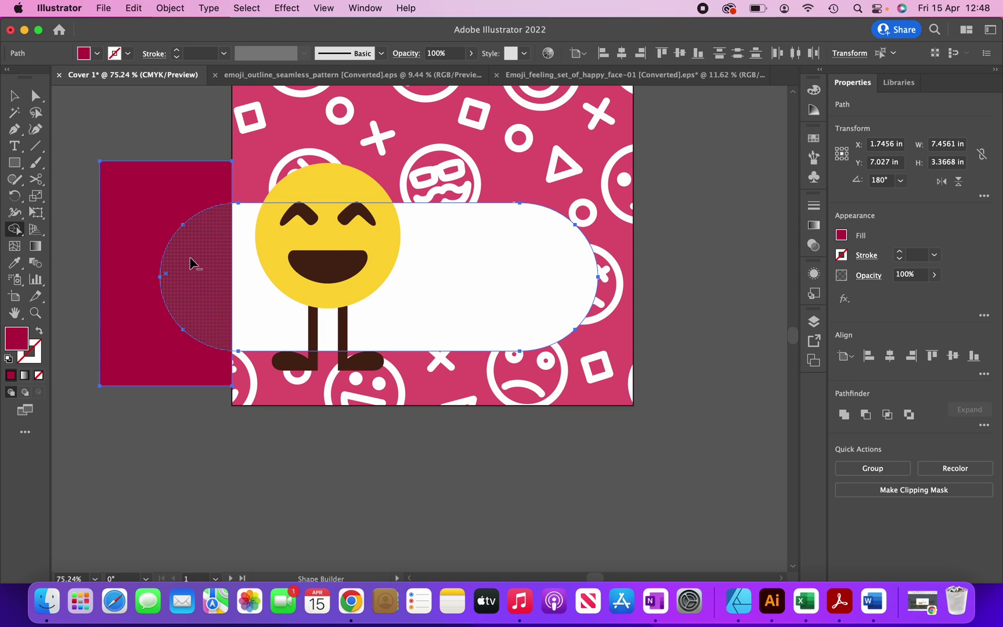
alt+click(191, 264)
alt+click(140, 223)
Step: Stretch the pill's right edge slightly and group it with the emoji (5.63 × 3.10 in)
key(v)
scroll(414, 337, down, 3)
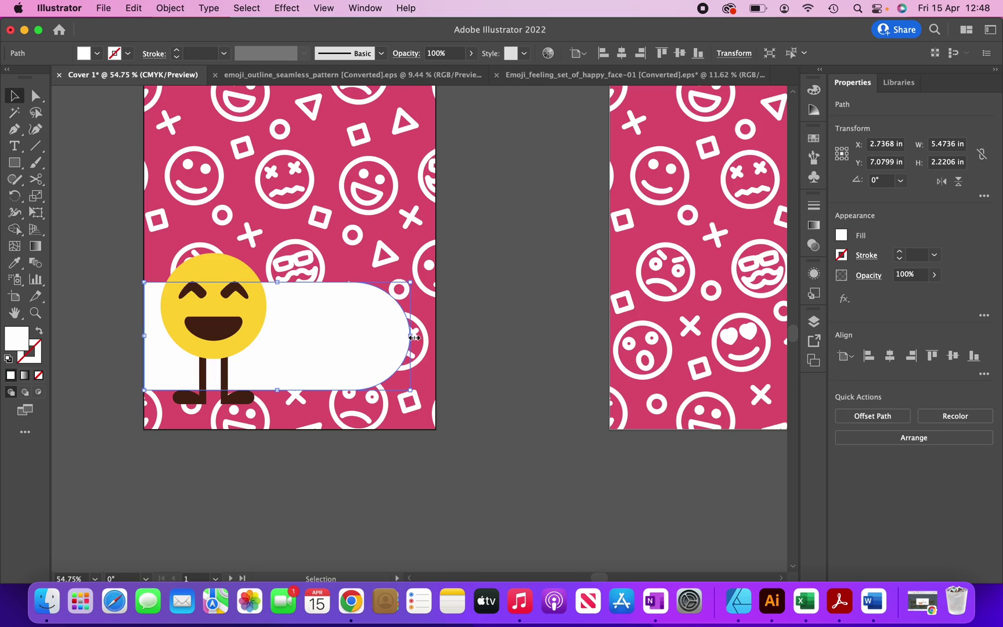
drag(413, 338, 418, 336)
shift+click(253, 326)
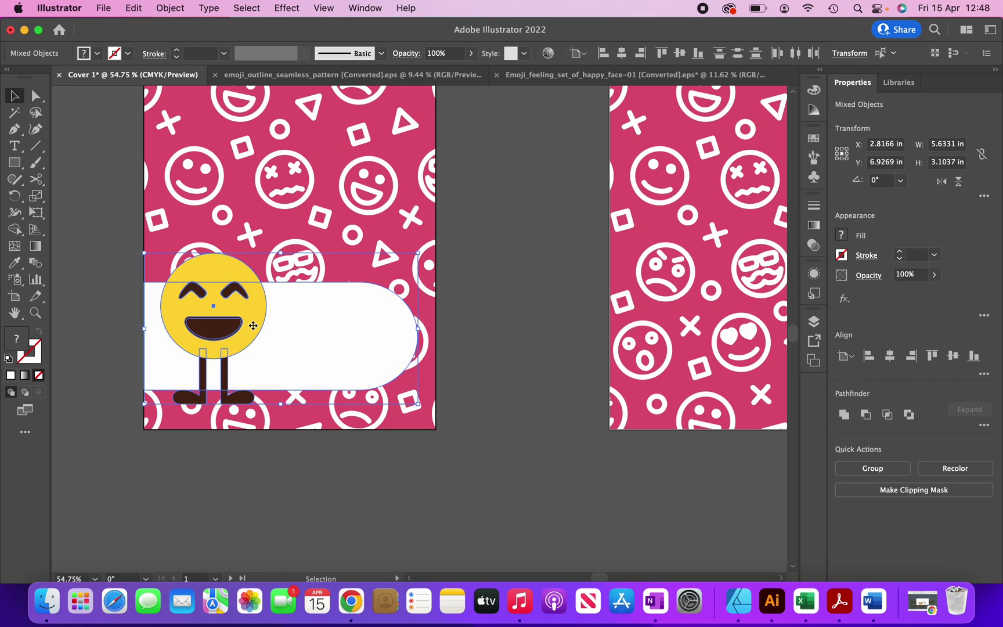
key(a)
key(super+g)
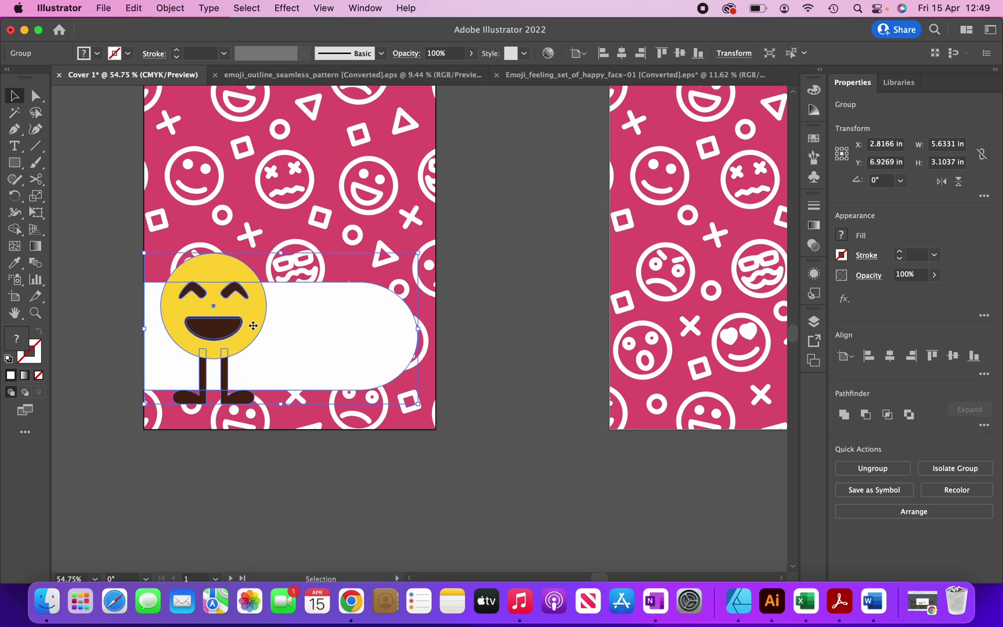
key(v)
click(499, 351)
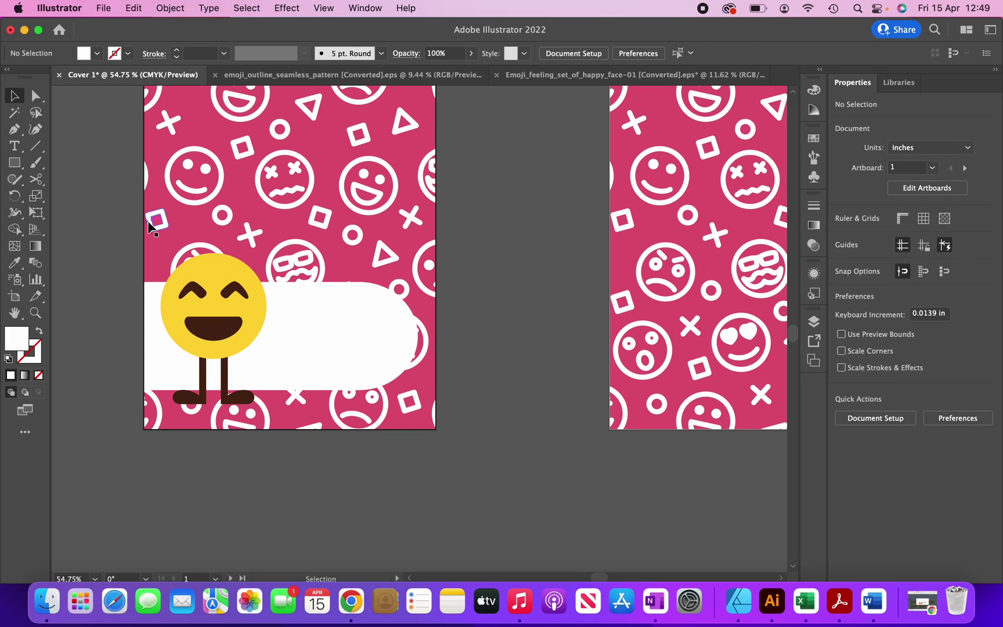
click(22, 149)
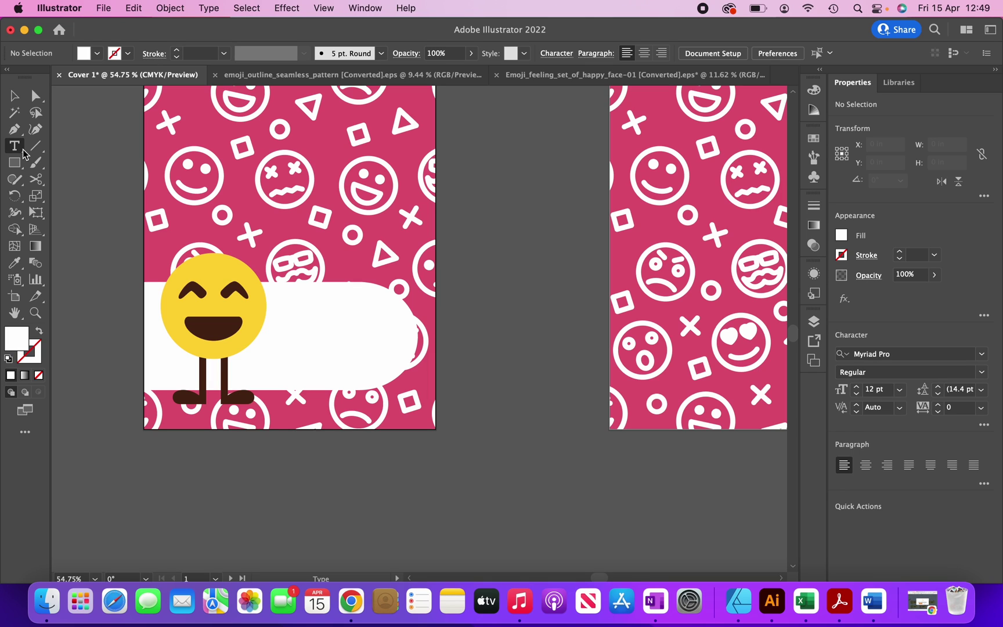
Step: Place a text object on the banner, enlarge it, and replace Lorem ipsum with 'My'
click(294, 298)
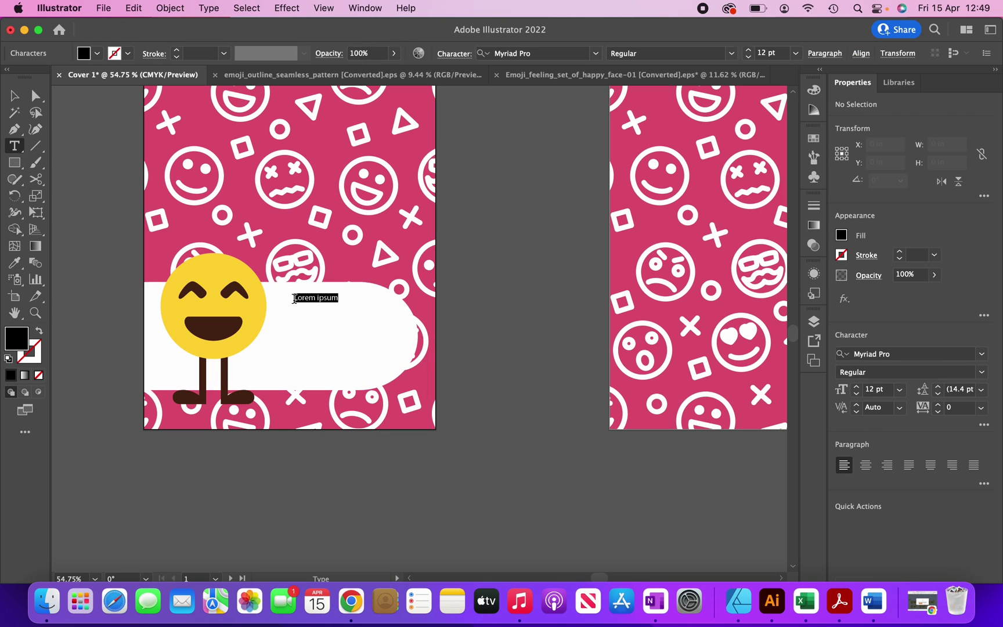
key(Escape)
key(super+equal)
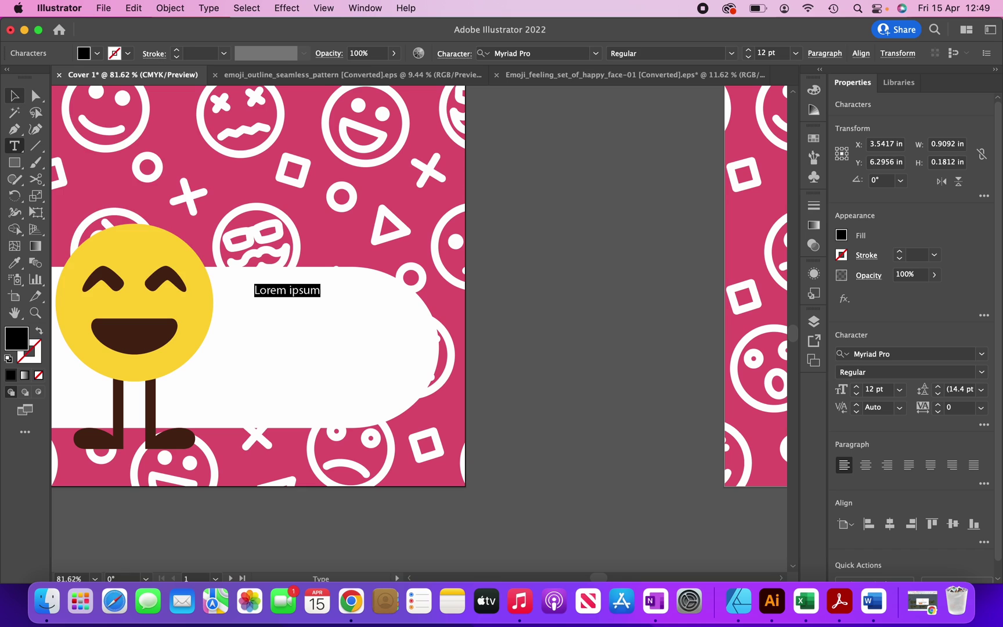
click(14, 96)
drag(321, 297, 399, 325)
key(t)
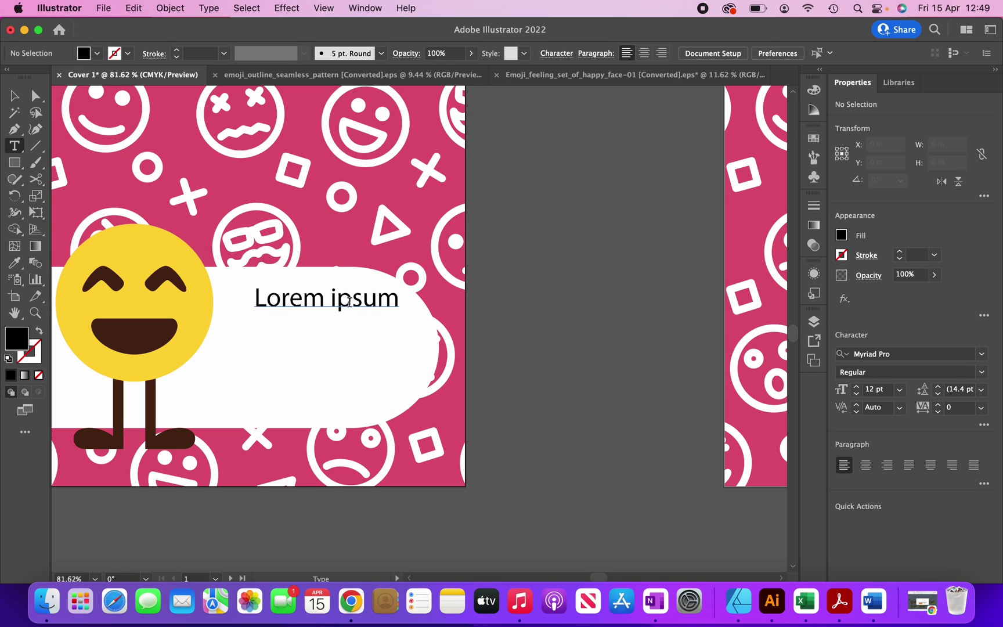
triple_click(348, 301)
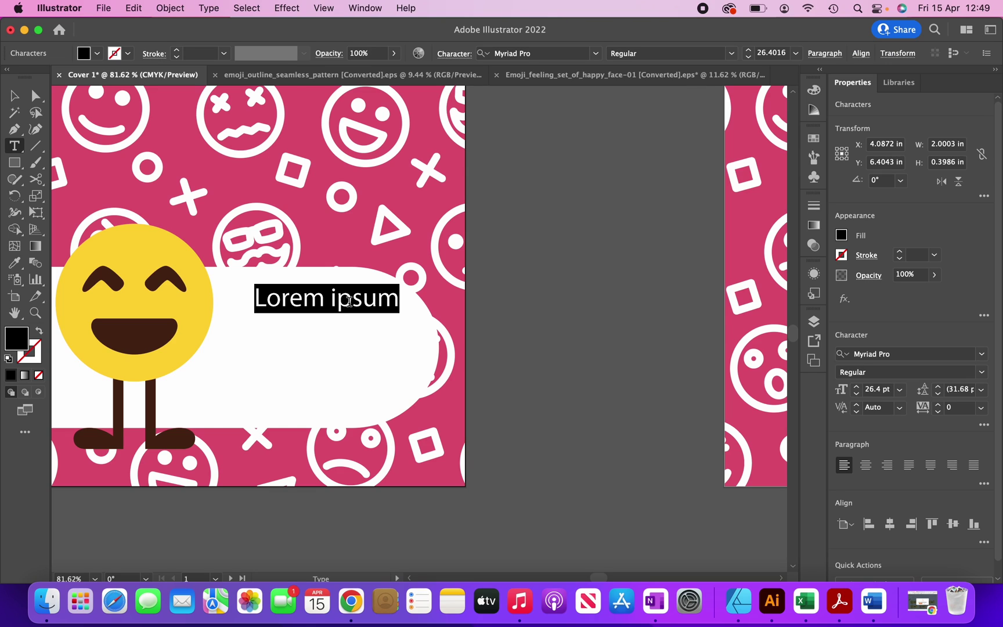
text(My)
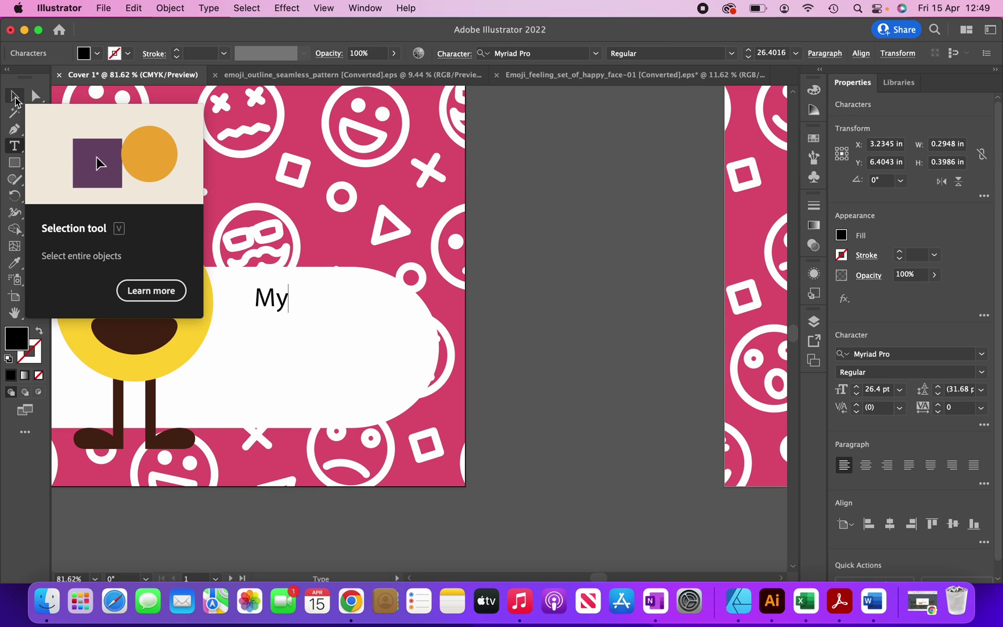
click(14, 95)
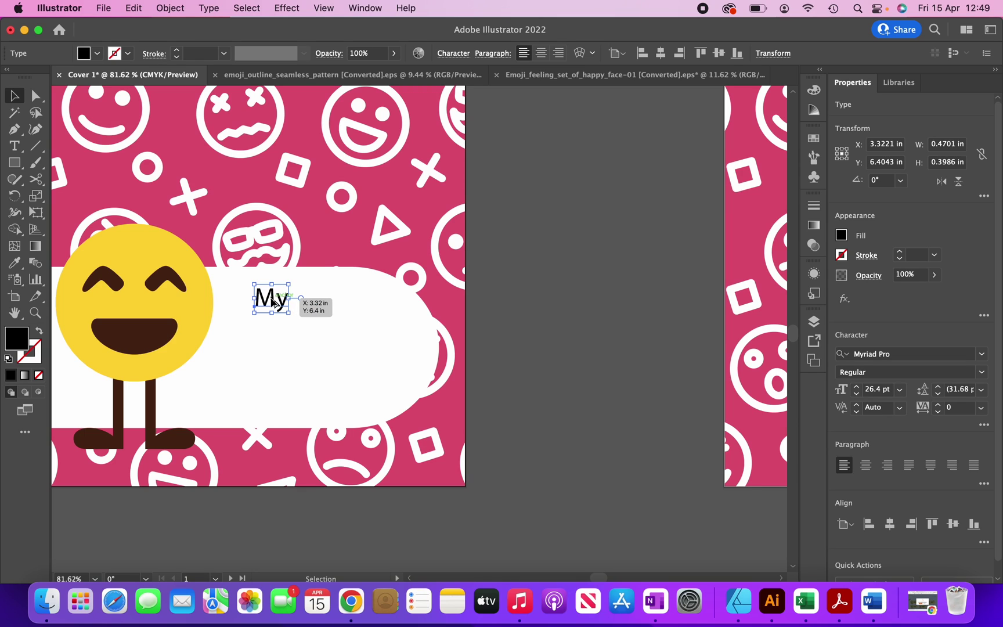
Step: Duplicate 'My' just below and retype the copy as 'Emotions'
drag(271, 303, 271, 333)
click(580, 376)
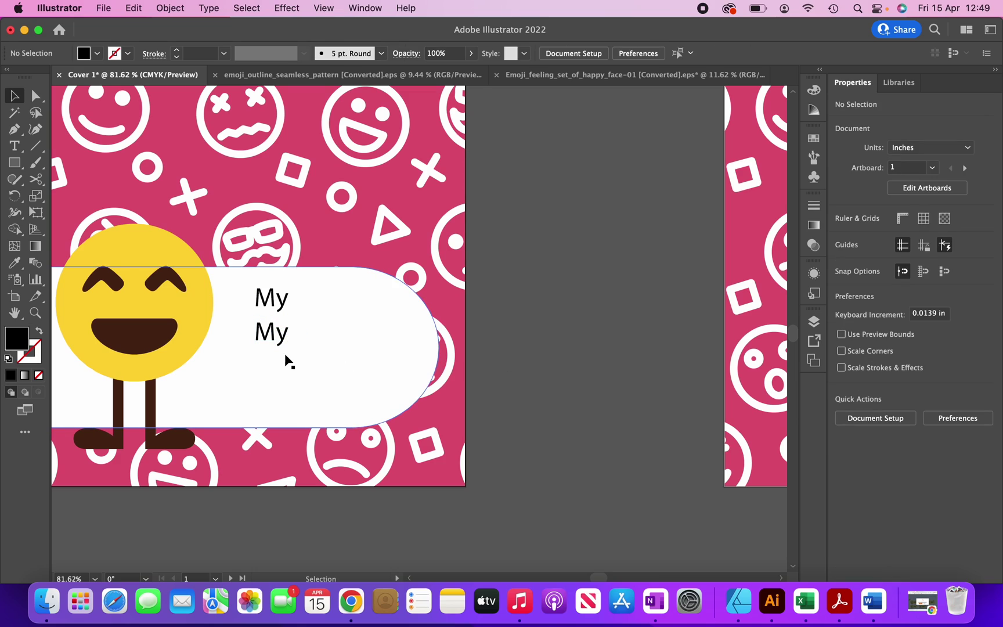
click(271, 332)
double_click(268, 333)
text(E)
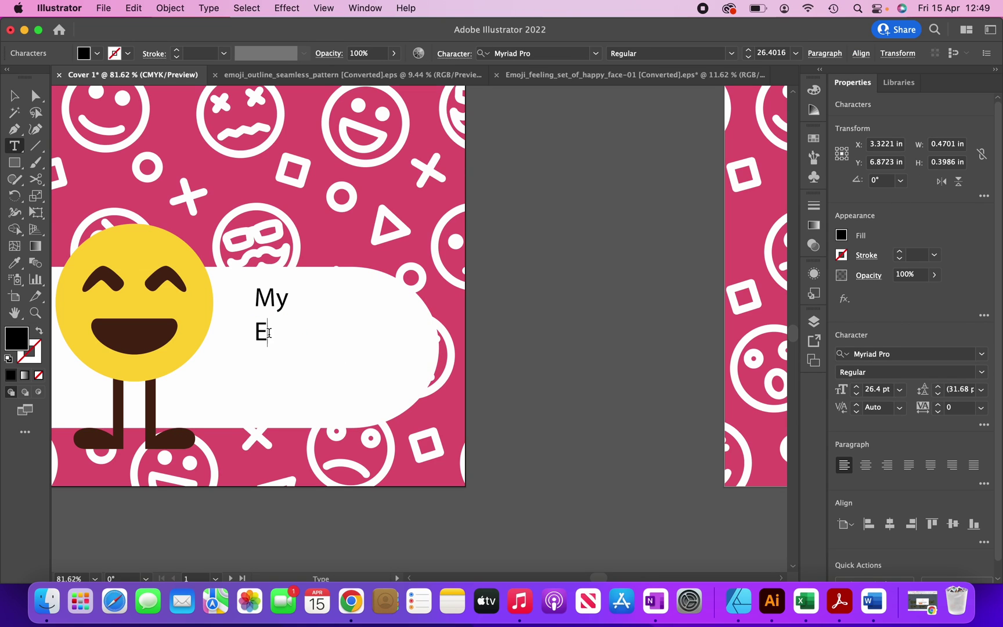
text(motions)
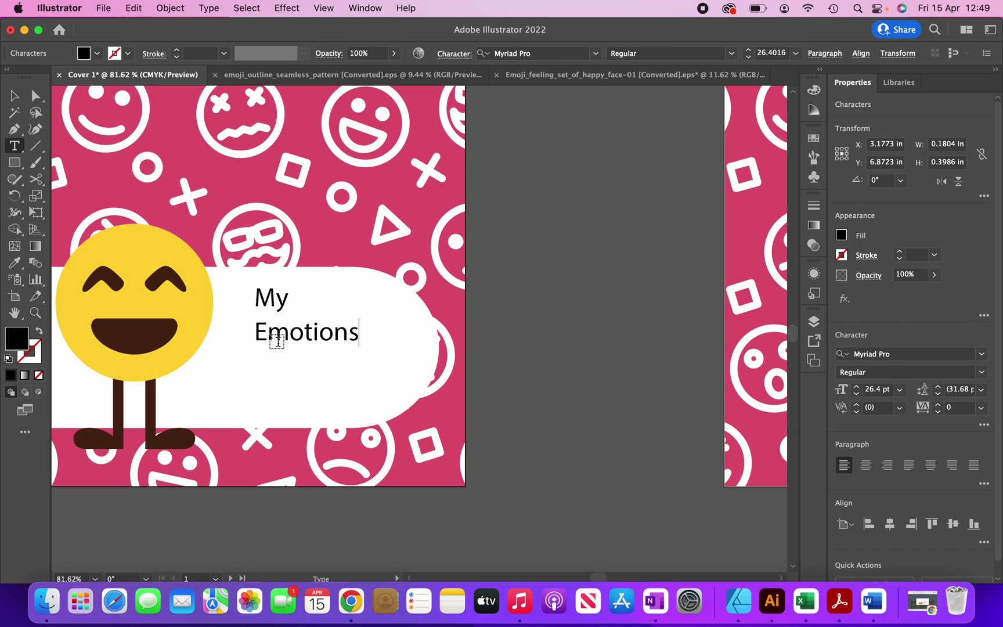
key(Escape)
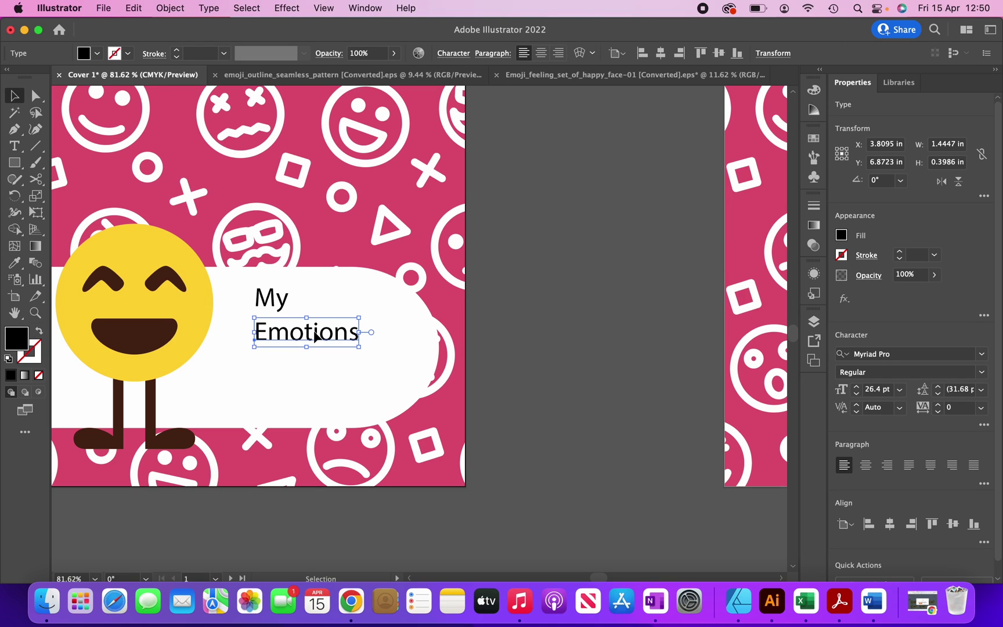
Step: Duplicate 'Emotions' one line below and retype it as 'Journal'
drag(316, 331, 313, 370)
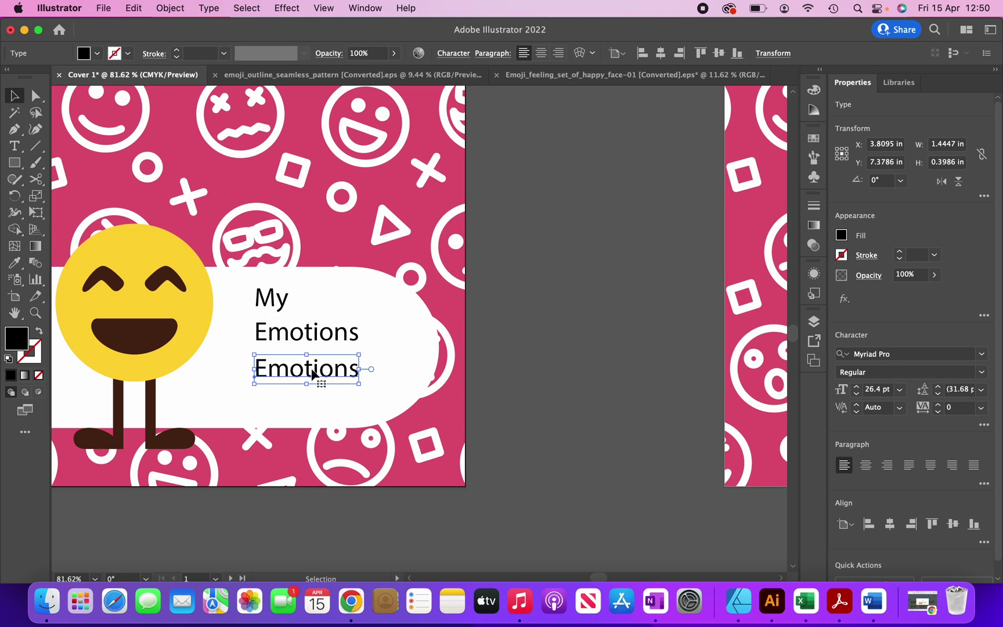
double_click(312, 371)
text(Jo)
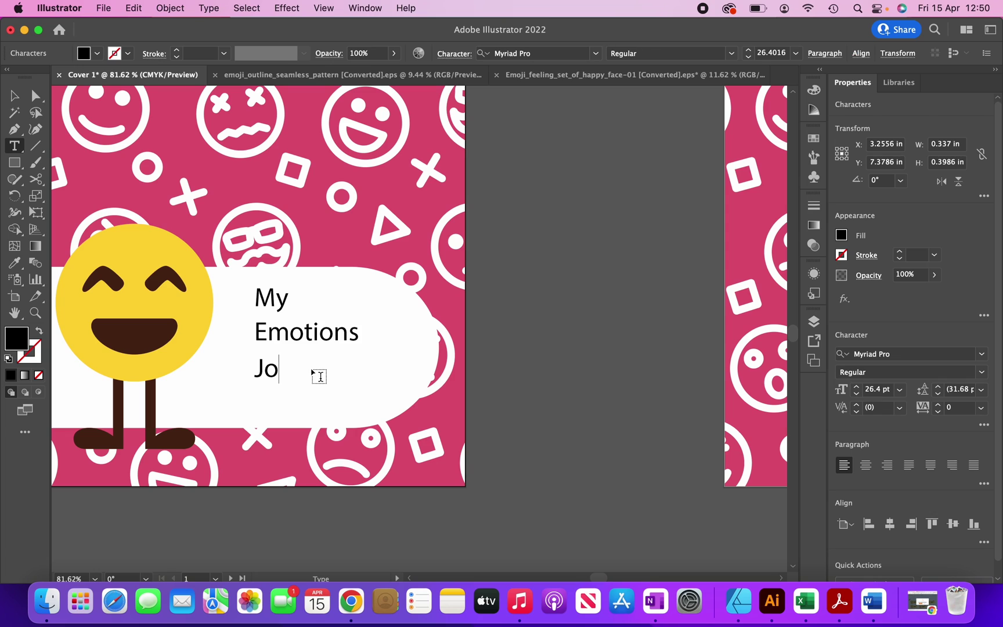
text(urnal)
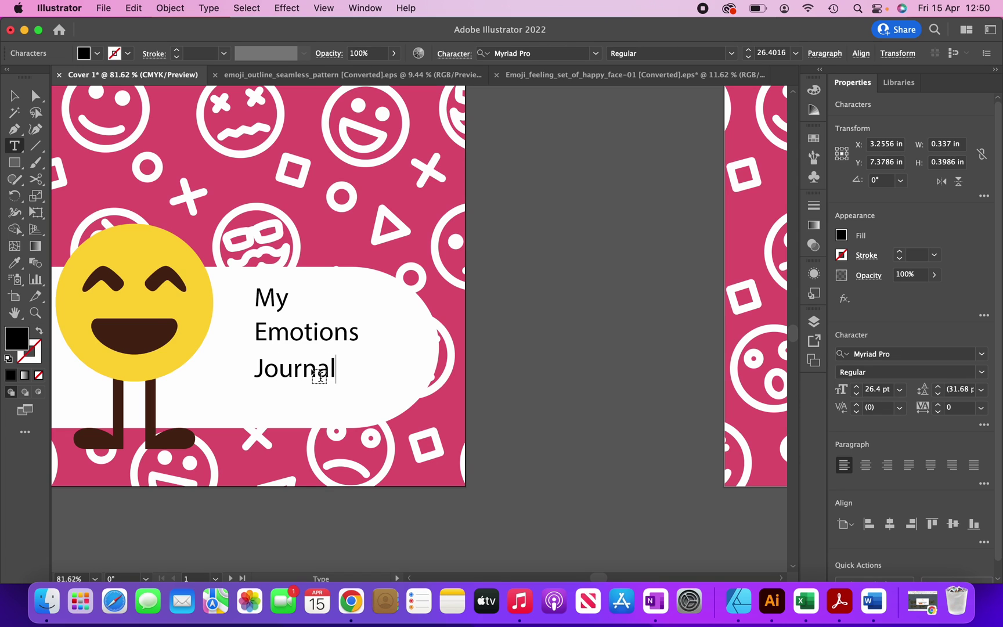
key(Escape)
click(287, 340)
Step: Enlarge the three title lines and restack My, Emotions and Journal closer together
shift+click(292, 369)
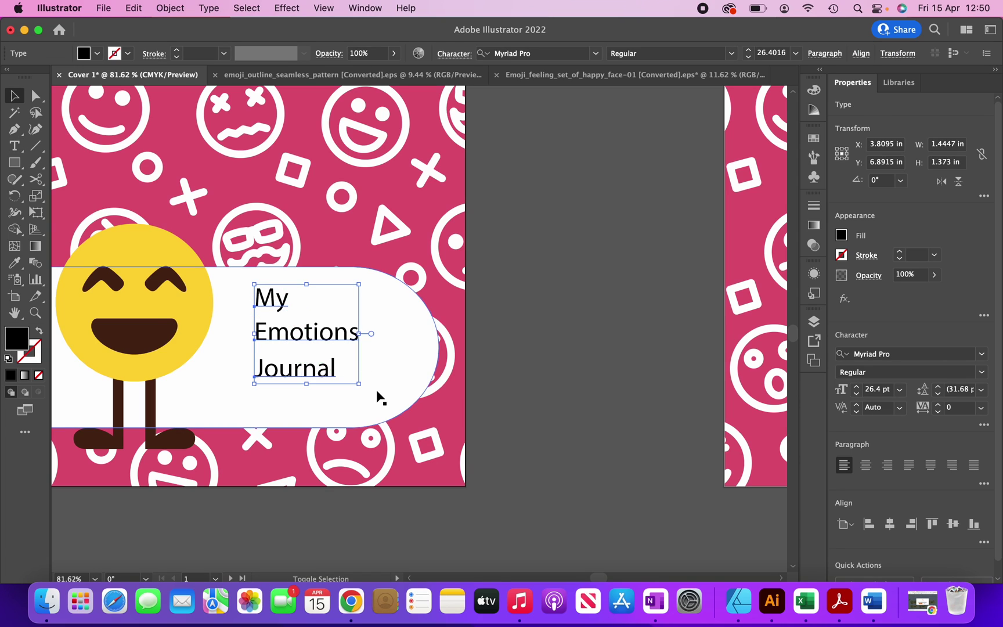
drag(358, 383, 464, 441)
click(302, 310)
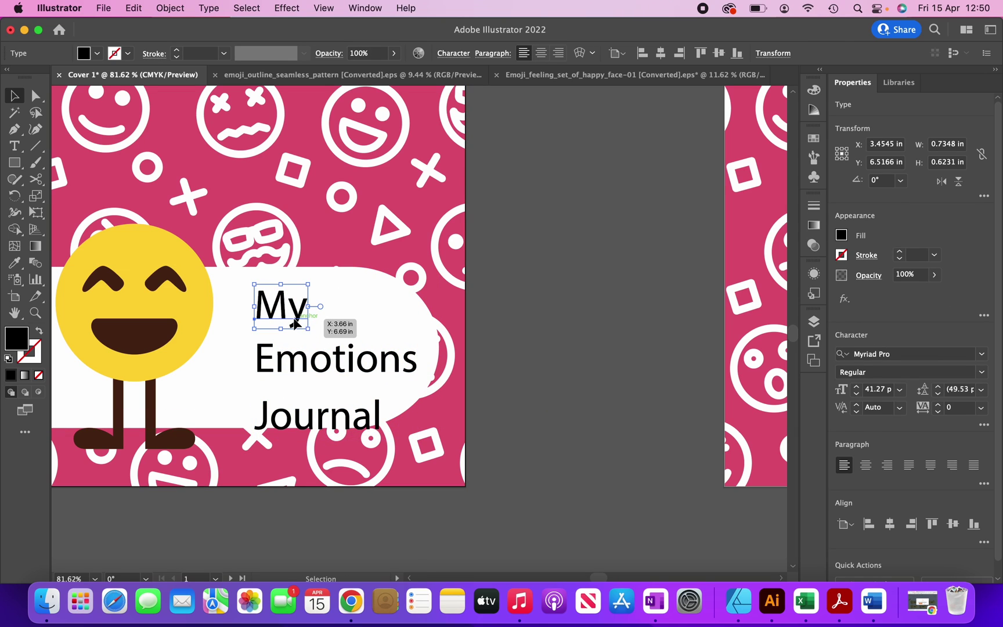
drag(293, 321, 290, 319)
drag(301, 364, 301, 356)
drag(301, 409, 302, 387)
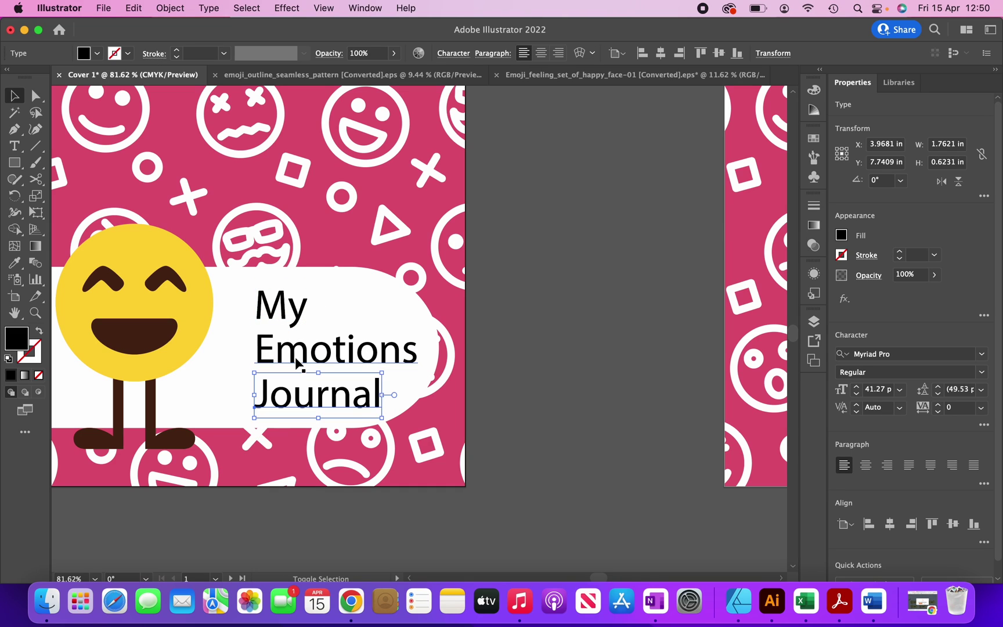
Step: Set all three title lines in the Child Hood Style font
shift+click(297, 356)
shift+click(281, 306)
click(531, 53)
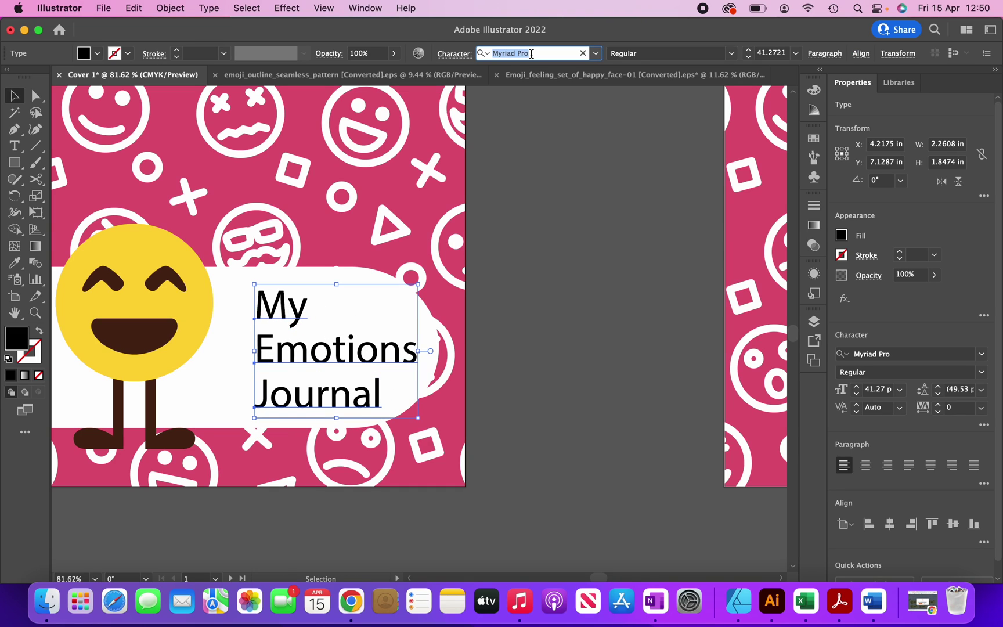
text(chil)
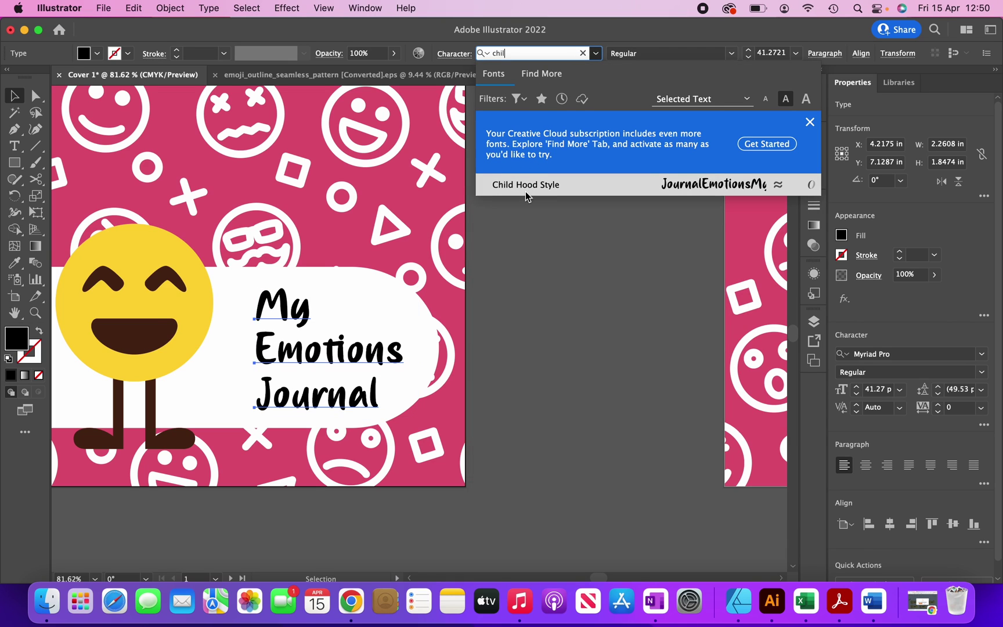
click(527, 192)
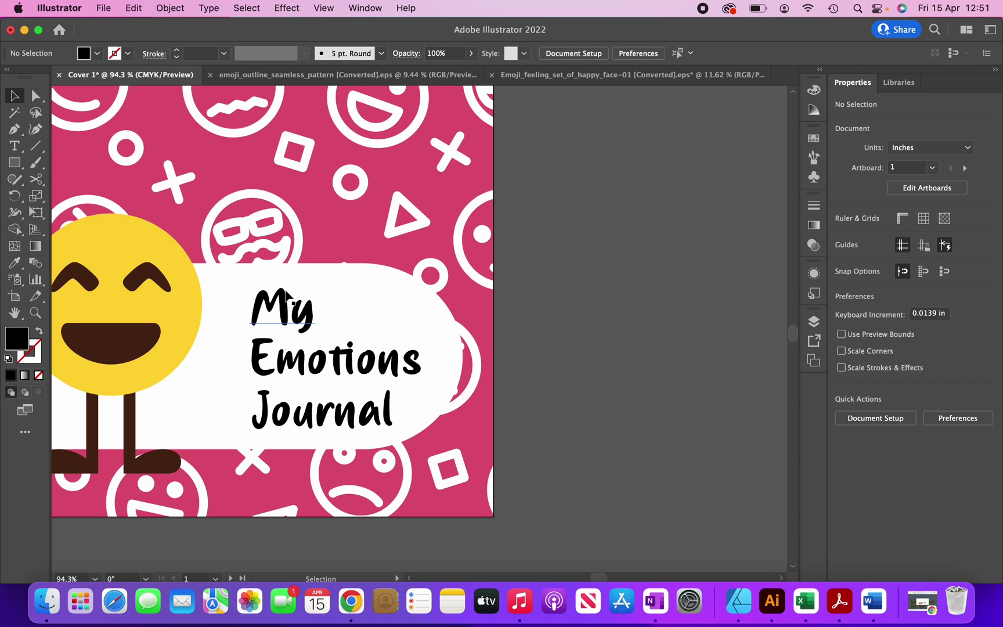
Step: Shrink 'My' and enlarge 'Emotions Journal' to about 41.27 pt
click(286, 296)
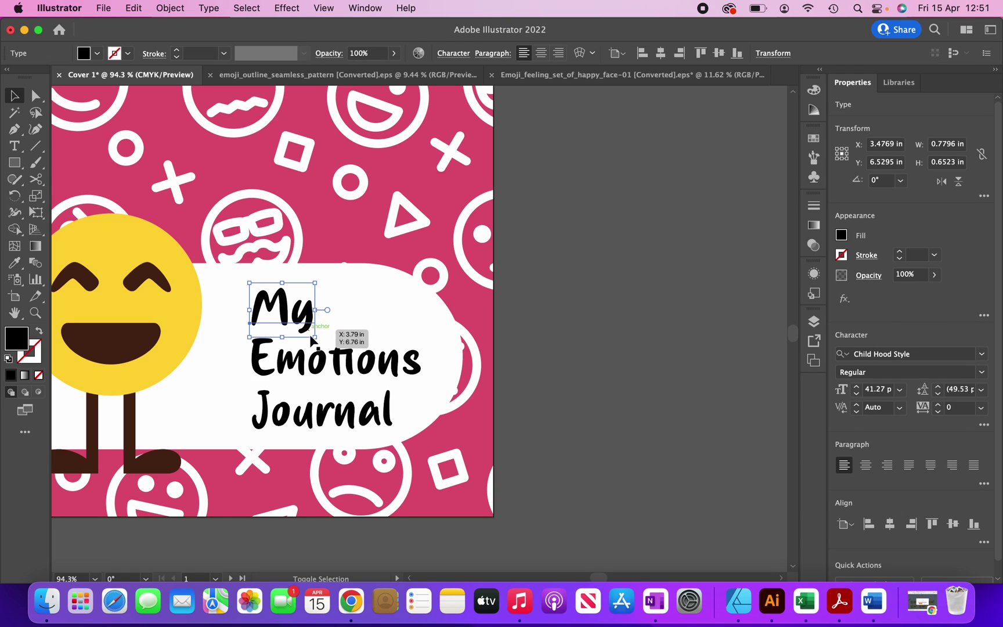
drag(314, 340, 293, 320)
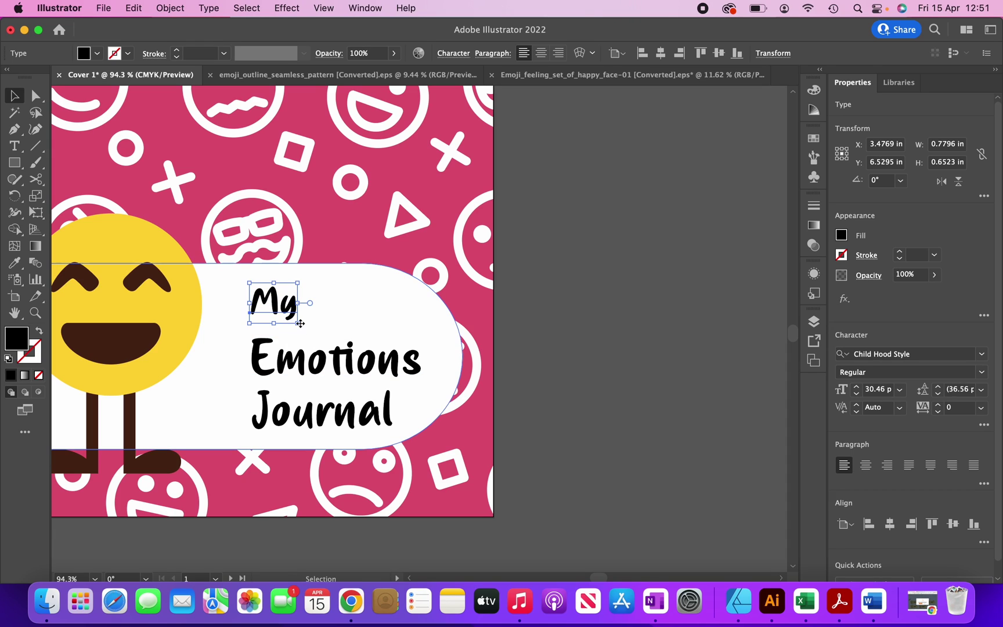
click(336, 411)
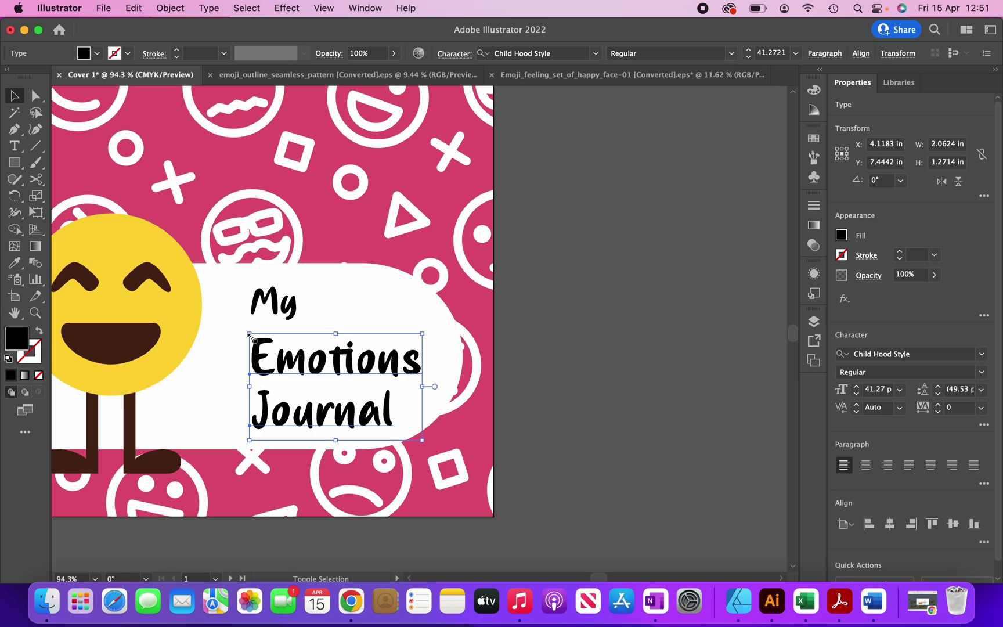
drag(250, 334, 218, 314)
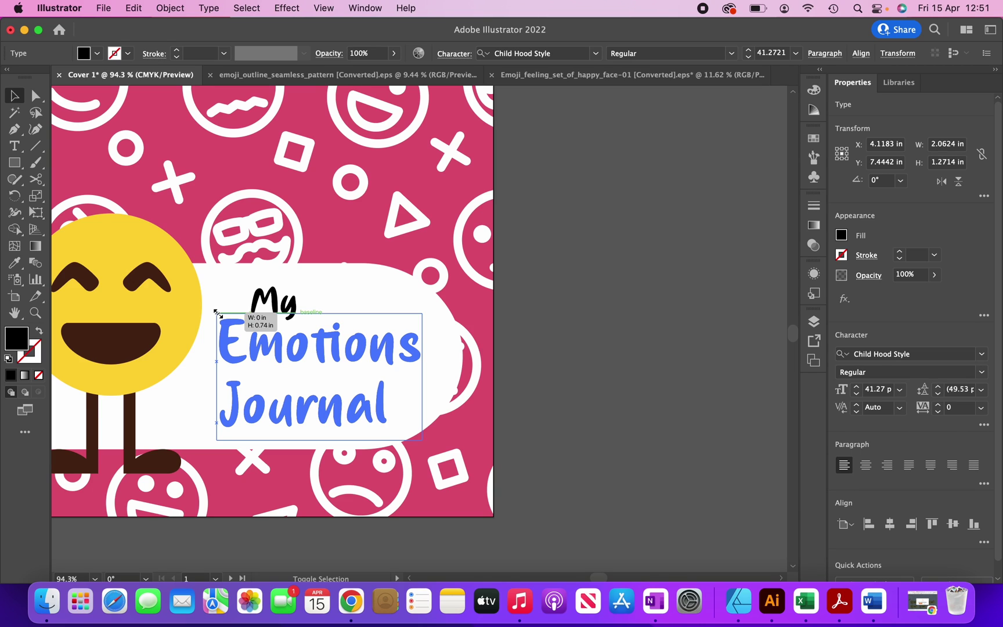
drag(216, 313, 216, 314)
shift+click(278, 303)
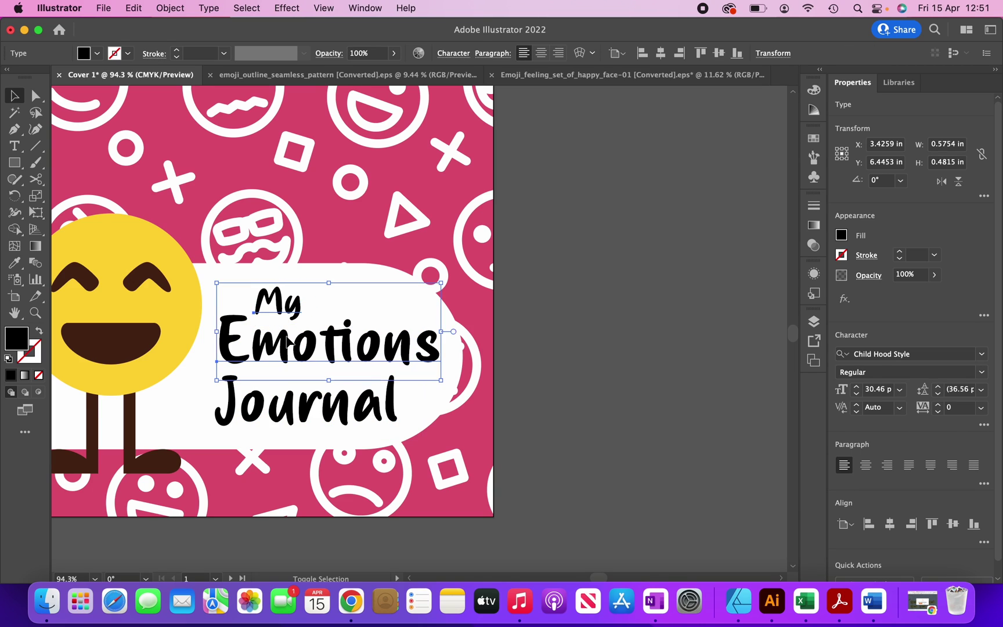
Step: Colour the whole title with the pink sampled from the background pattern
shift+click(286, 387)
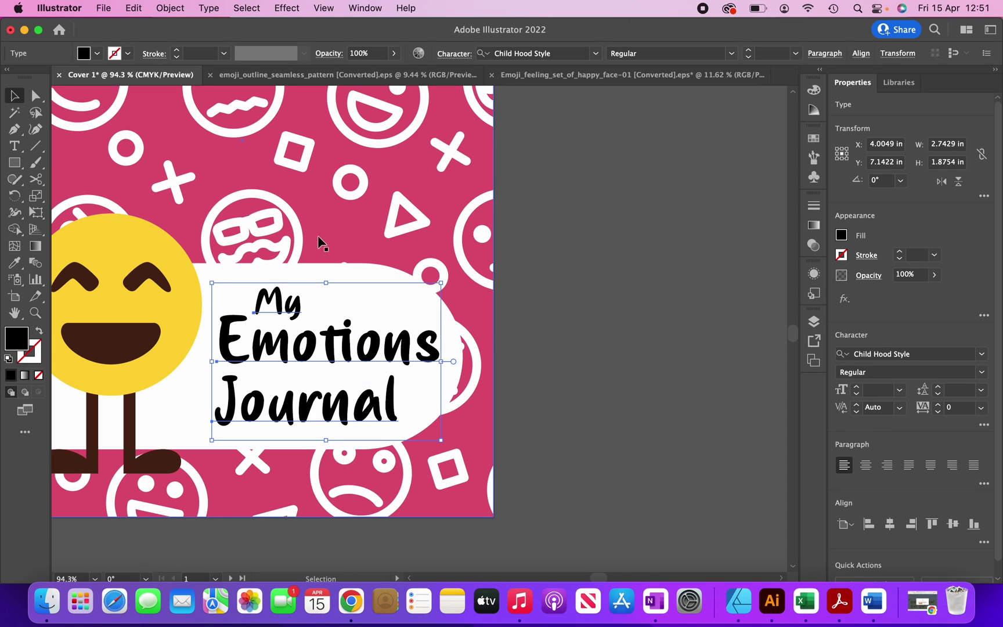
click(16, 264)
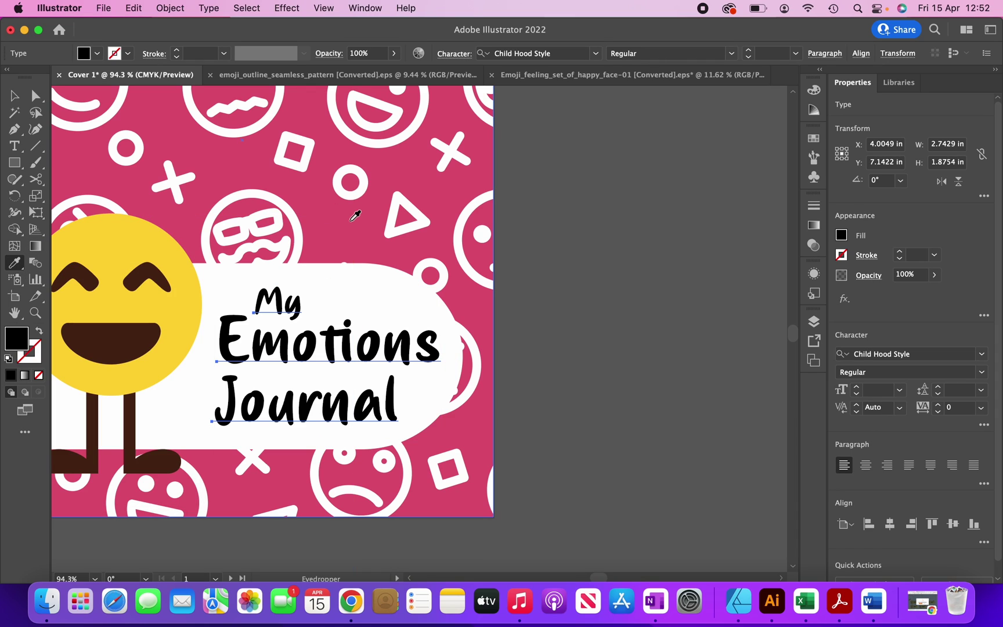
click(355, 216)
click(22, 100)
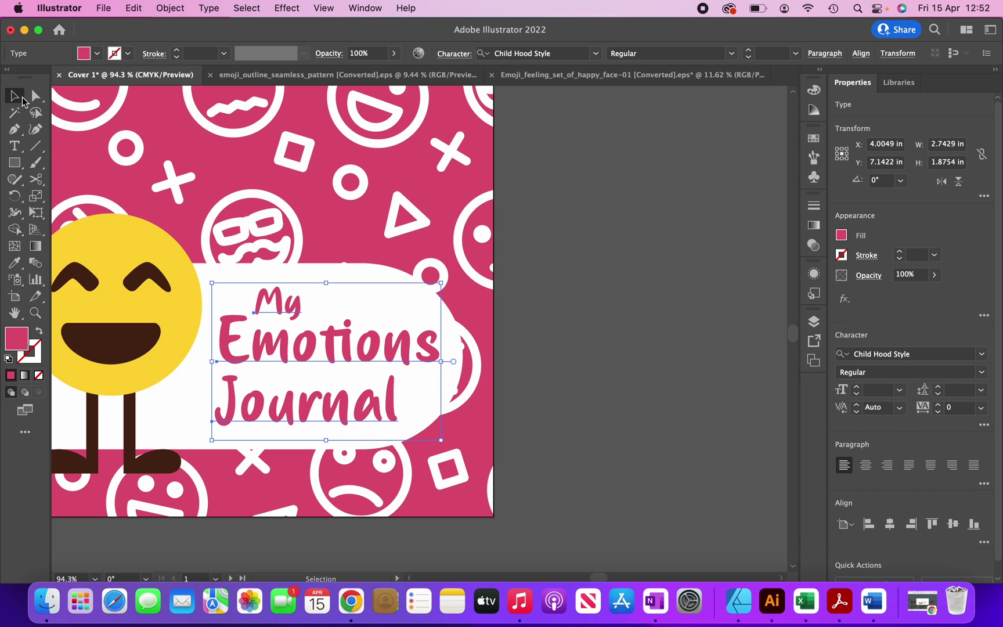
Step: Add a Drop Shadow effect at 15% opacity with 0.01 in offsets and blur
click(272, 8)
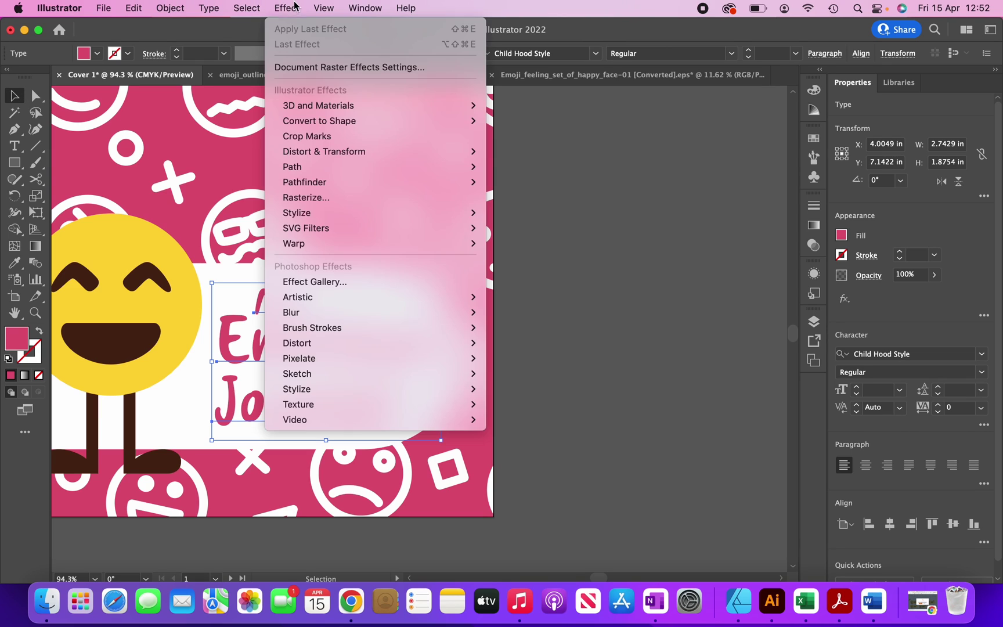
mouse_move(293, 237)
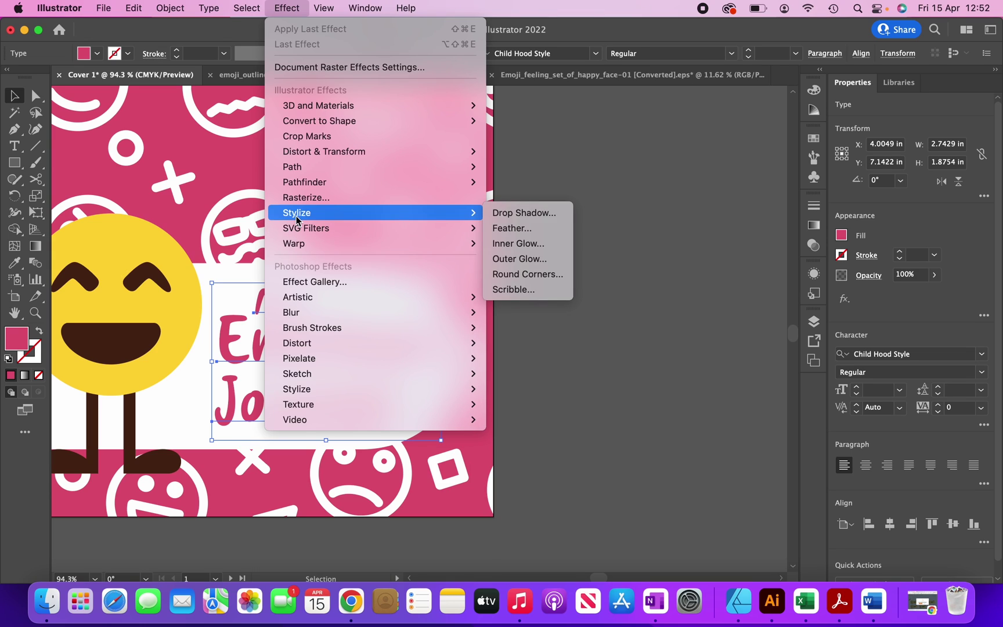
click(549, 214)
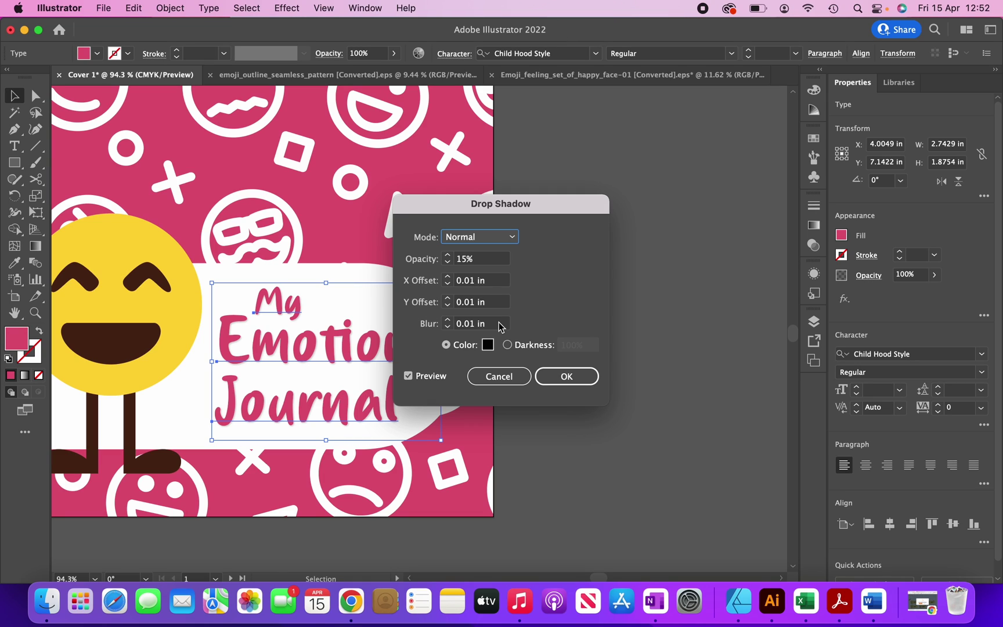
click(565, 376)
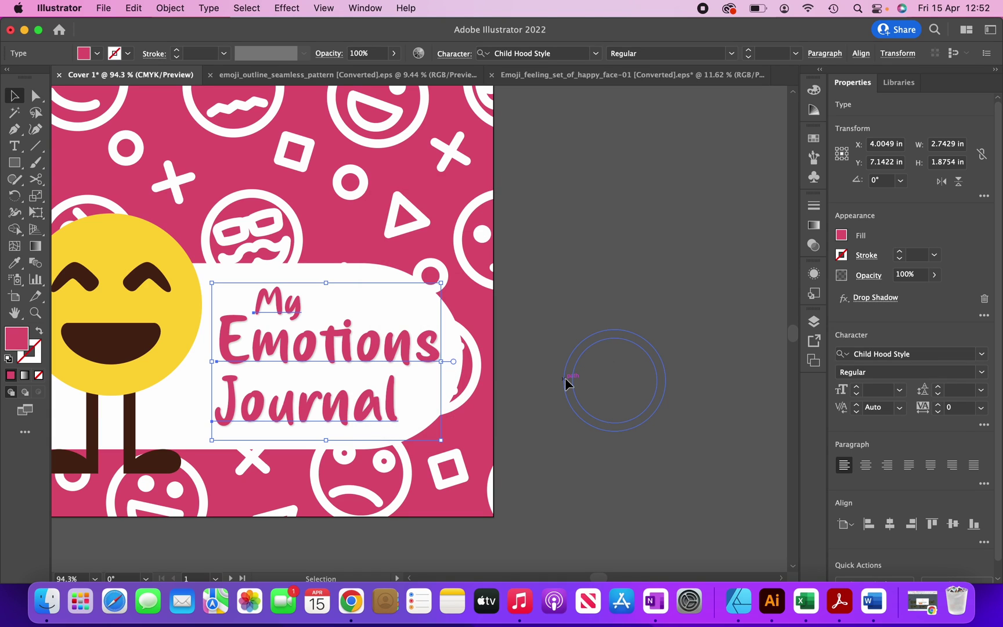
click(566, 383)
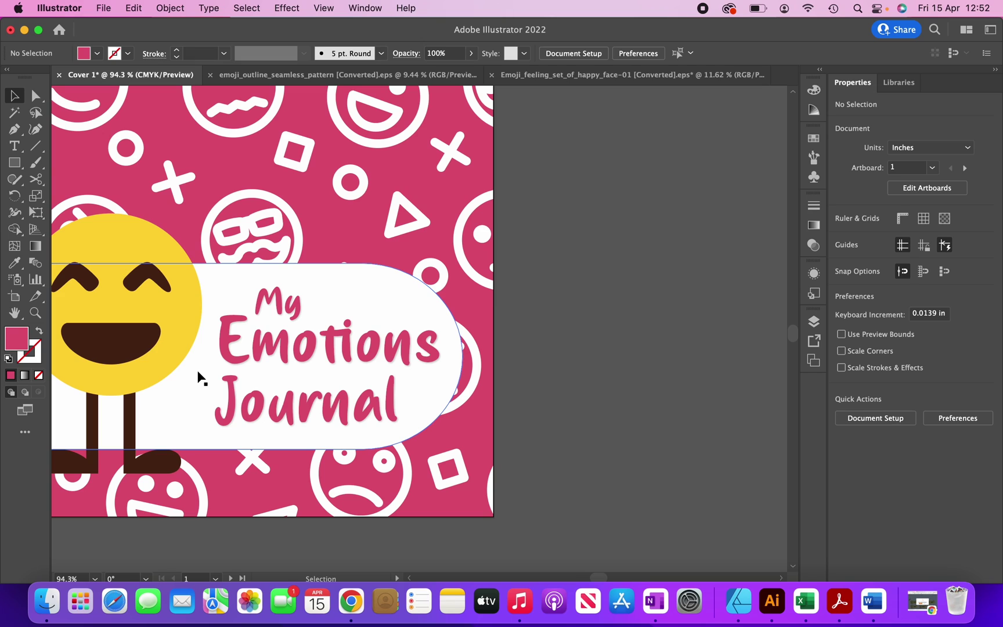
Step: Zoom out to review both cover artboards, selecting and then deselecting the front cover
scroll(496, 308, down, 5)
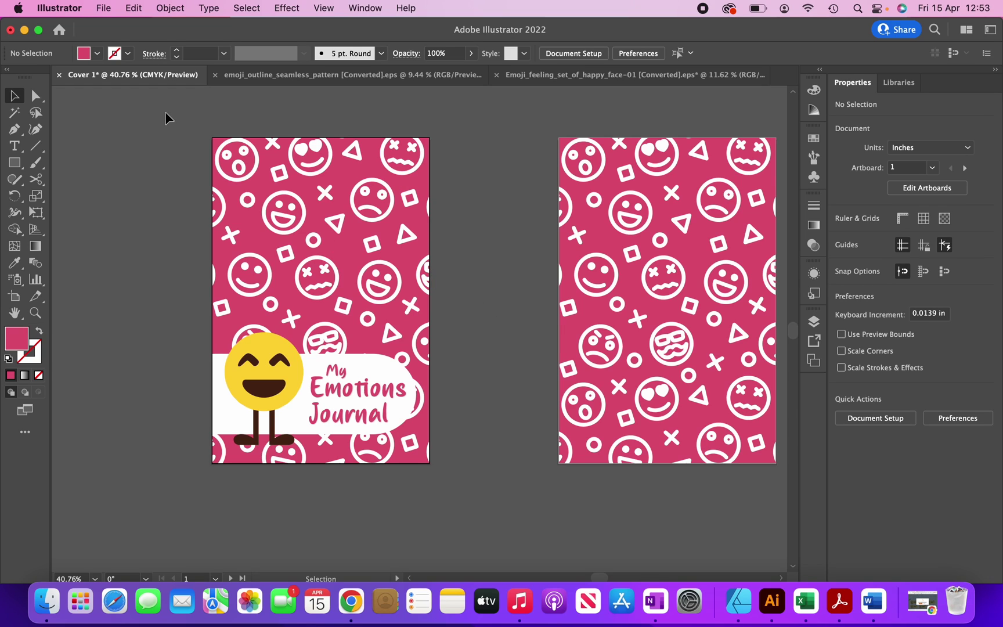
drag(165, 111, 474, 484)
key(a)
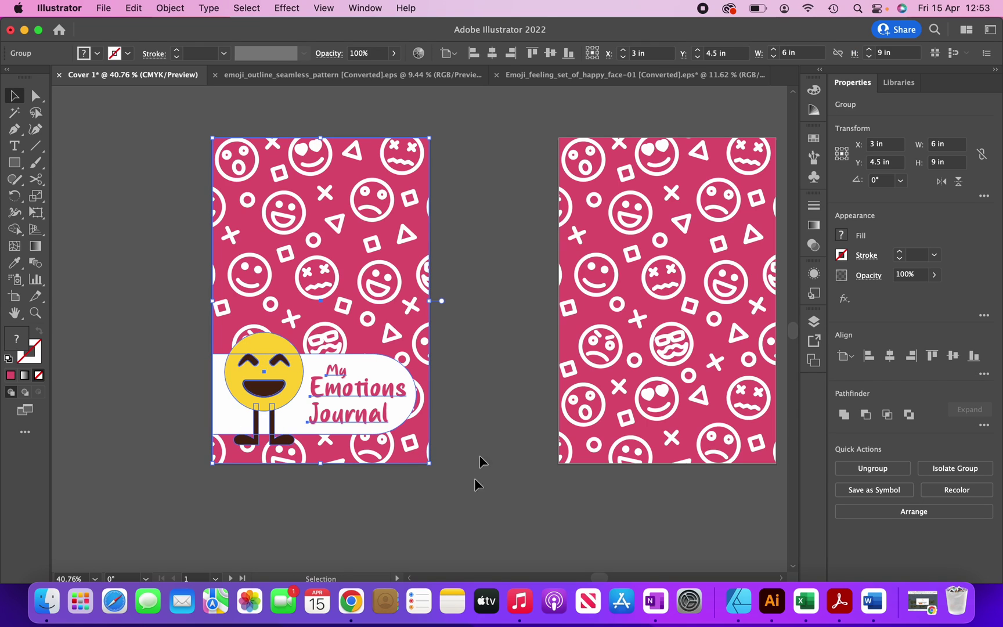
click(520, 338)
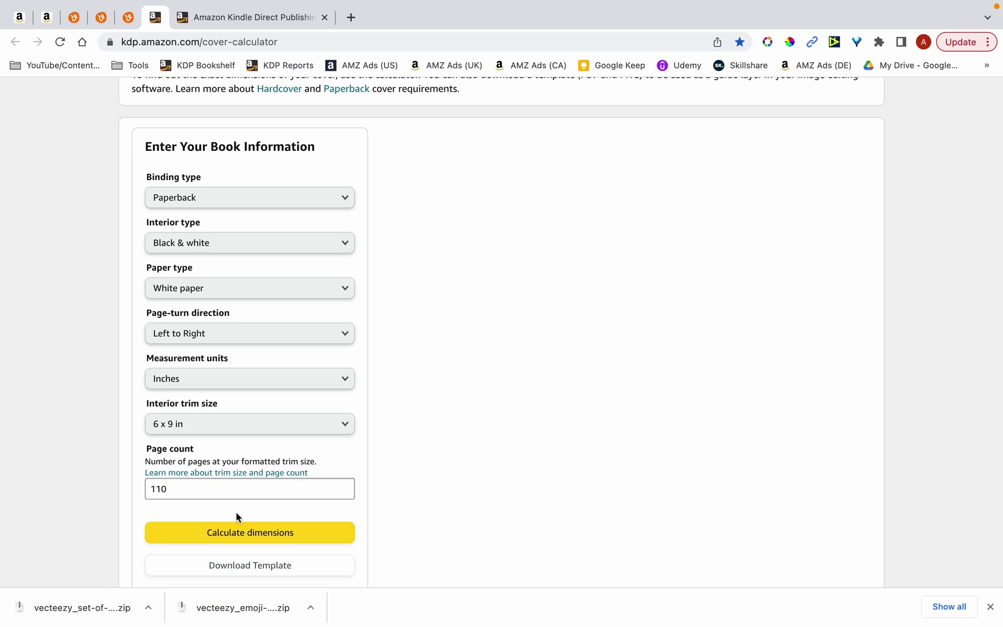
Step: Calculate the 12.498 × 9.25 in full-cover size and download the paperback template
click(243, 541)
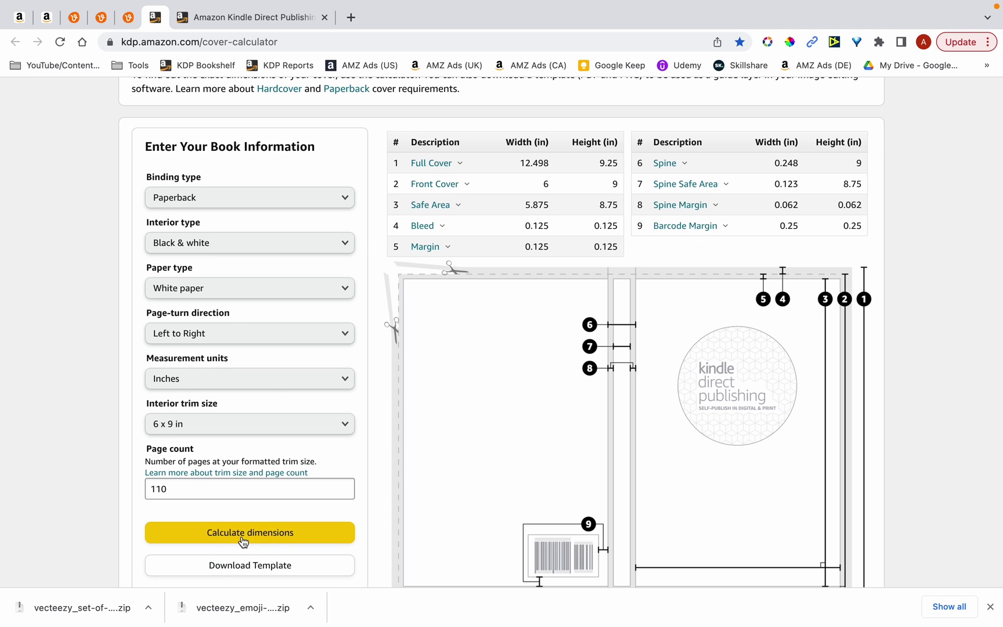
scroll(241, 537, down, 1)
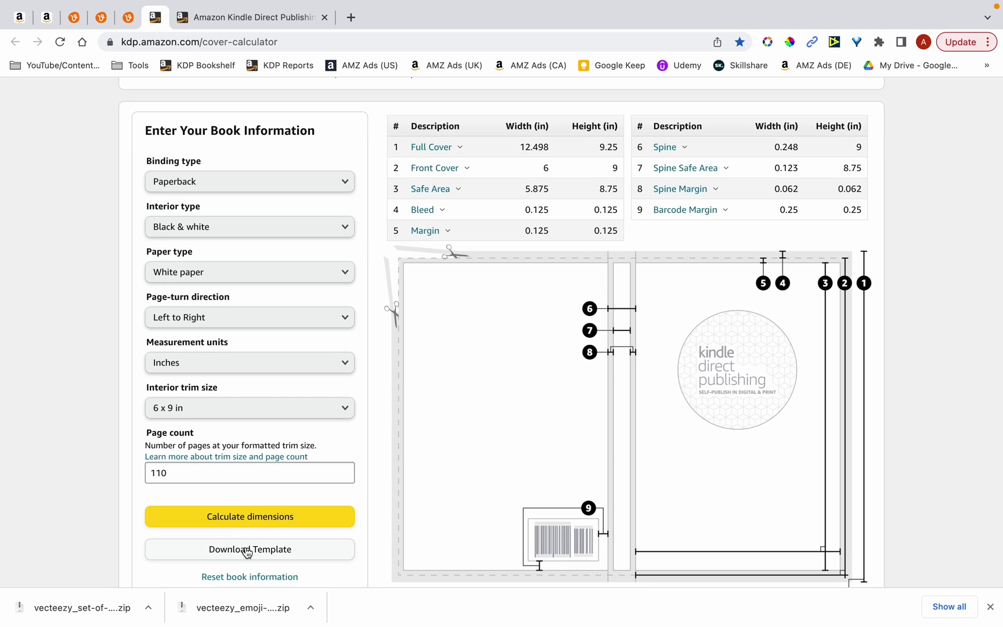
click(247, 549)
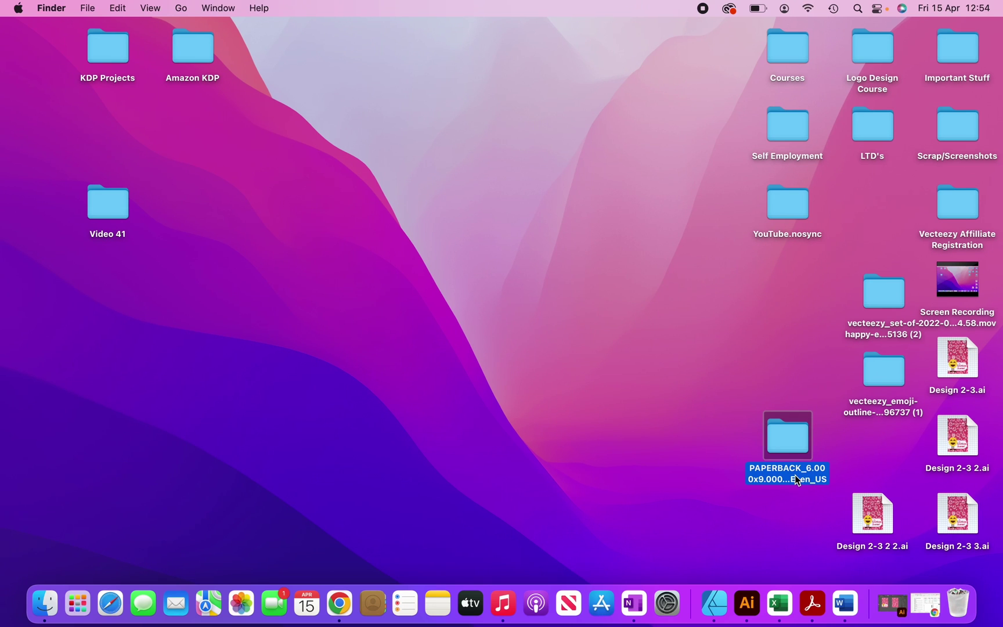
Step: In Illustrator, use File > Place to pick the PAPERBACK template PNG
click(899, 606)
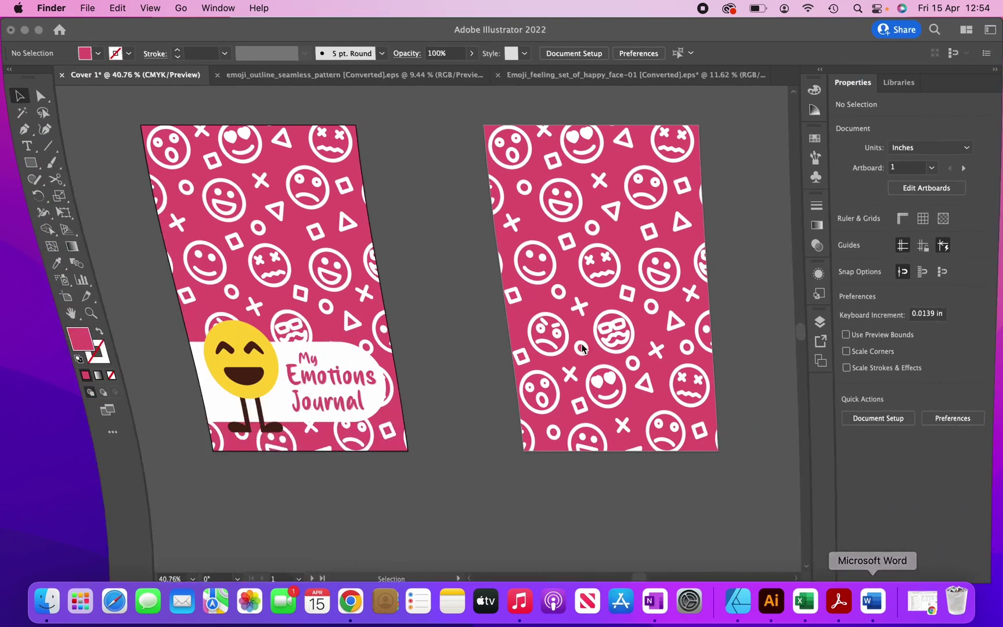
click(110, 5)
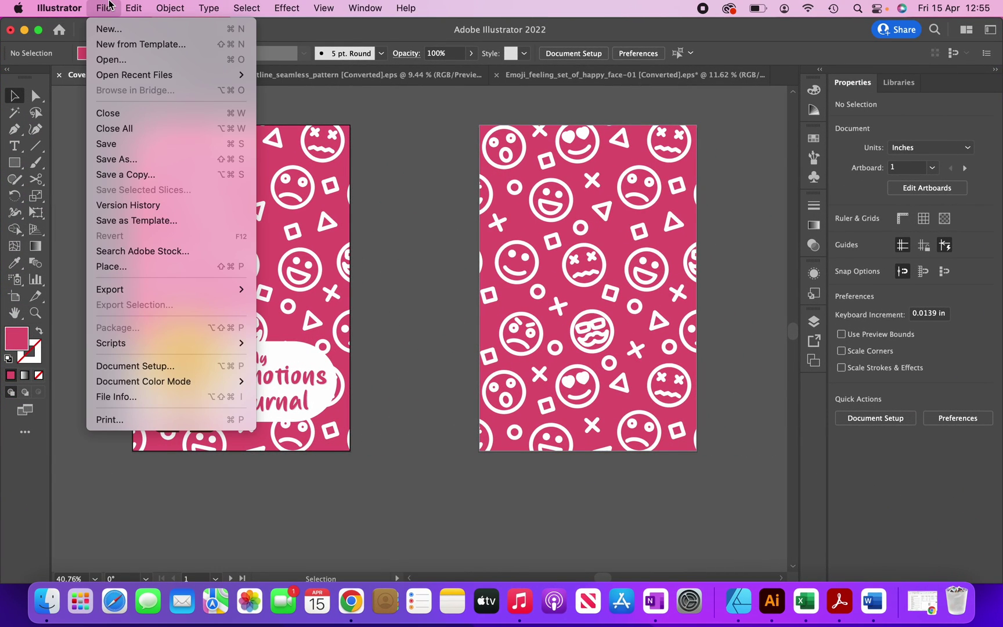
click(148, 272)
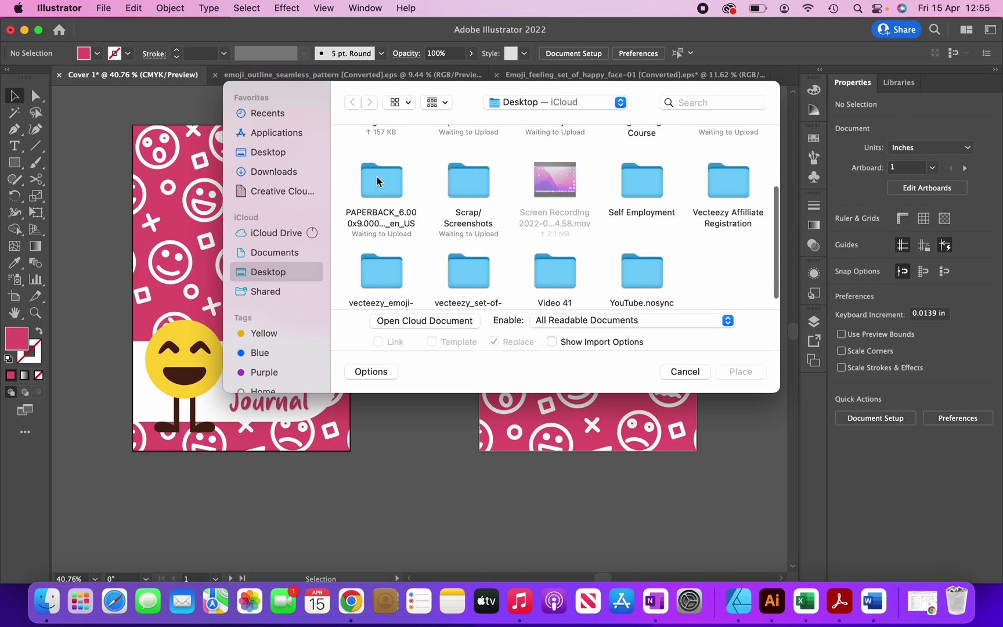
double_click(377, 175)
click(443, 173)
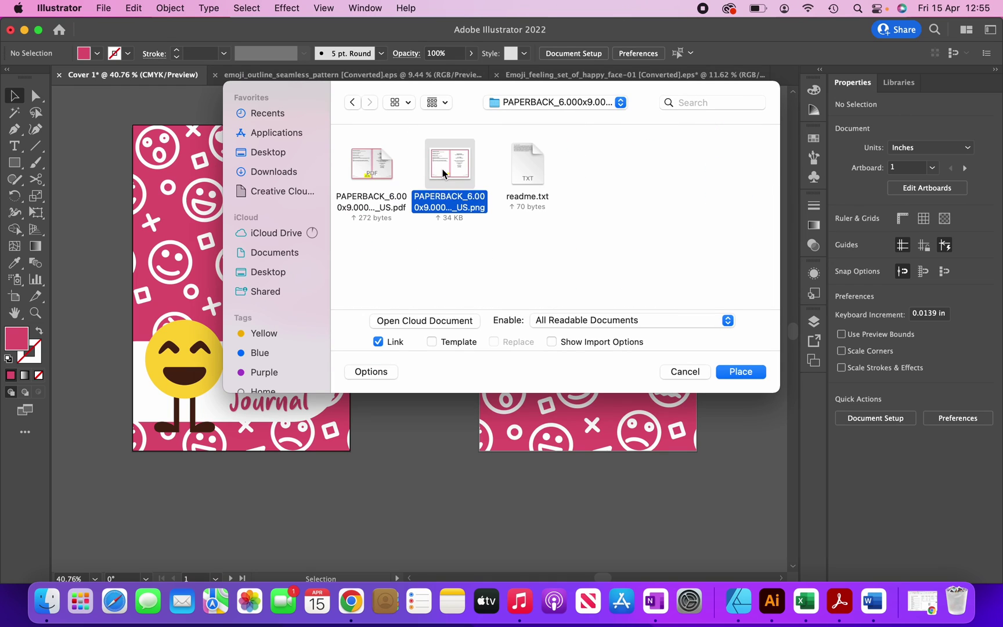
click(754, 372)
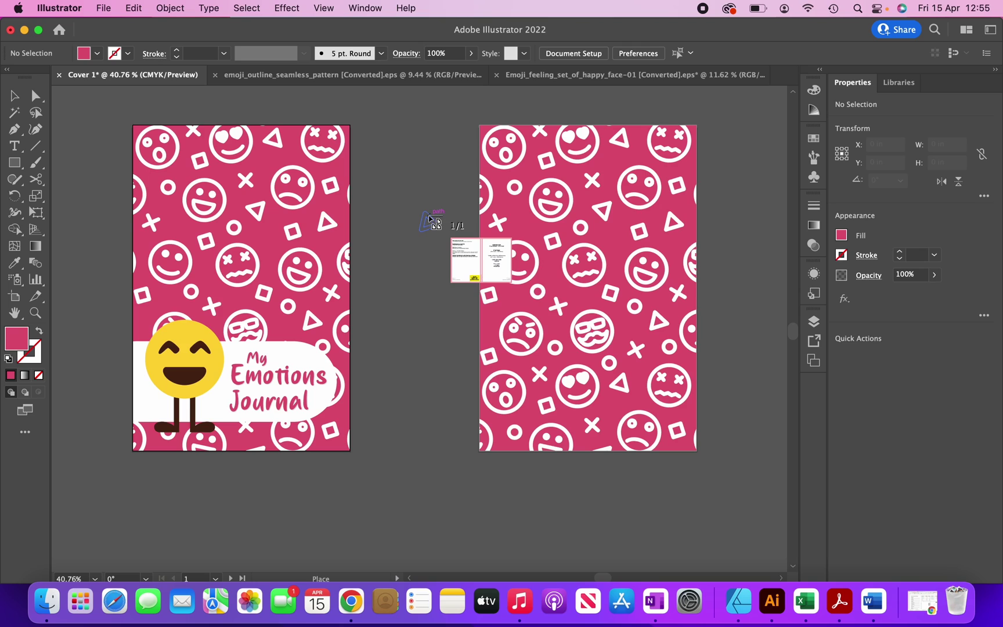
Step: Drop the 12.5 × 9.25 in template onto the canvas, embed it, and fit it in the window
scroll(429, 220, down, 3)
scroll(434, 219, right, 8)
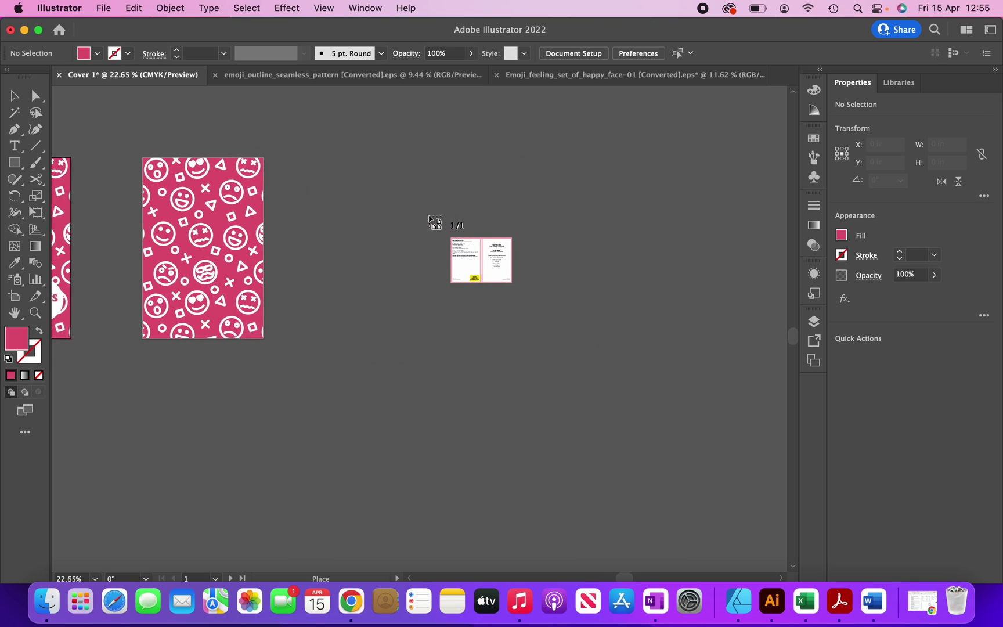
click(439, 157)
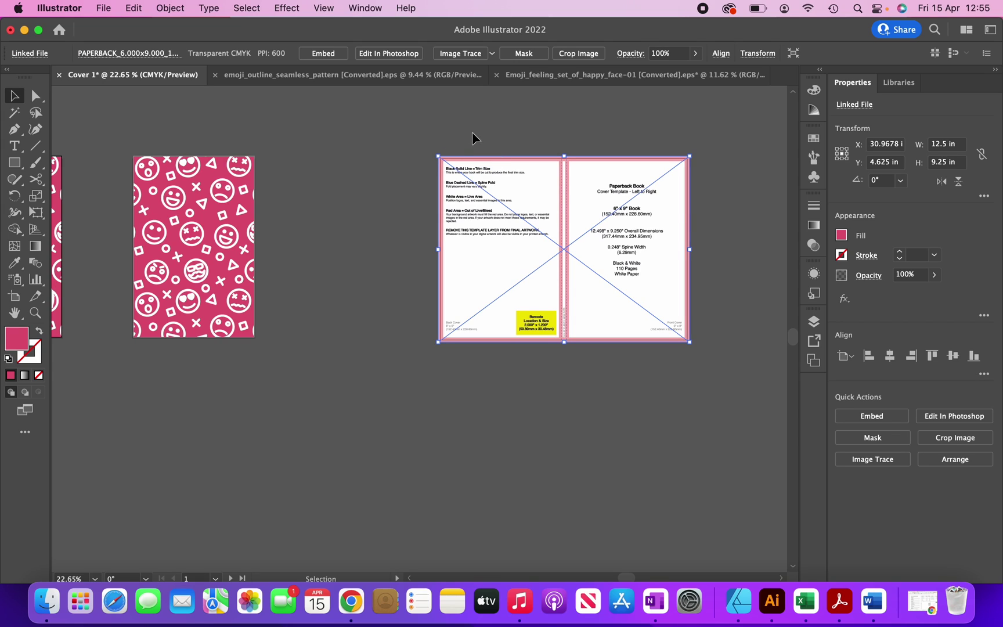
click(323, 53)
key(super+0)
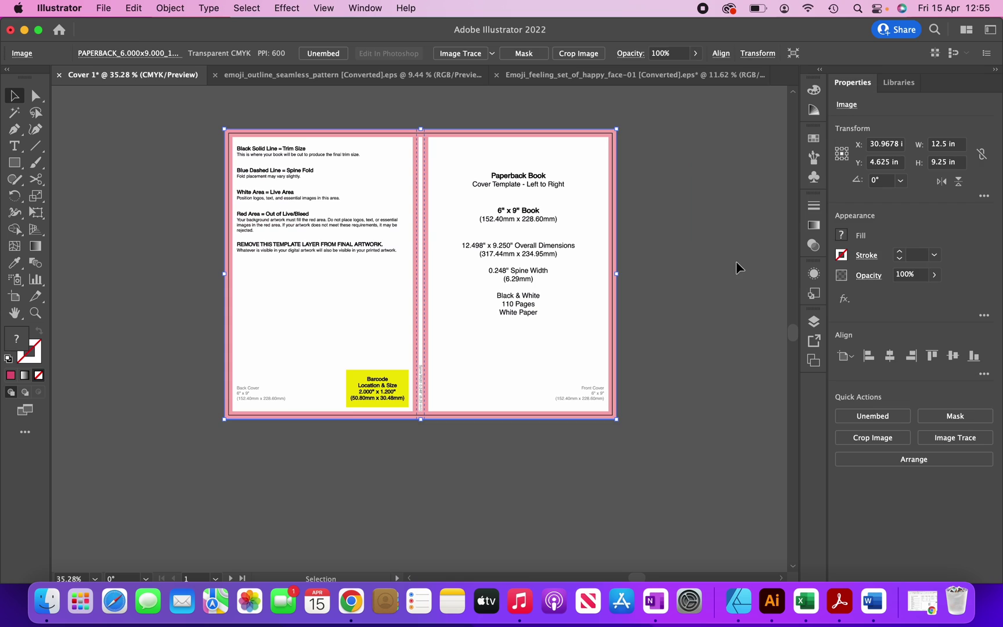
click(736, 261)
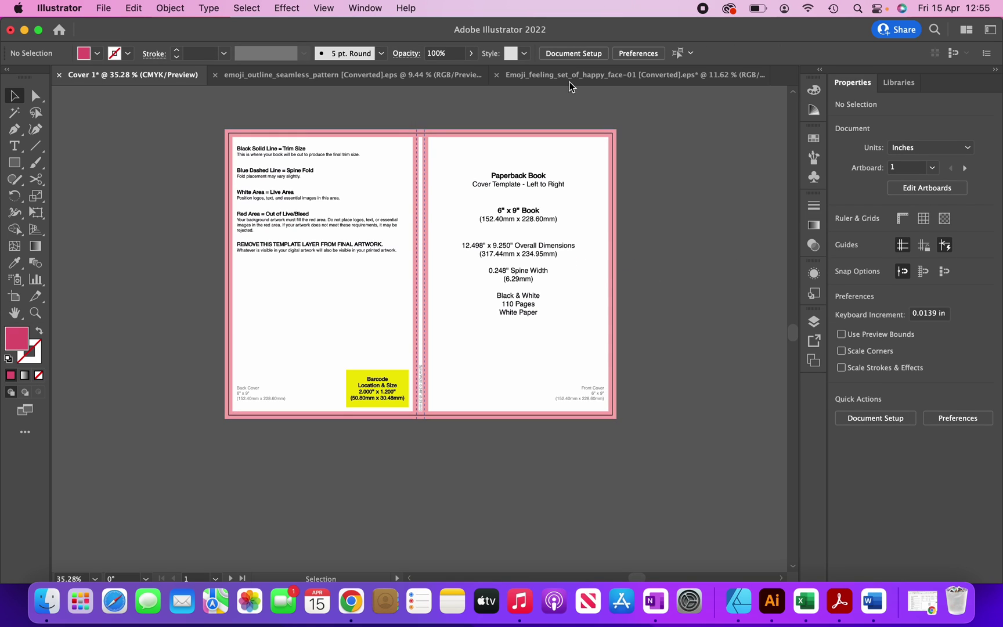
click(572, 54)
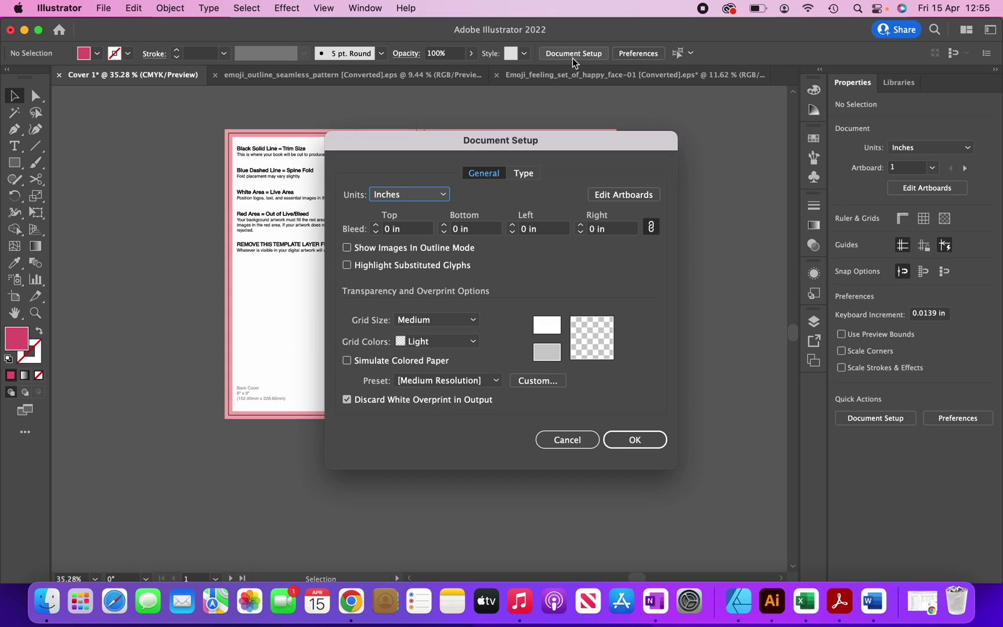
click(608, 188)
click(421, 248)
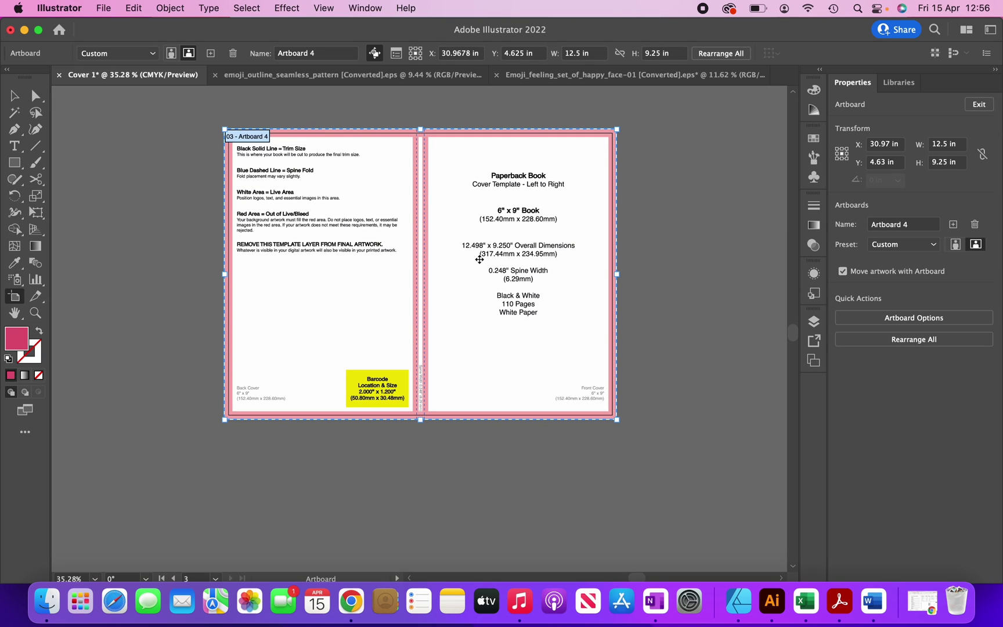
click(581, 53)
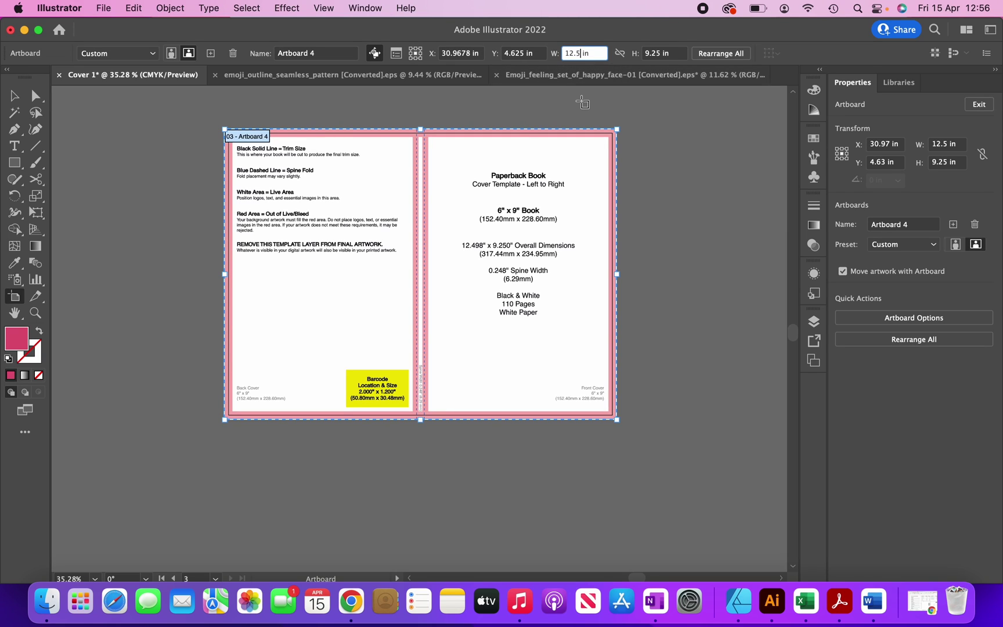
key(Escape)
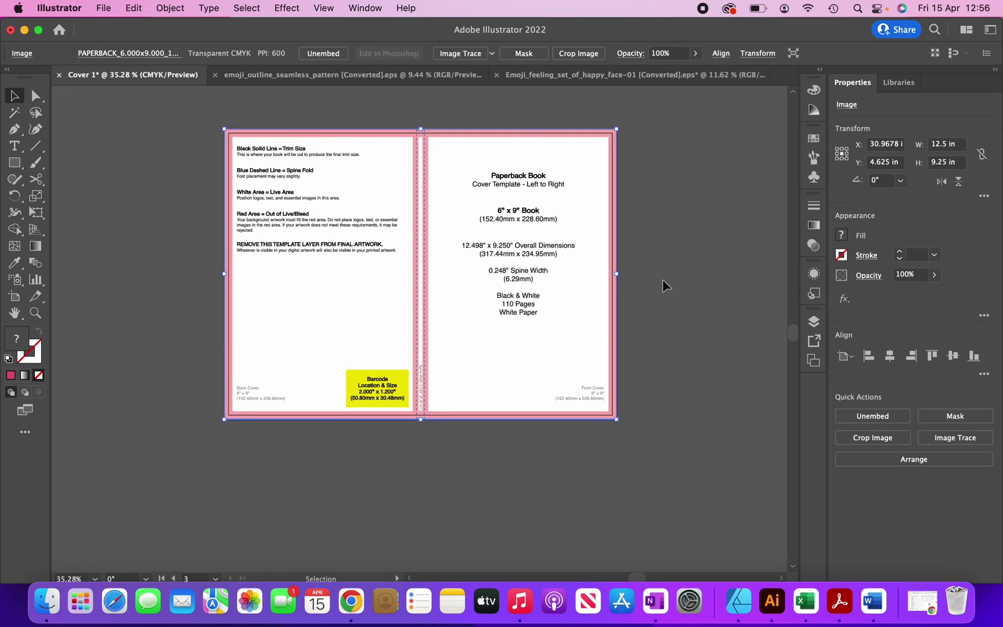
Step: Lock the template <Image> sublayer inside Layer 1 in the Layers panel
click(813, 321)
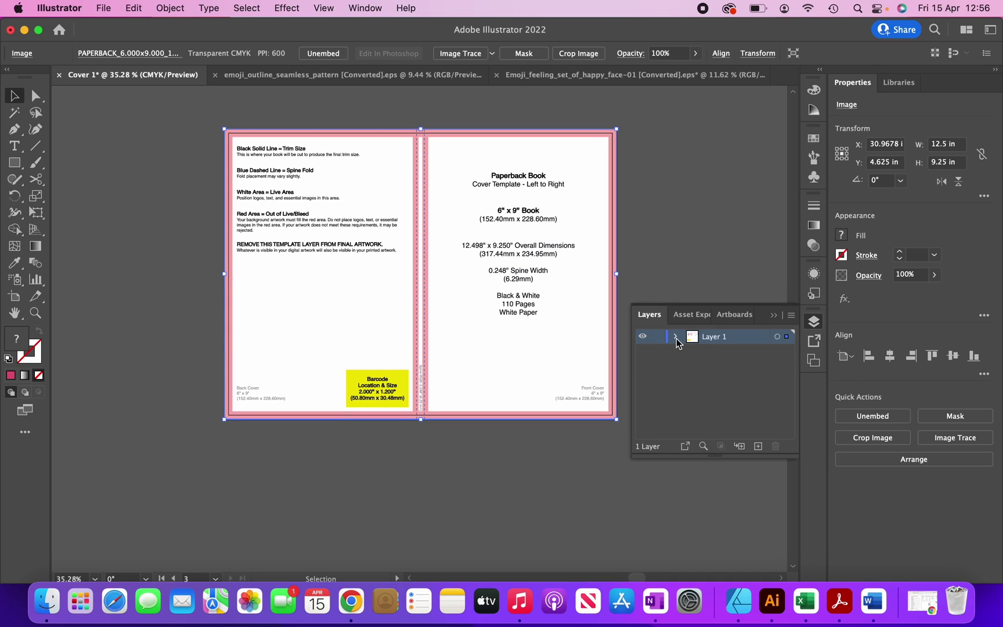
click(675, 336)
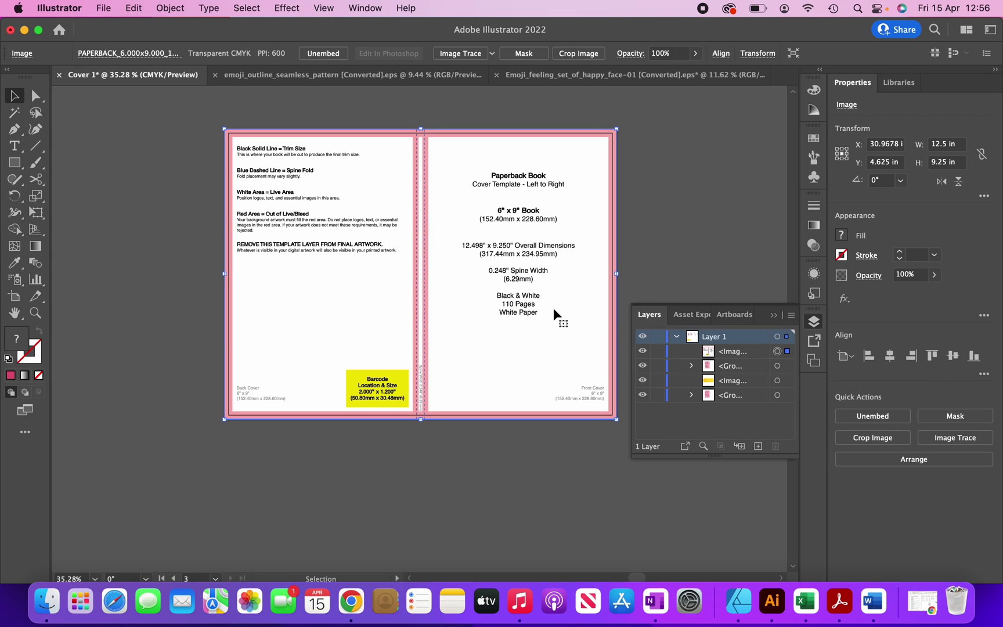
click(657, 351)
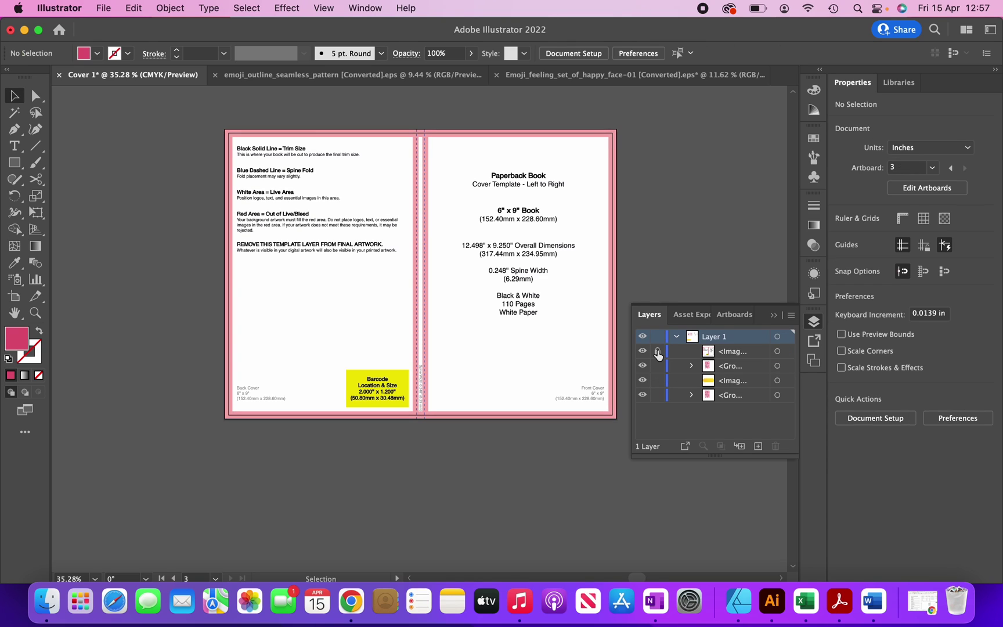
scroll(478, 187, up, 1)
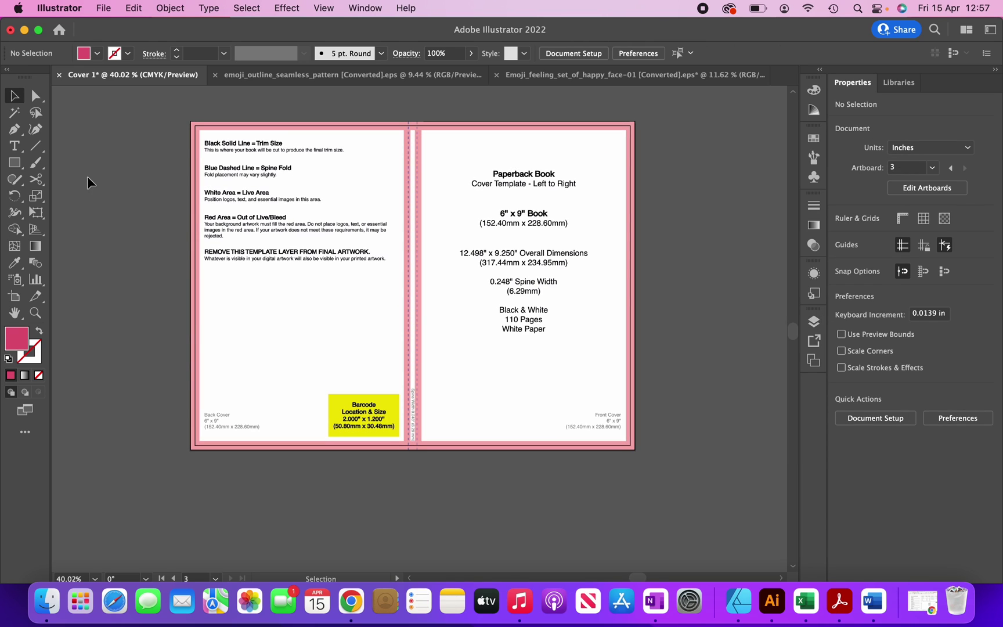
Step: Draw a spine rectangle 0.248 in wide and centre it horizontally on the artboard
click(19, 166)
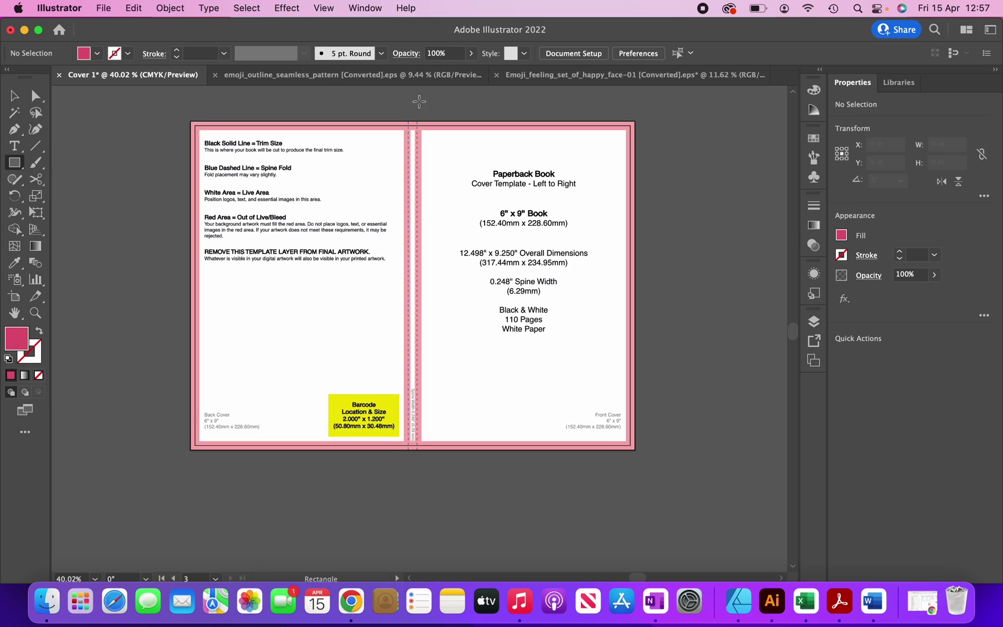
drag(408, 105, 427, 466)
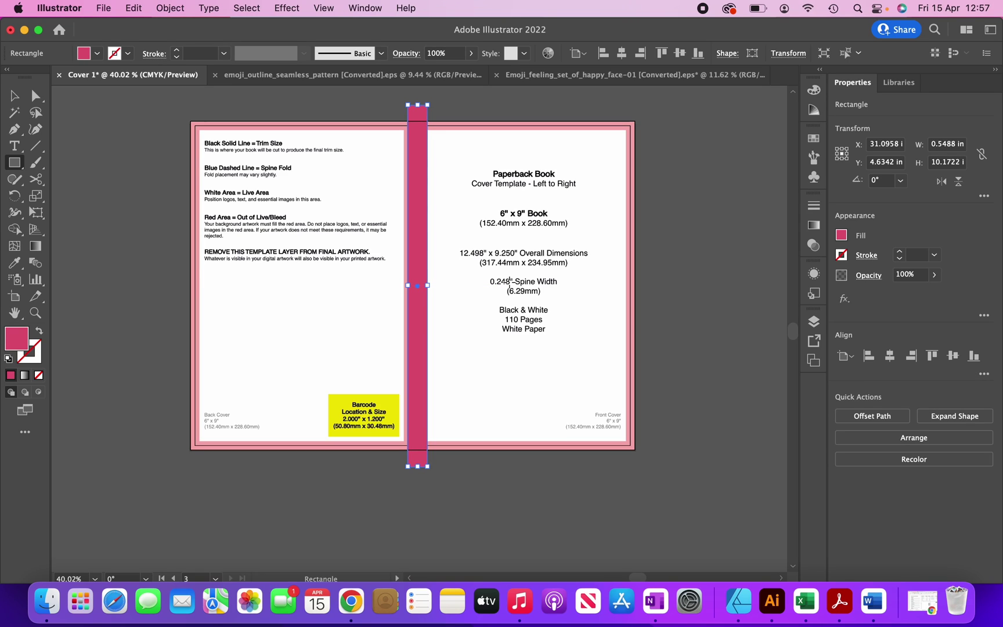
double_click(943, 144)
text(0.248)
key(Return)
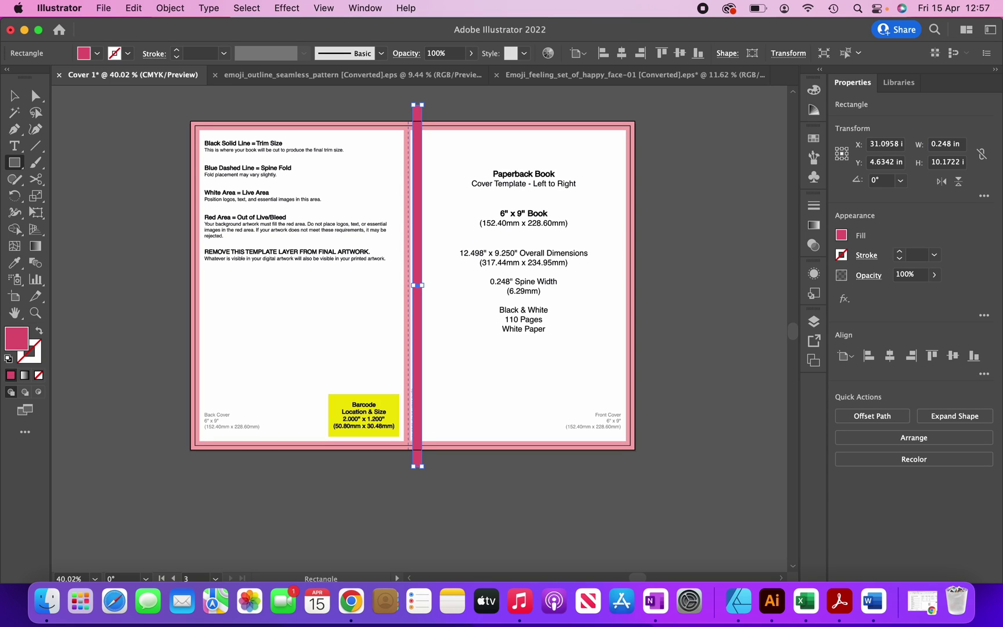
click(891, 358)
click(890, 359)
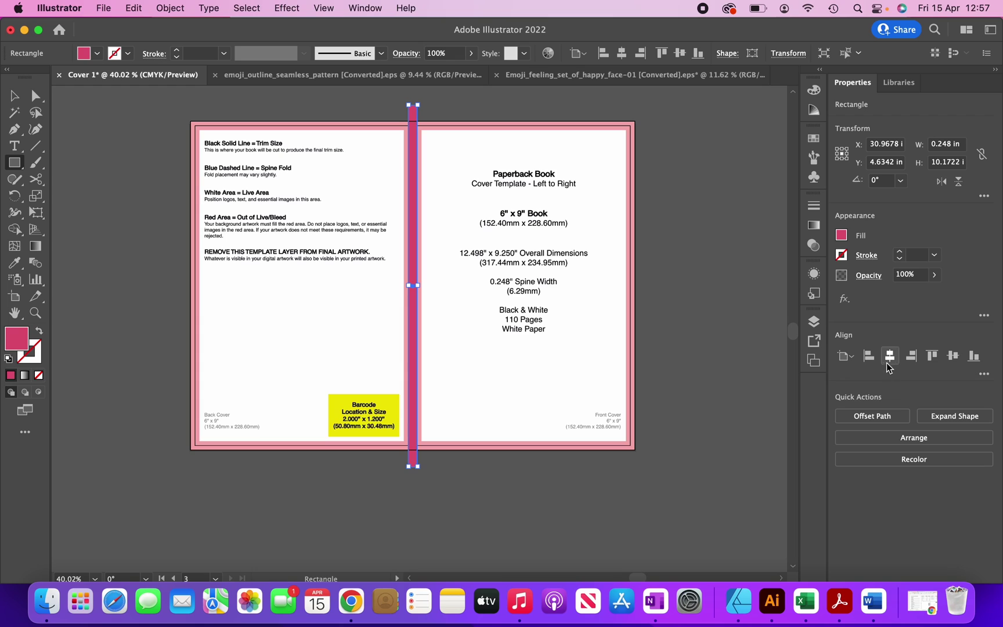
Step: Drag the spine's top and bottom edges to the bleed lines for a 9.25 in height
key(v)
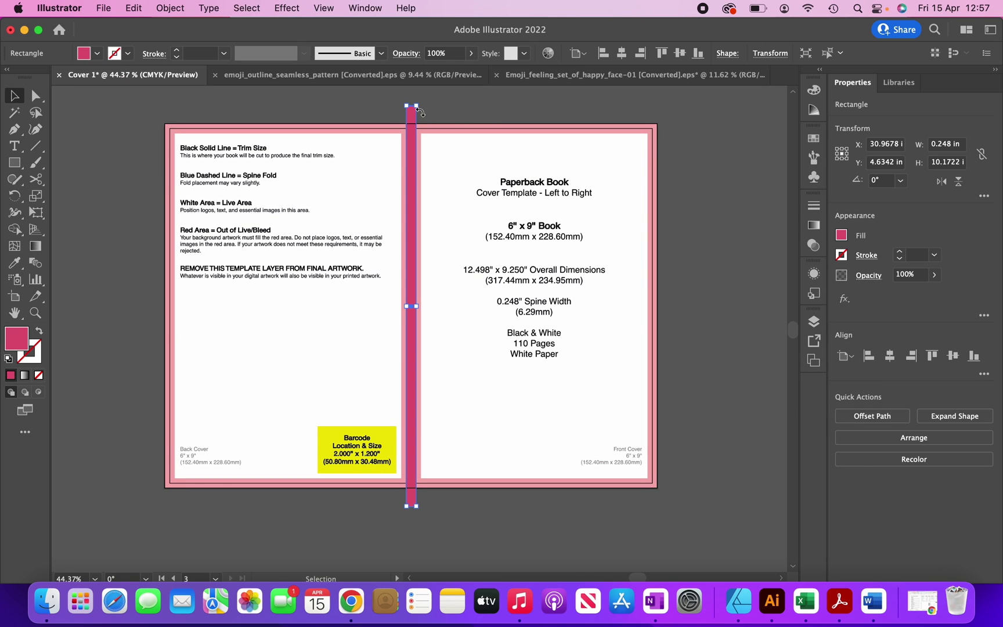
scroll(412, 107, up, 1)
scroll(408, 106, up, 7)
drag(412, 108, 412, 151)
scroll(412, 151, down, 9)
scroll(412, 262, down, 2)
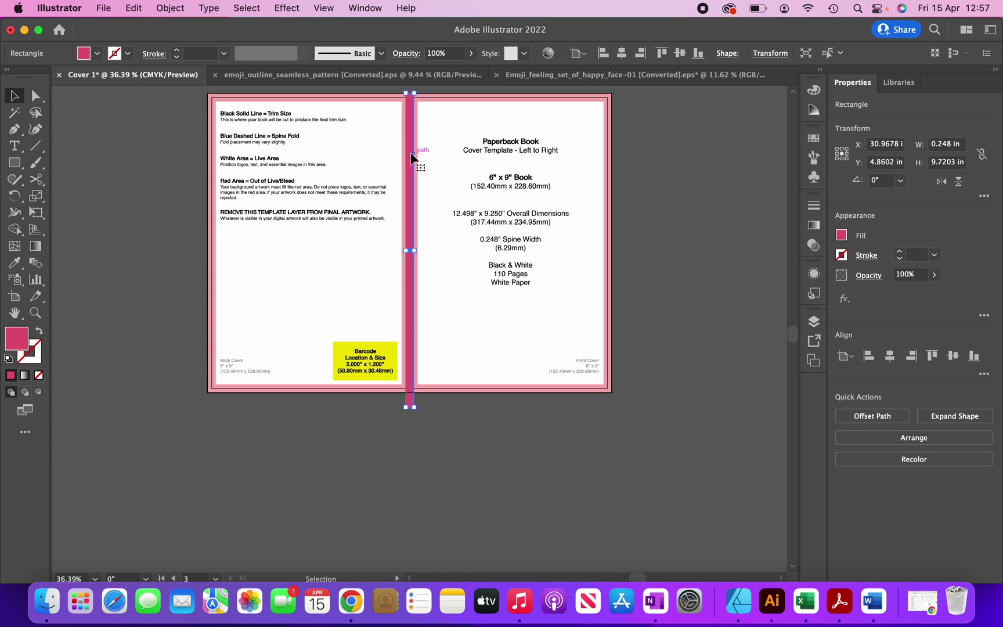
scroll(412, 411, up, 10)
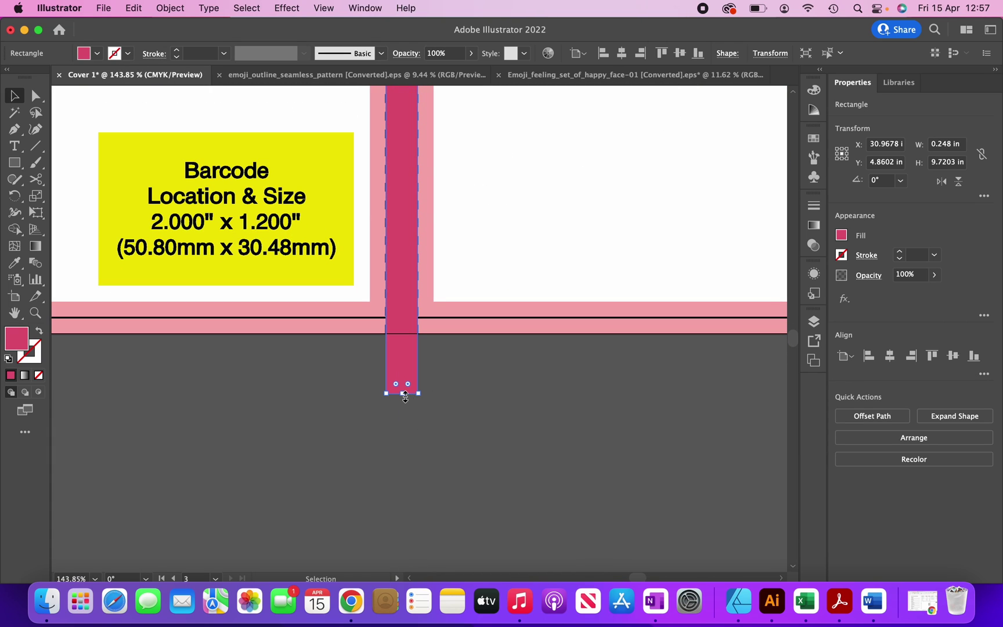
drag(404, 390, 402, 332)
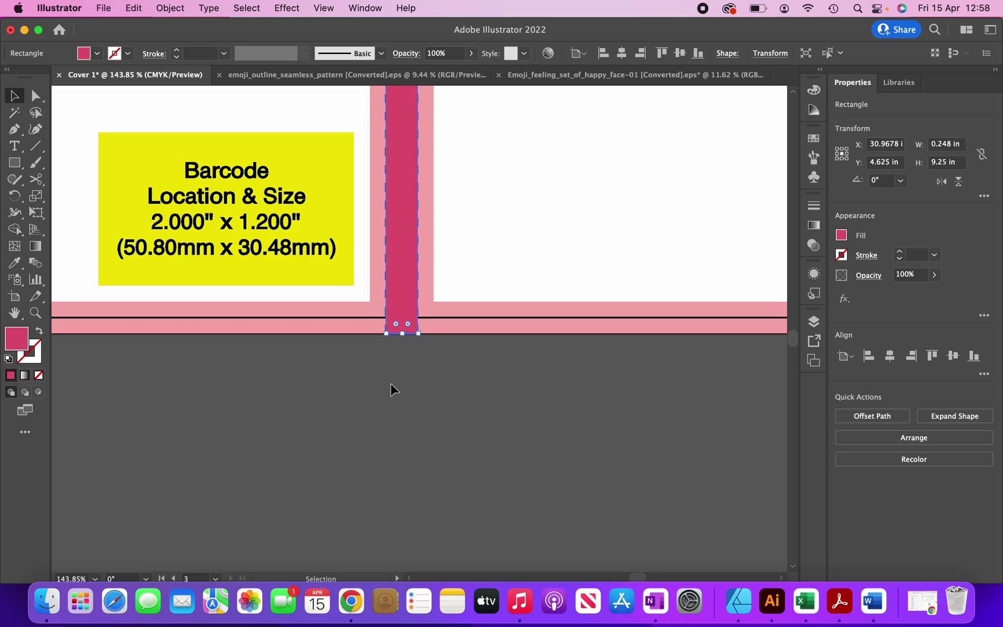
click(391, 389)
scroll(499, 254, down, 9)
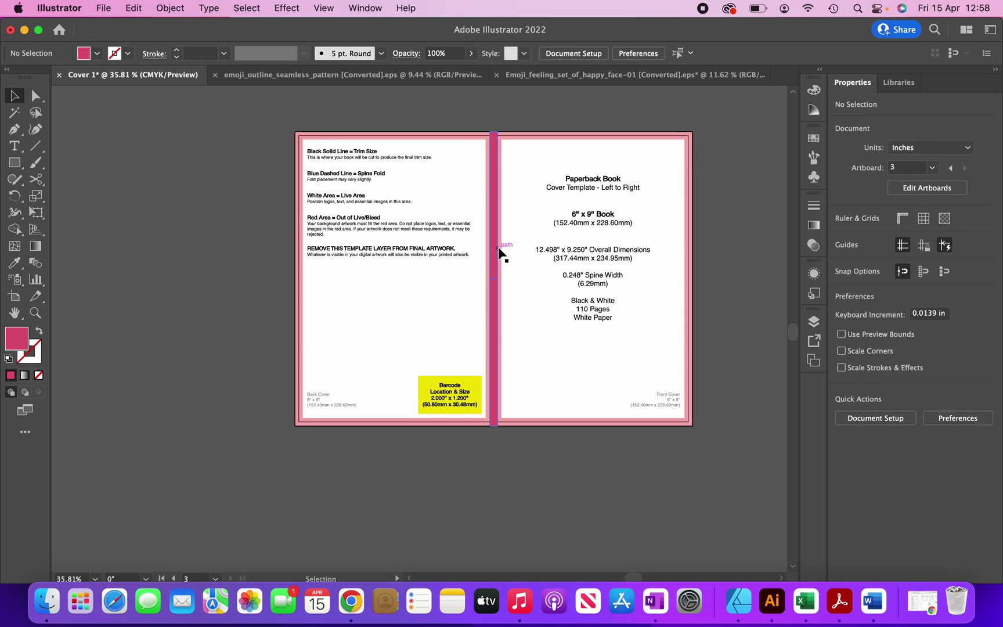
Step: Copy the 'My Emotions Journal' front cover art and paste it onto the cover template artboard
scroll(499, 253, down, 3)
scroll(499, 254, left, 10)
click(135, 254)
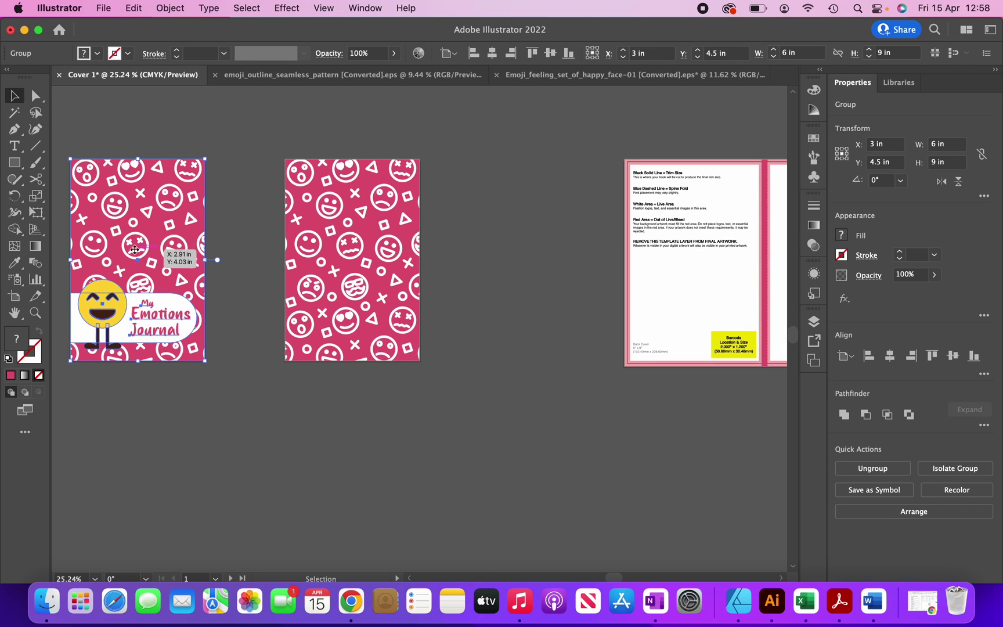
scroll(485, 231, right, 5)
scroll(598, 250, up, 2)
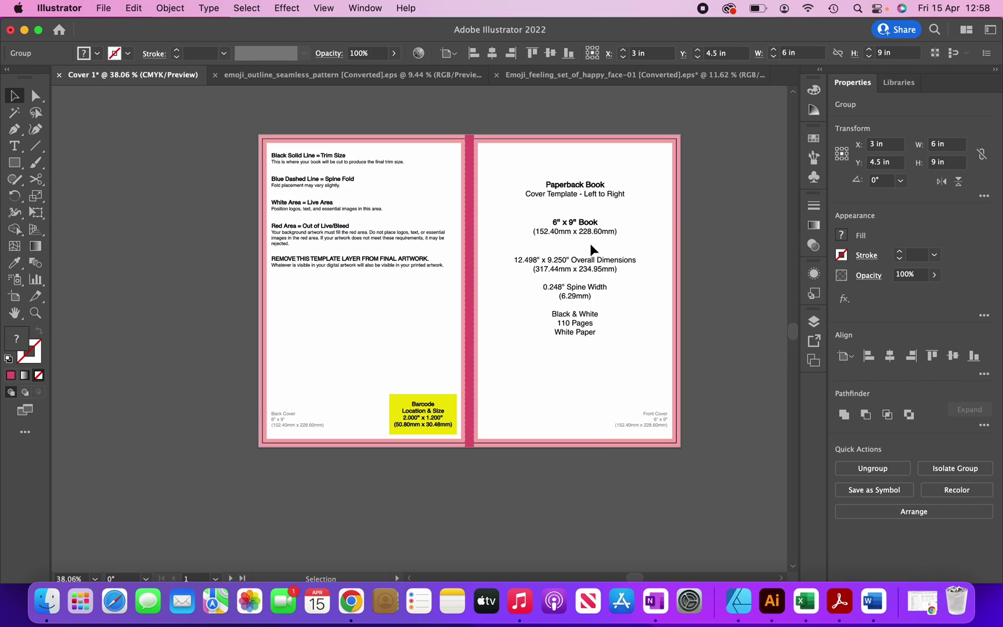
click(591, 245)
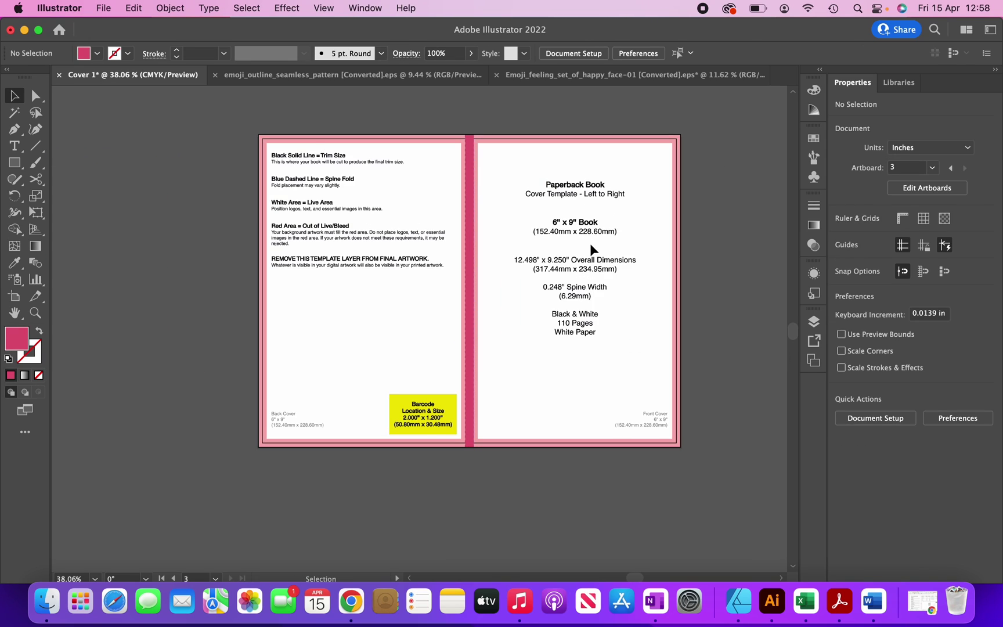
key(super+shift+v)
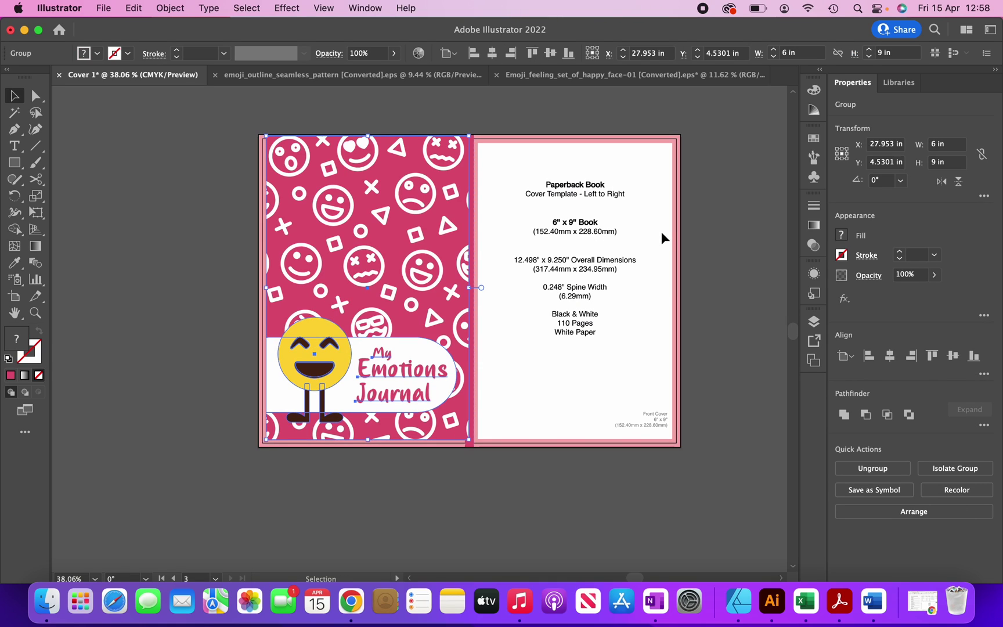
Step: Align the front cover art to the template's right and top edges and stretch it toward the spine
click(911, 357)
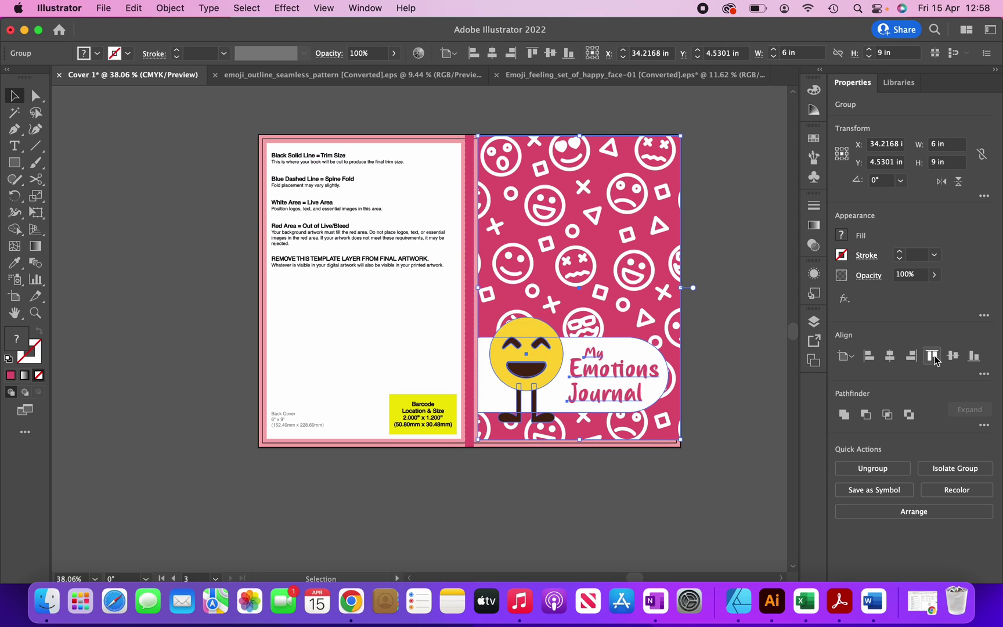
click(932, 355)
scroll(470, 445, up, 5)
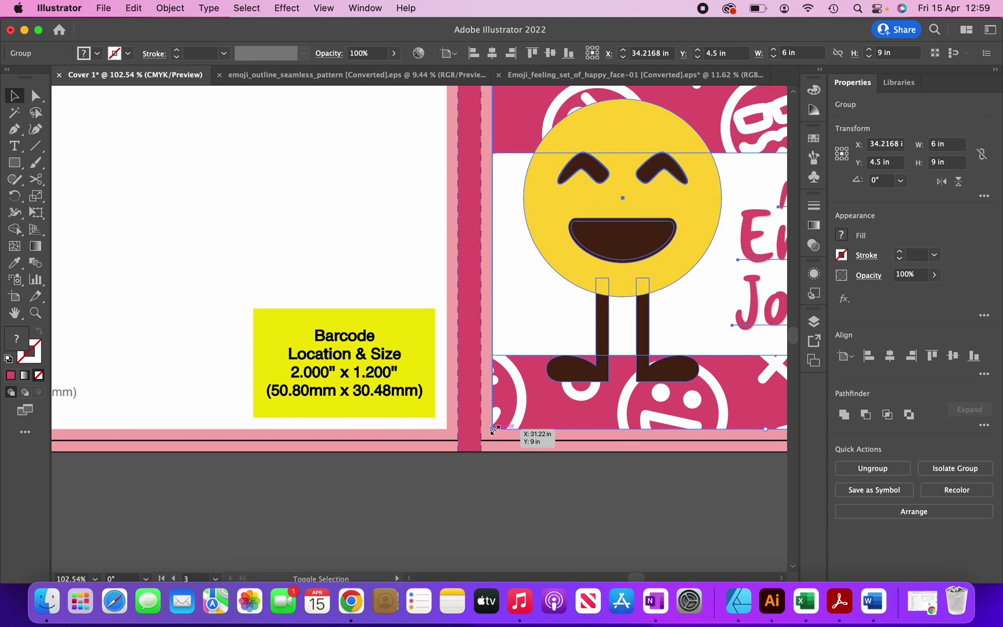
drag(493, 430, 467, 472)
Step: Fill the pink spine rectangle with the emoji face's yellow using the Eyedropper
click(468, 471)
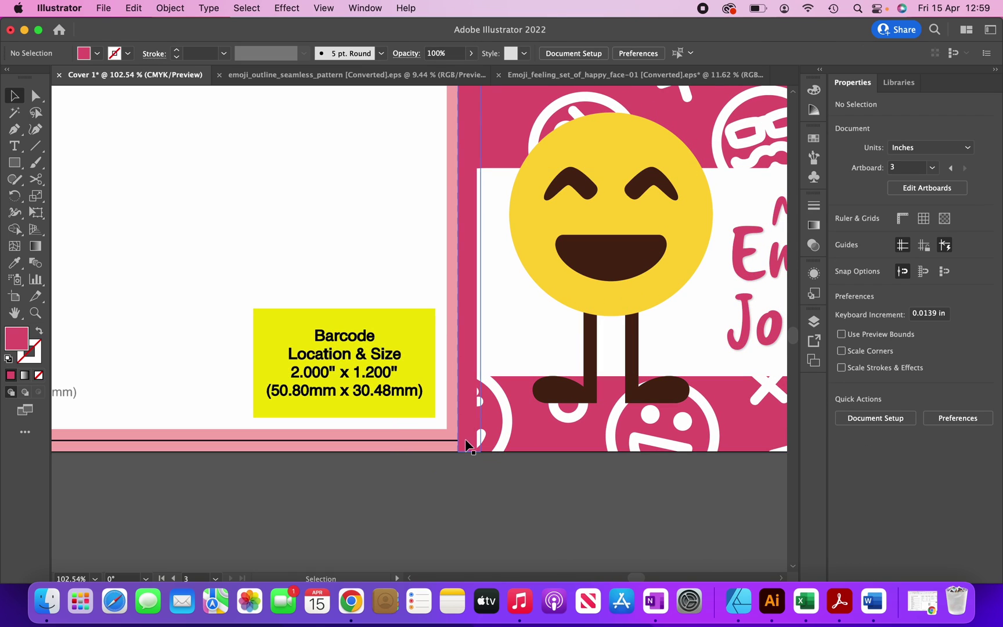
click(465, 447)
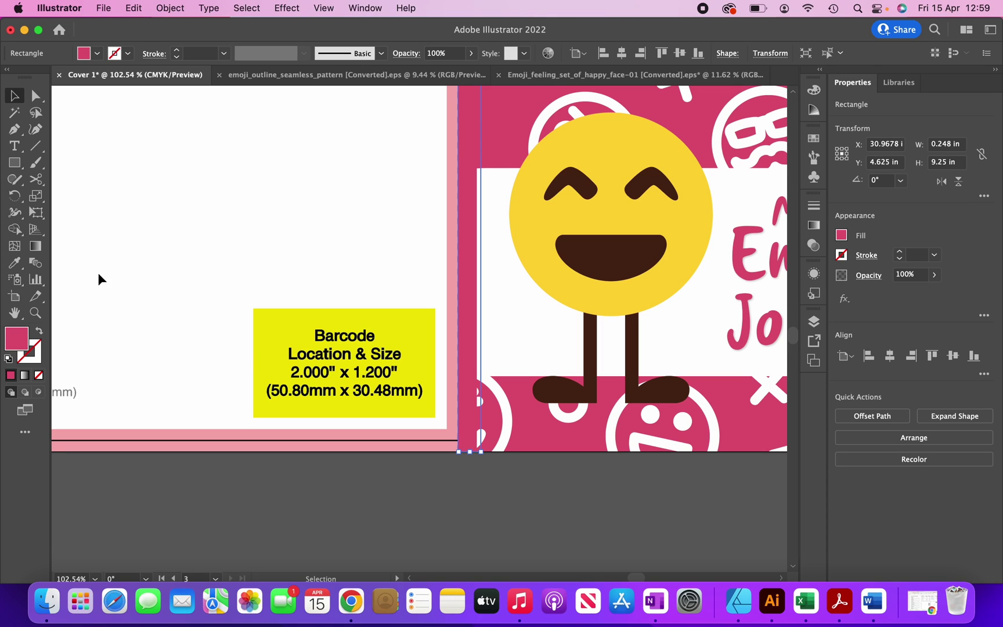
click(14, 263)
click(544, 218)
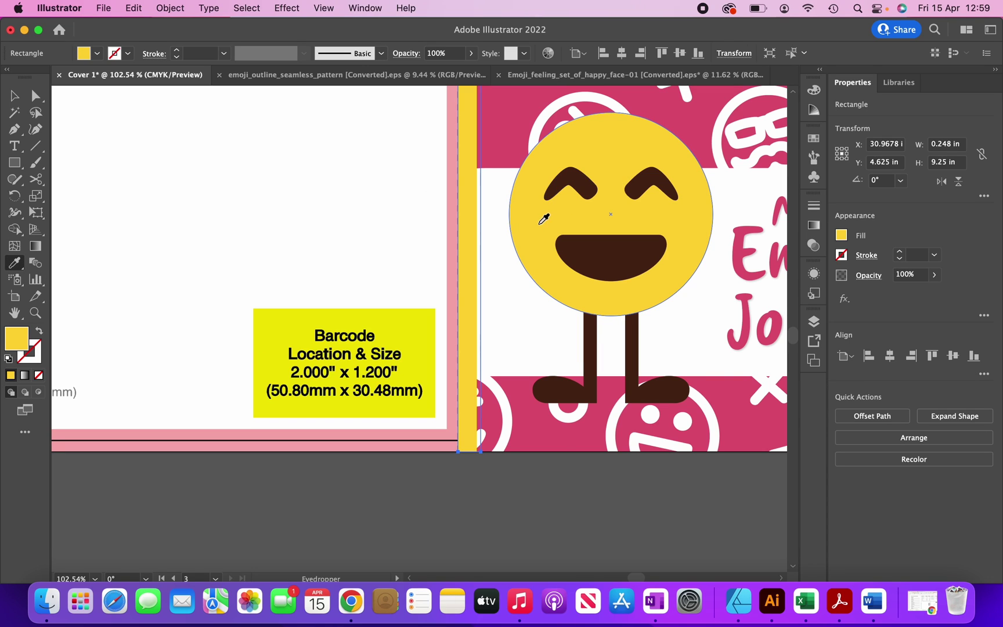
Step: Fit the whole cover in view and select the plain emoji pattern artwork
key(v)
key(super+0)
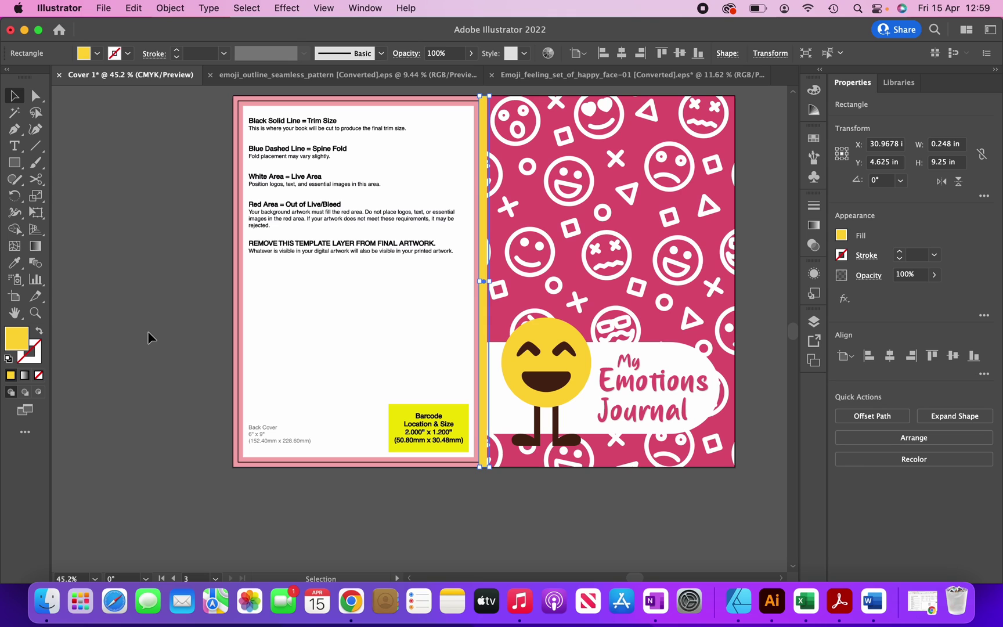
scroll(148, 331, down, 3)
scroll(148, 331, left, 5)
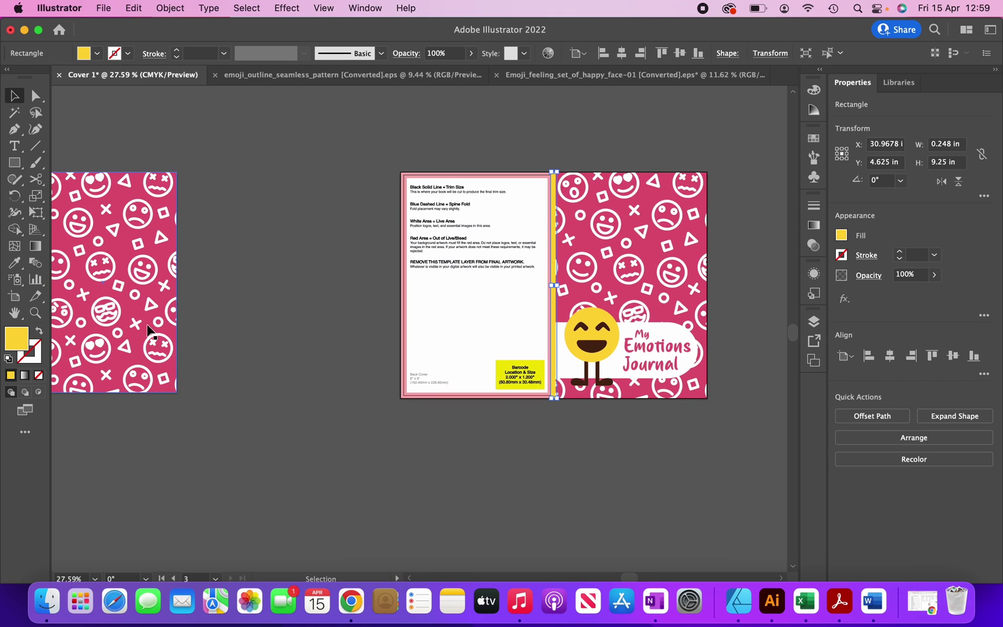
scroll(150, 332, left, 2)
click(150, 332)
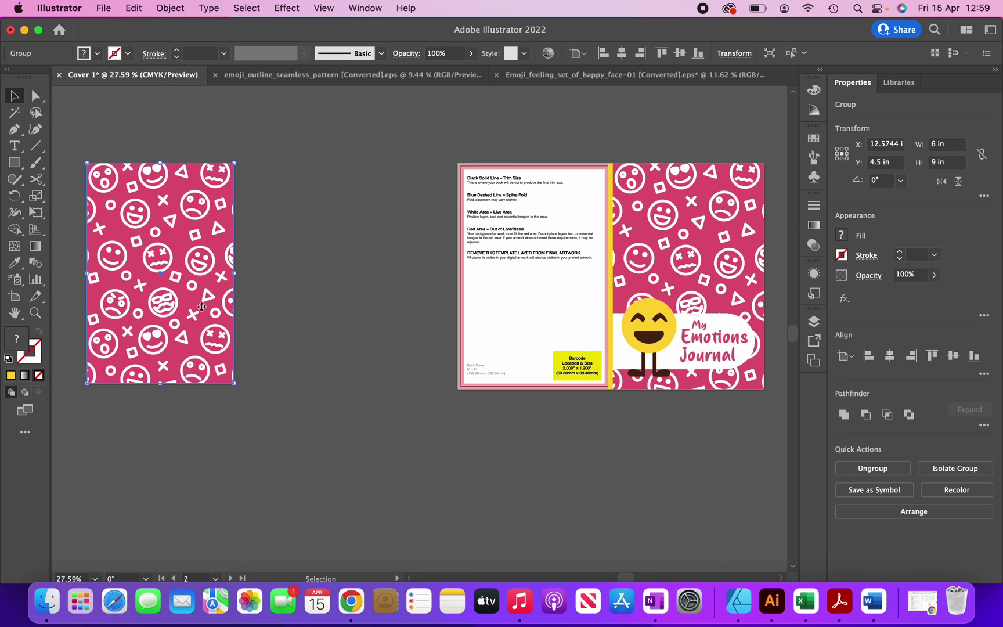
Step: Paste the emoji pattern onto the template, align it left and top, and stretch its corner to the spine
click(532, 266)
scroll(533, 266, up, 3)
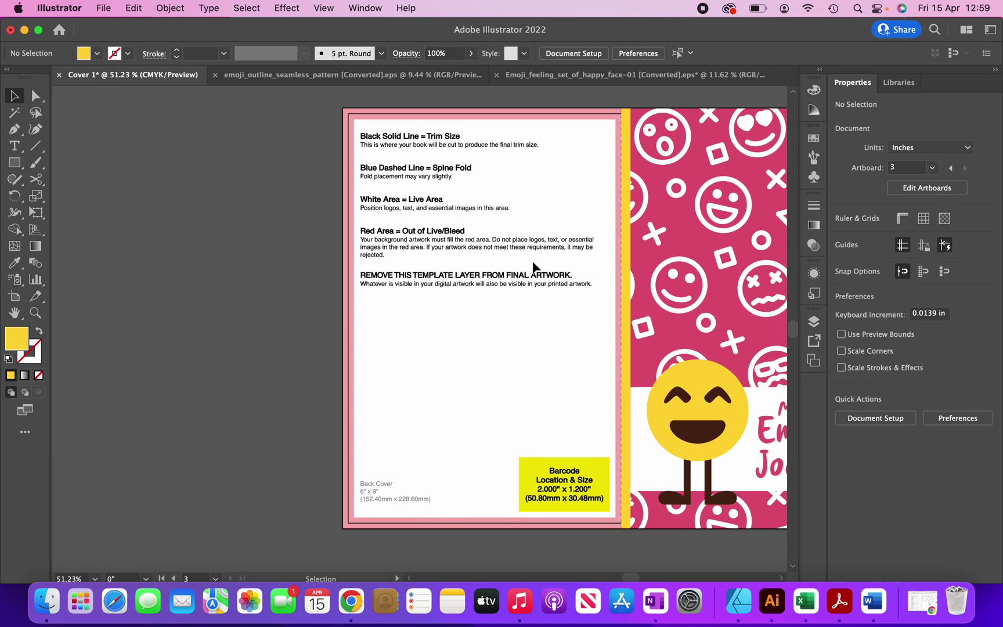
key(cmd+v)
scroll(533, 266, down, 1)
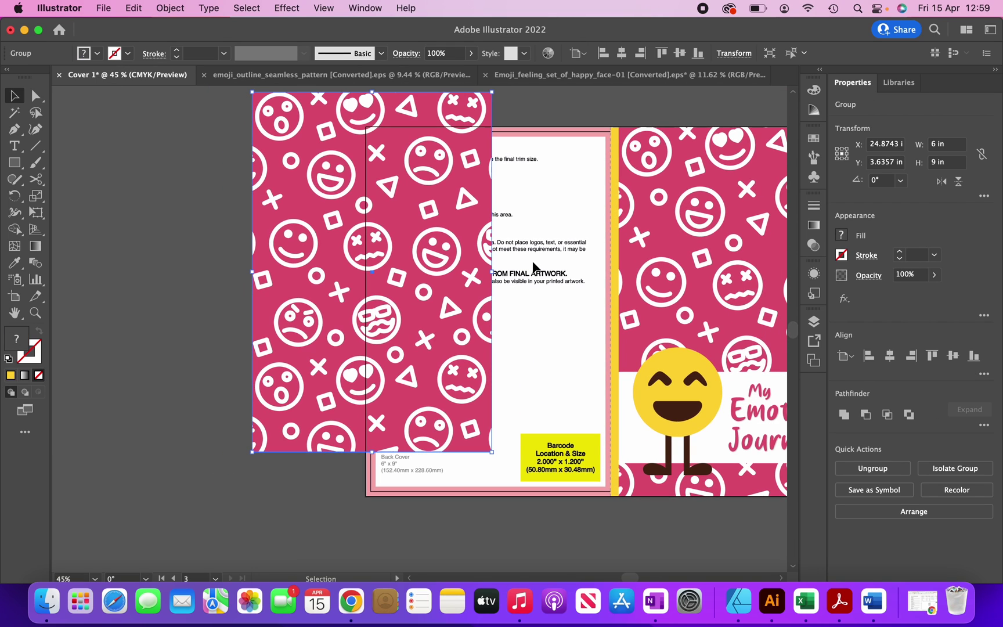
click(868, 356)
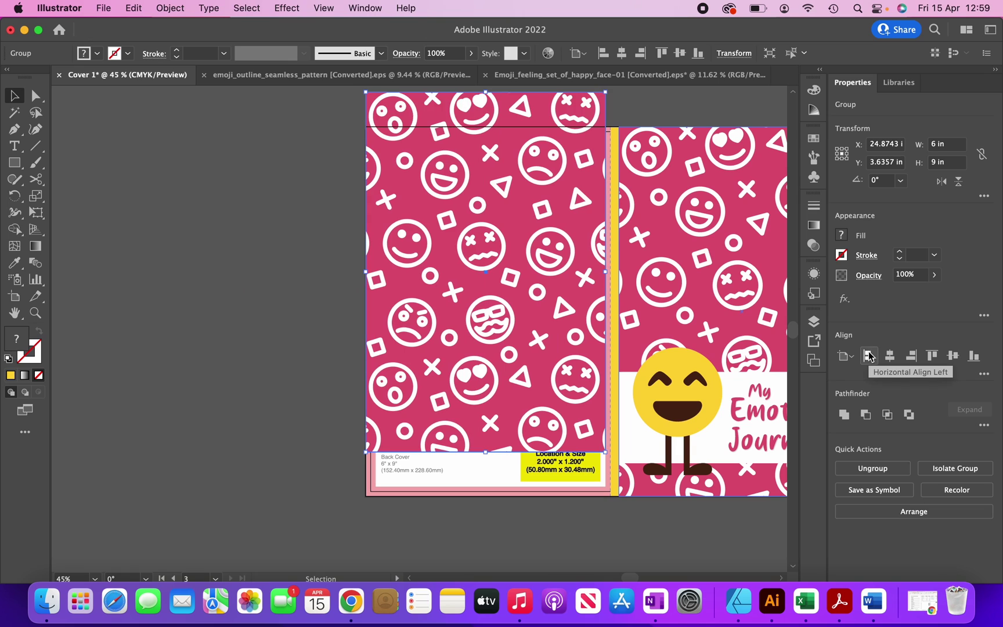
click(931, 355)
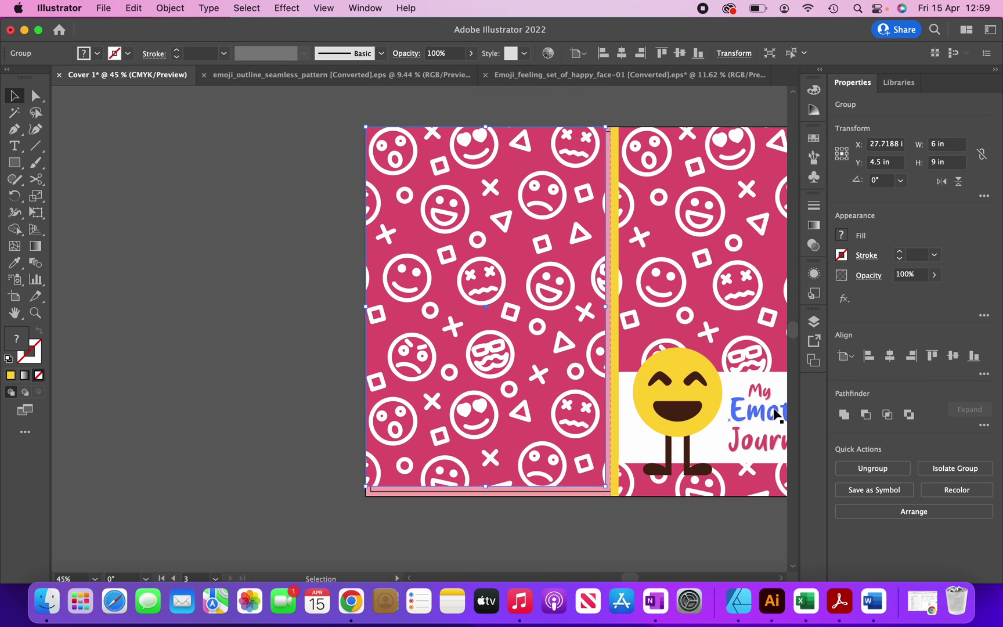
scroll(620, 502, up, 3)
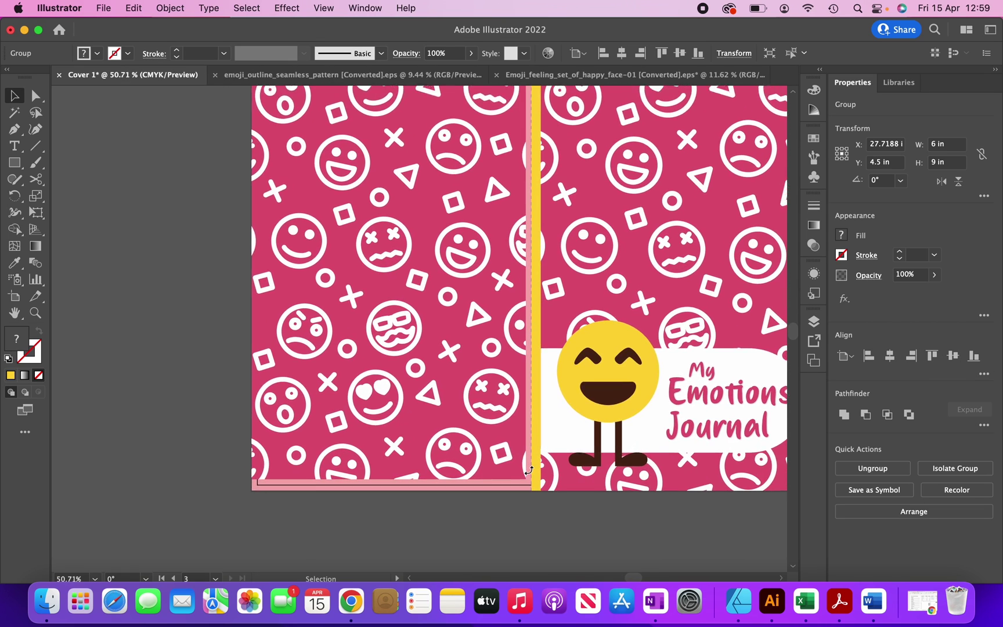
drag(527, 478, 540, 494)
Step: Bring the yellow spine strip to the front, above the emoji pattern, and fit the cover in view
click(537, 516)
scroll(539, 463, up, 3)
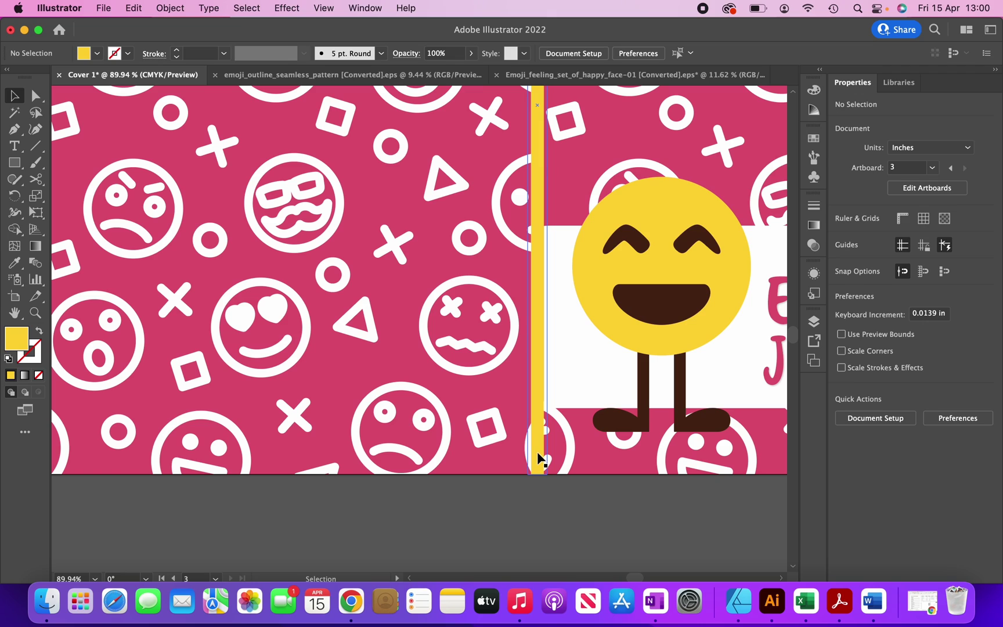
click(536, 451)
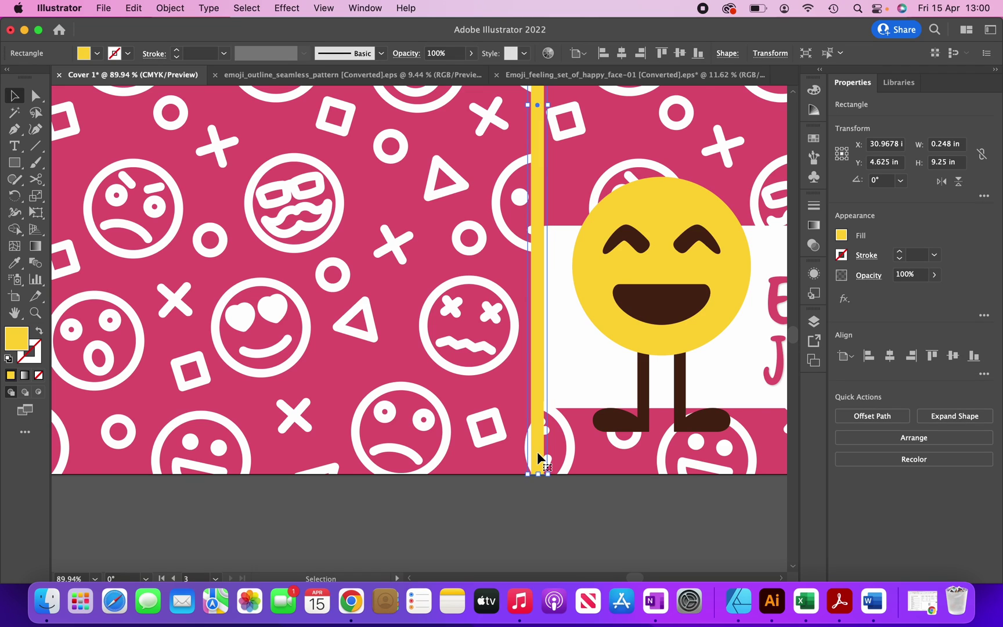
right_click(536, 427)
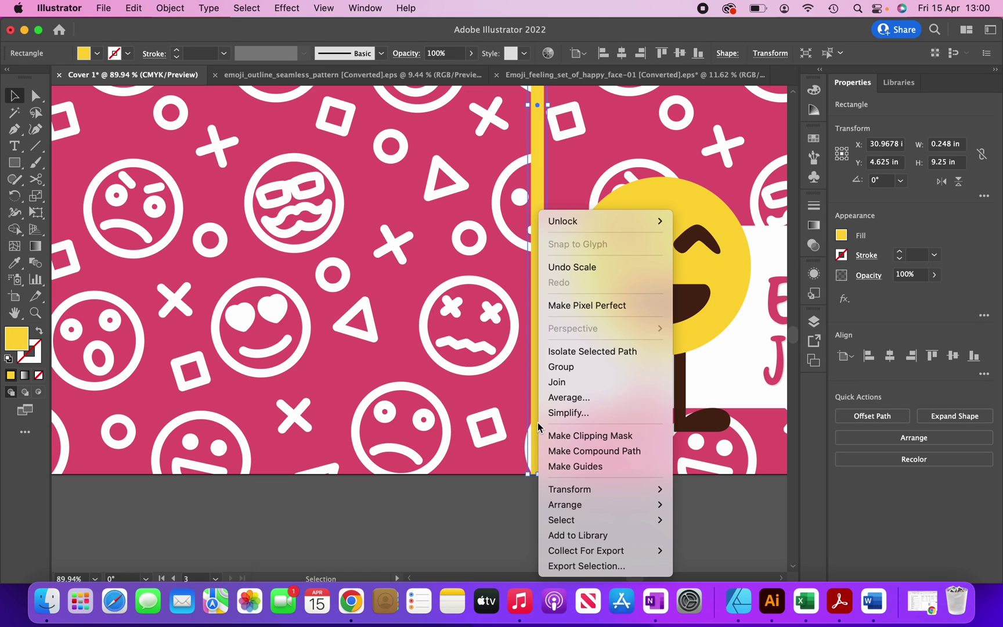
mouse_move(594, 508)
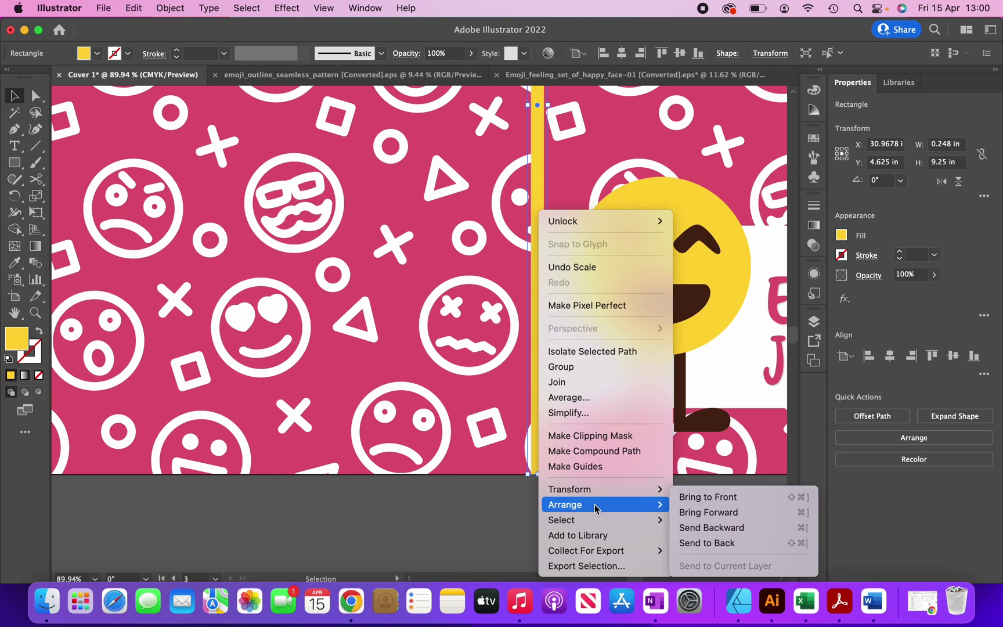
click(733, 497)
key(cmd+0)
click(107, 216)
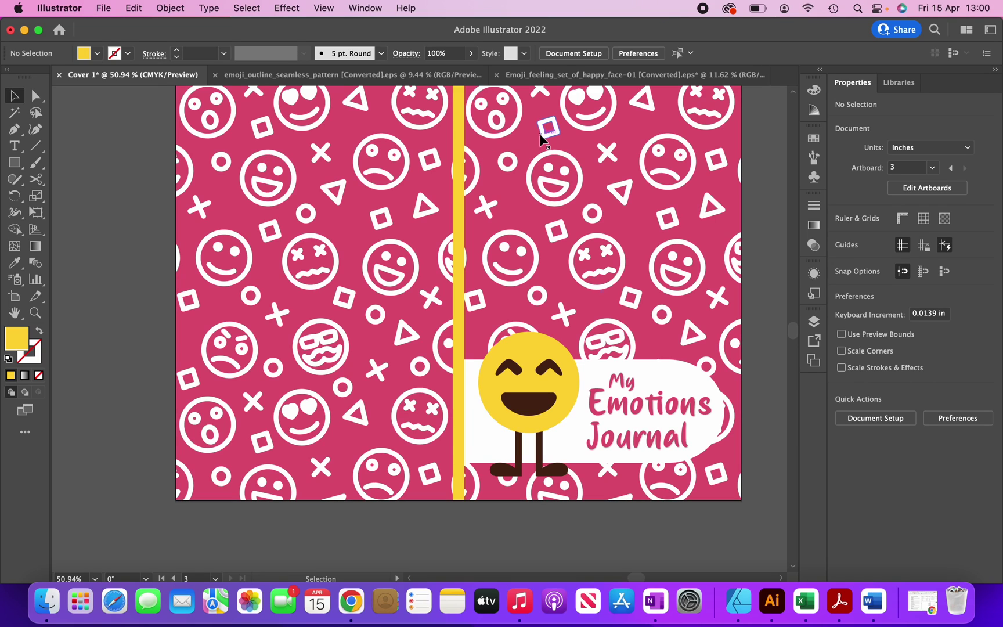
Step: Select all the cover artwork, nudge it into place, and set its opacity to 50%
click(557, 160)
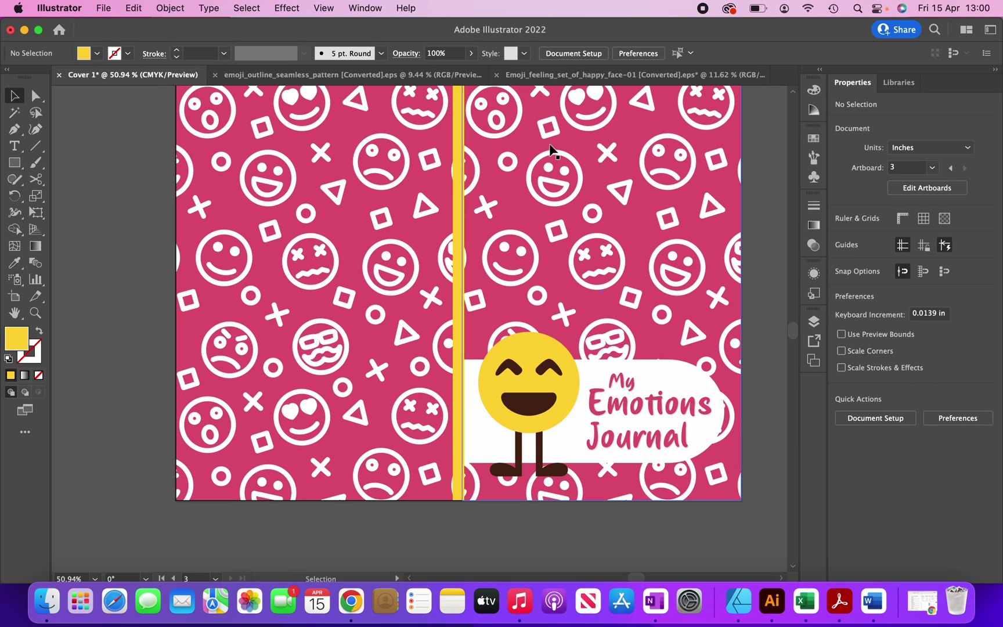
shift+click(325, 183)
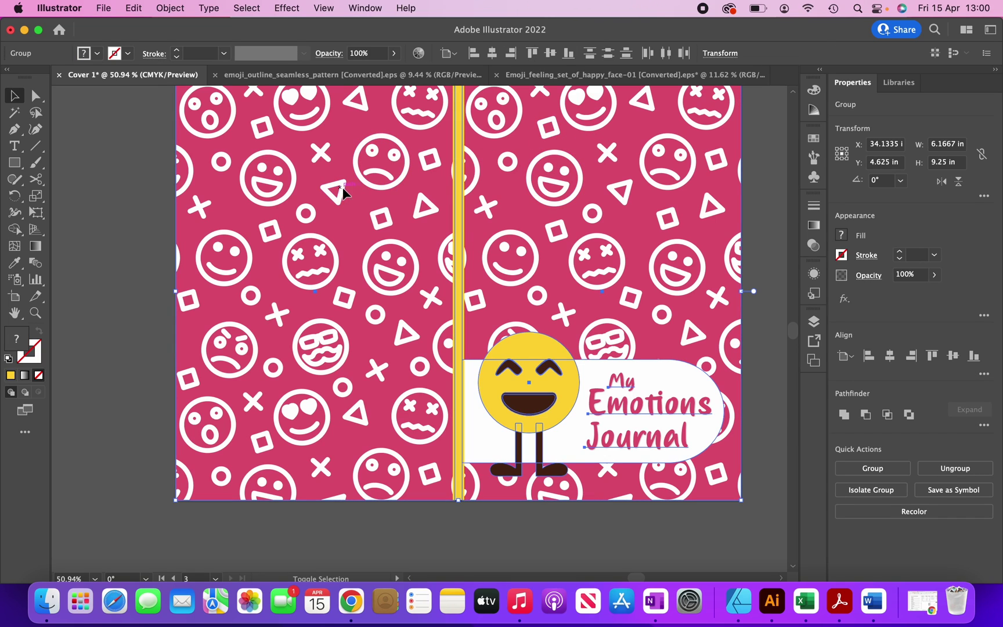
click(460, 176)
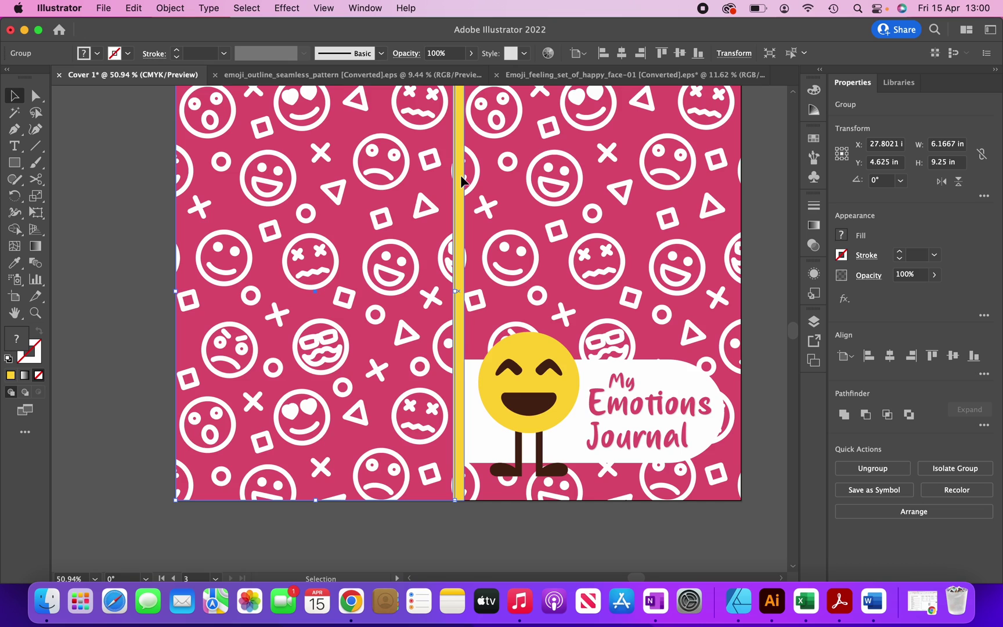
scroll(459, 174, down, 5)
shift+click(537, 237)
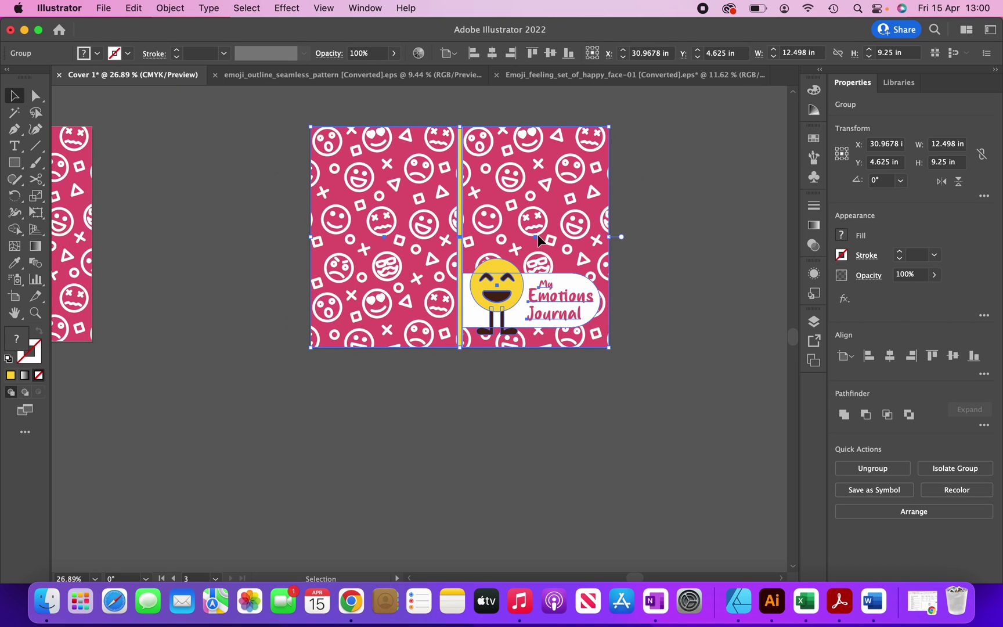
mouse_move(538, 234)
mouse_down()
mouse_move(426, 273)
mouse_move(519, 232)
mouse_up()
scroll(519, 232, up, 2)
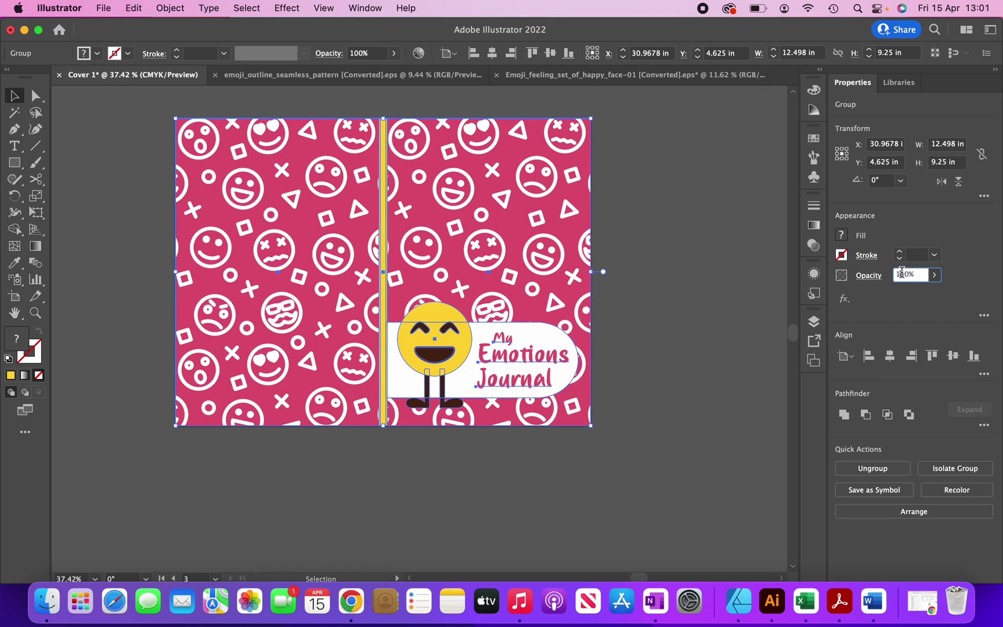
click(901, 274)
text(50)
key(Return)
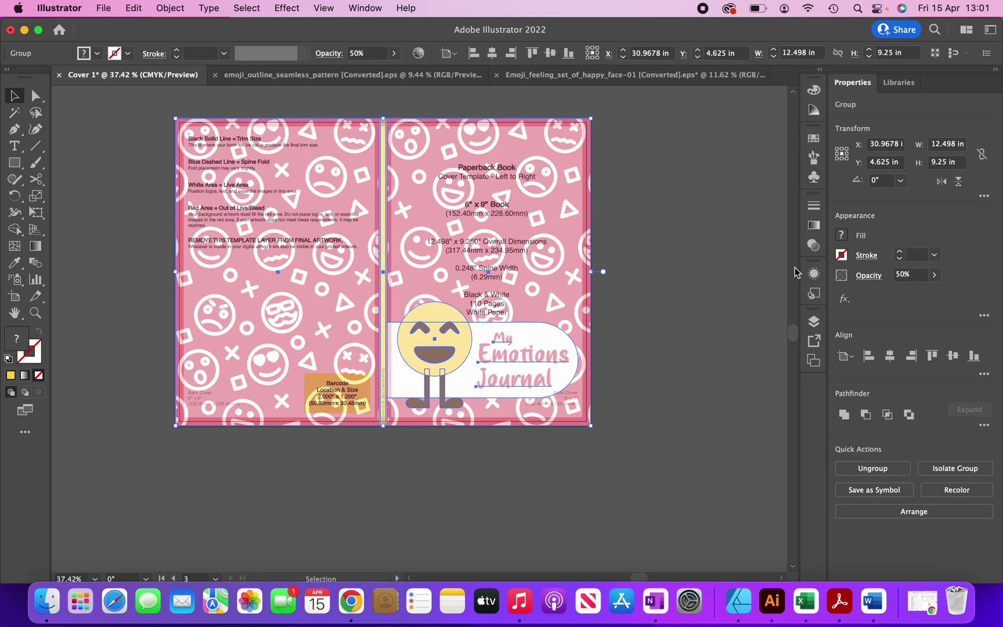
Step: Raise the cover artwork group's opacity to 100% so it hides the template text
click(676, 231)
scroll(361, 203, up, 2)
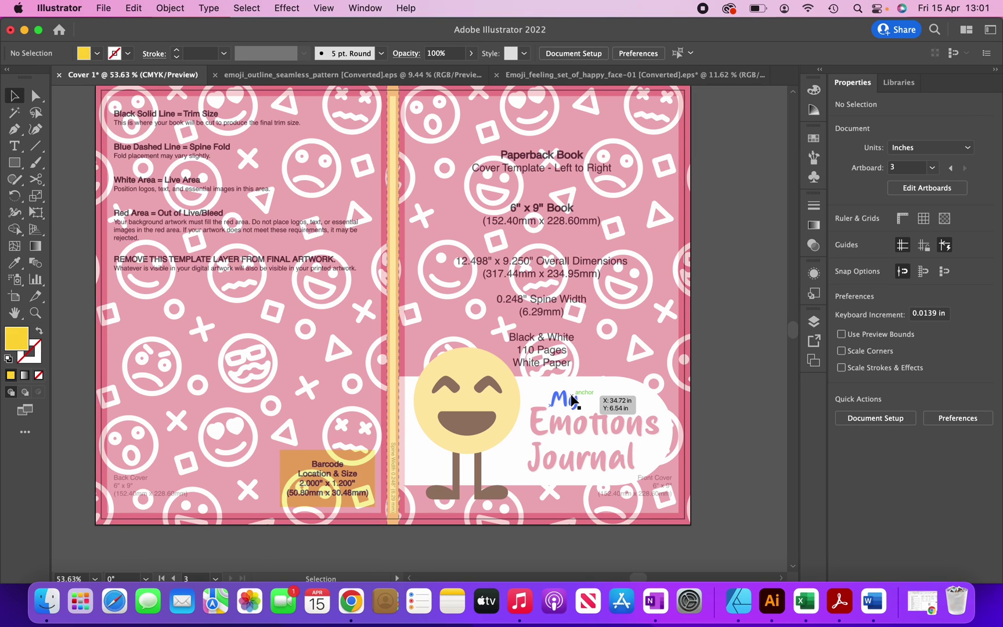
scroll(683, 267, right, 1)
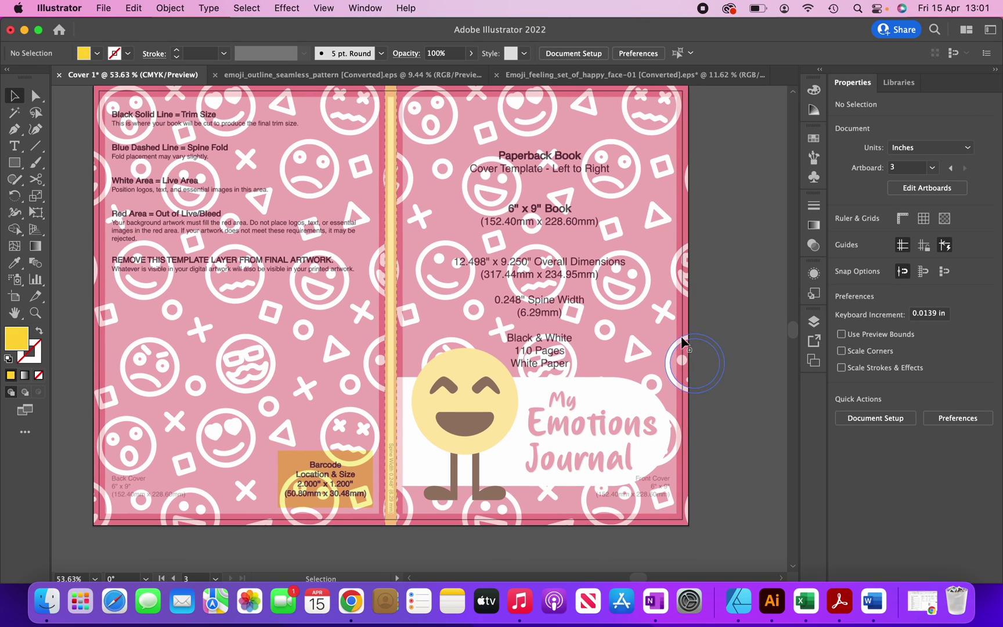
click(683, 453)
click(900, 276)
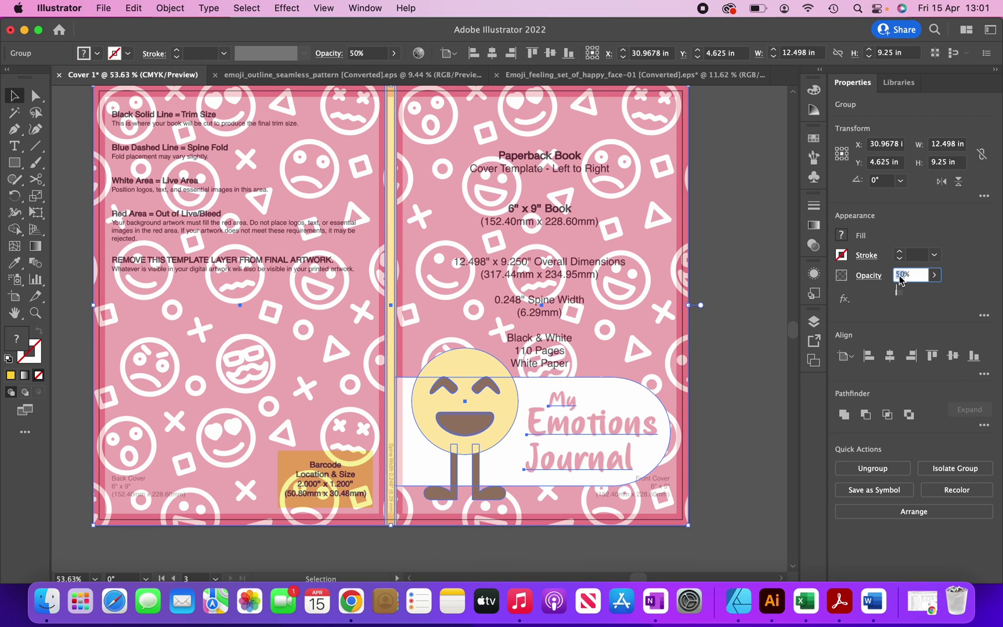
text(100%)
key(Return)
click(733, 226)
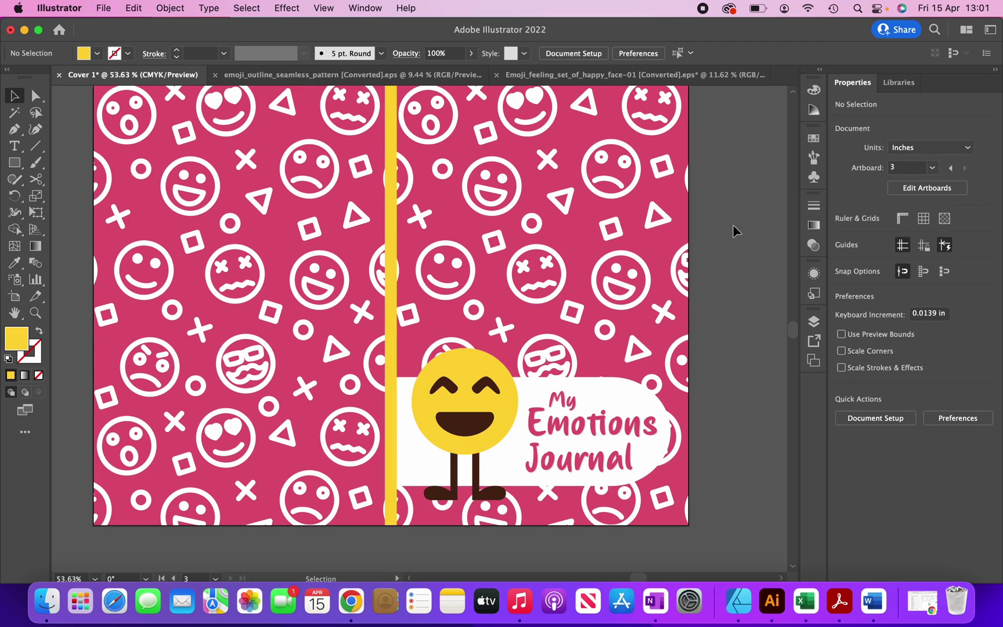
scroll(733, 226, down, 3)
scroll(733, 226, right, 3)
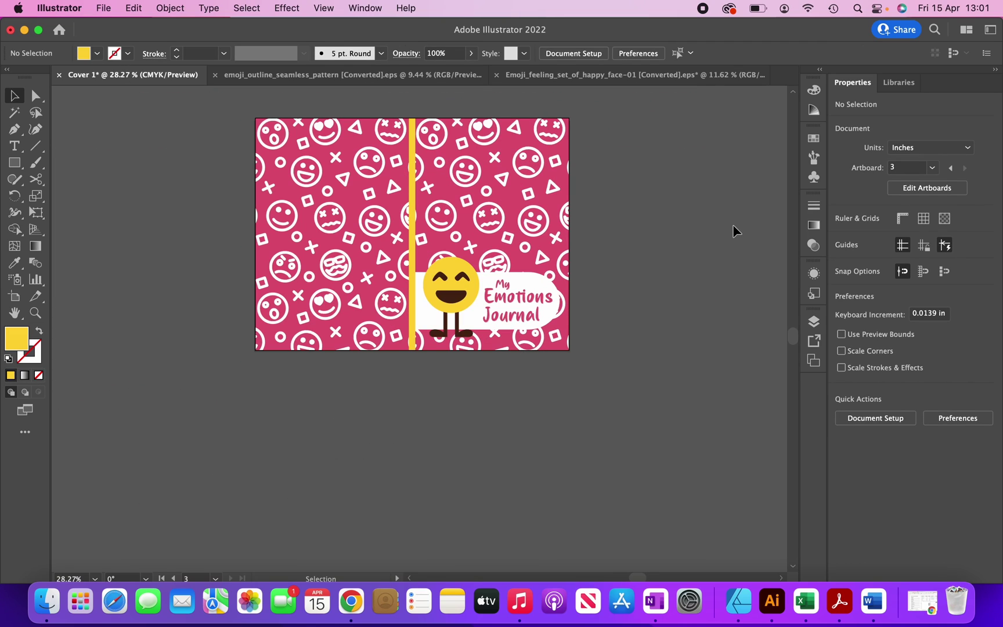
click(813, 324)
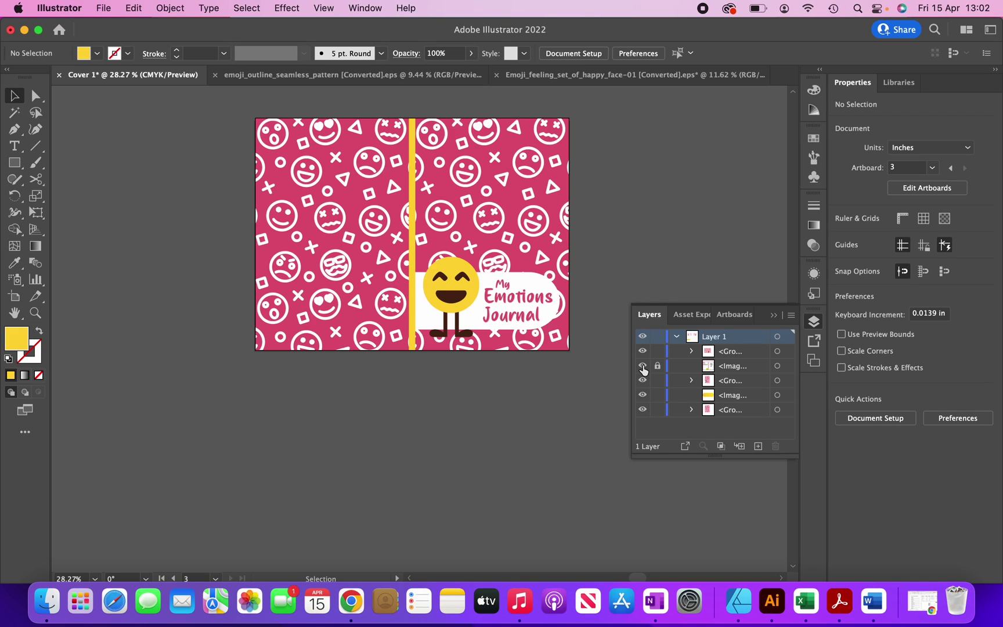
click(773, 314)
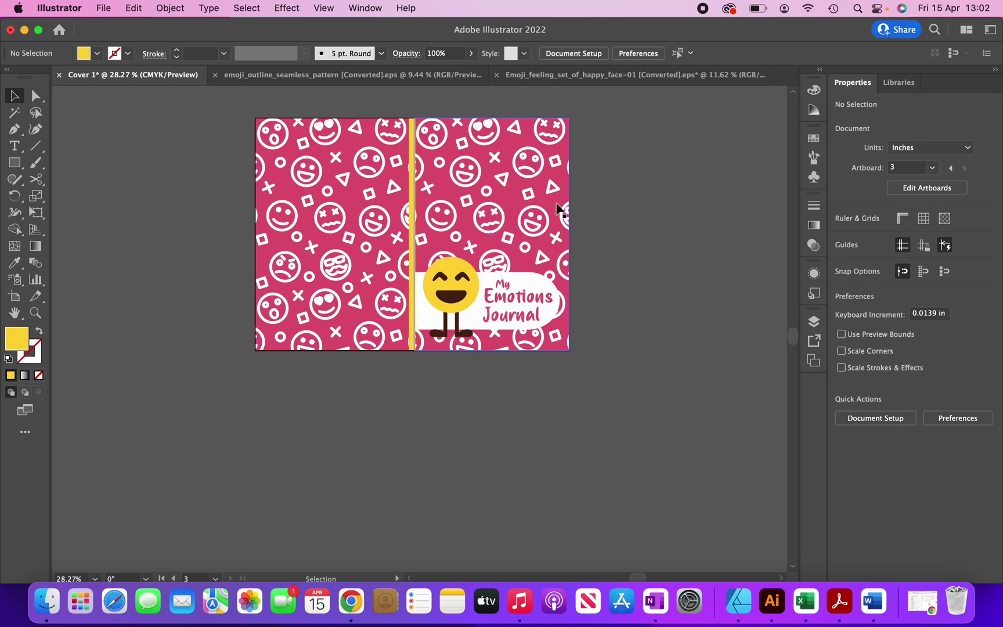
drag(556, 208, 471, 258)
key(cmd+z)
click(692, 221)
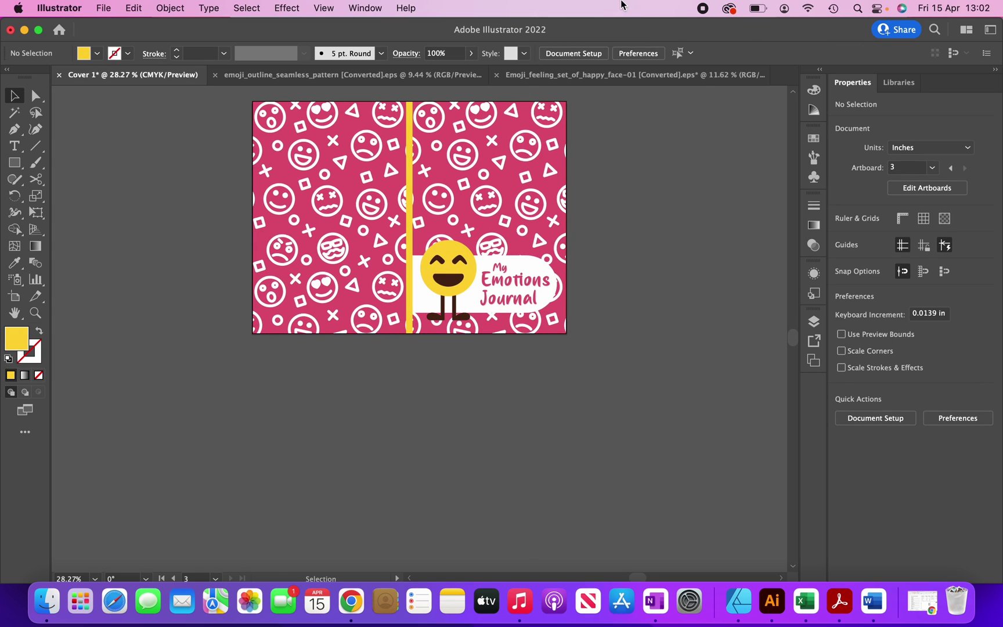
Step: Copy the 12.498 × 9.25 in cover artboard with its artwork below the original, then select the copy
click(584, 53)
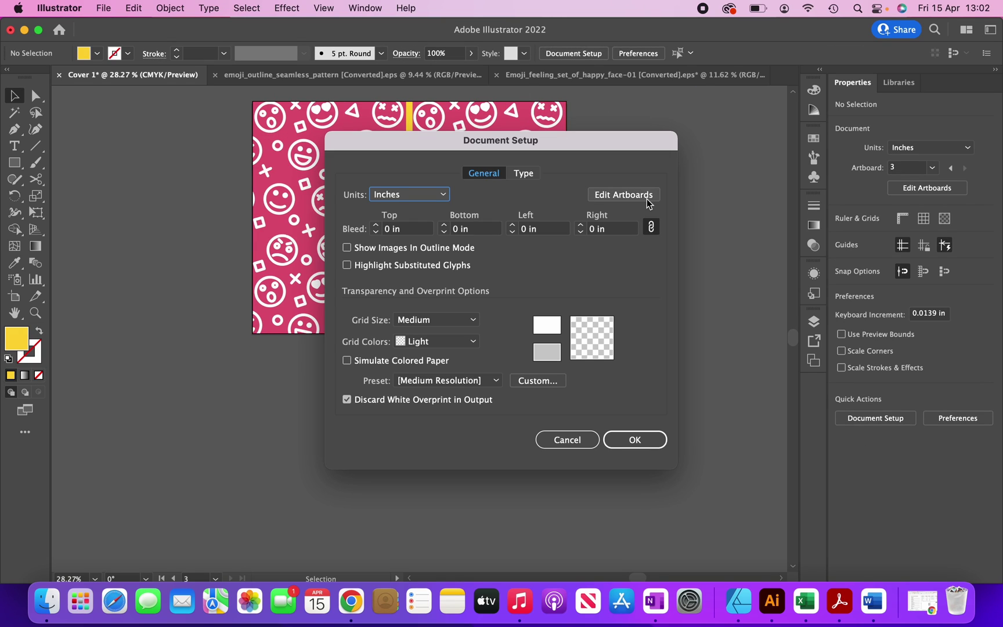
click(646, 199)
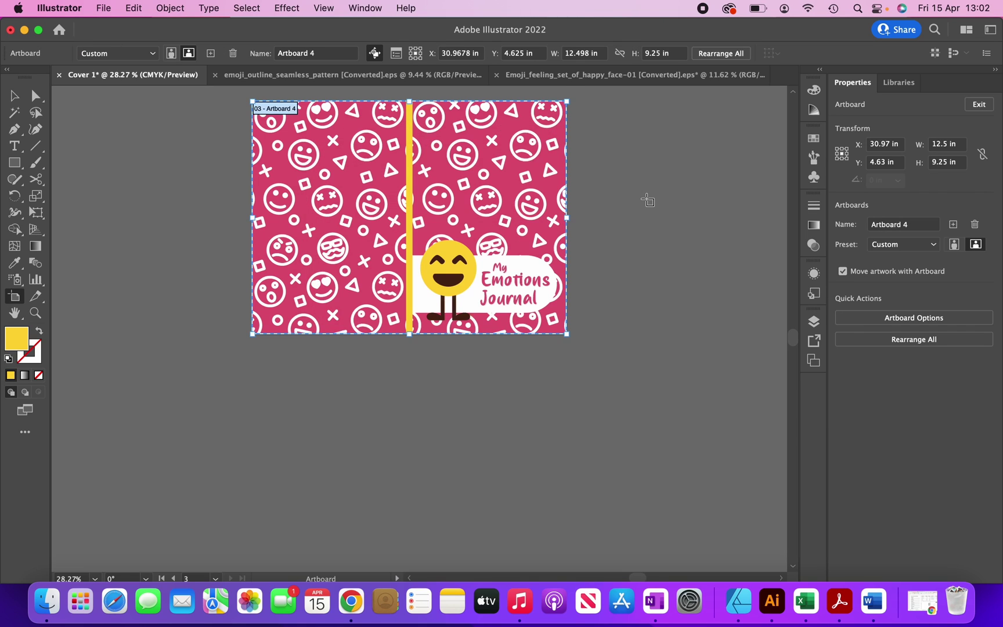
scroll(474, 169, down, 3)
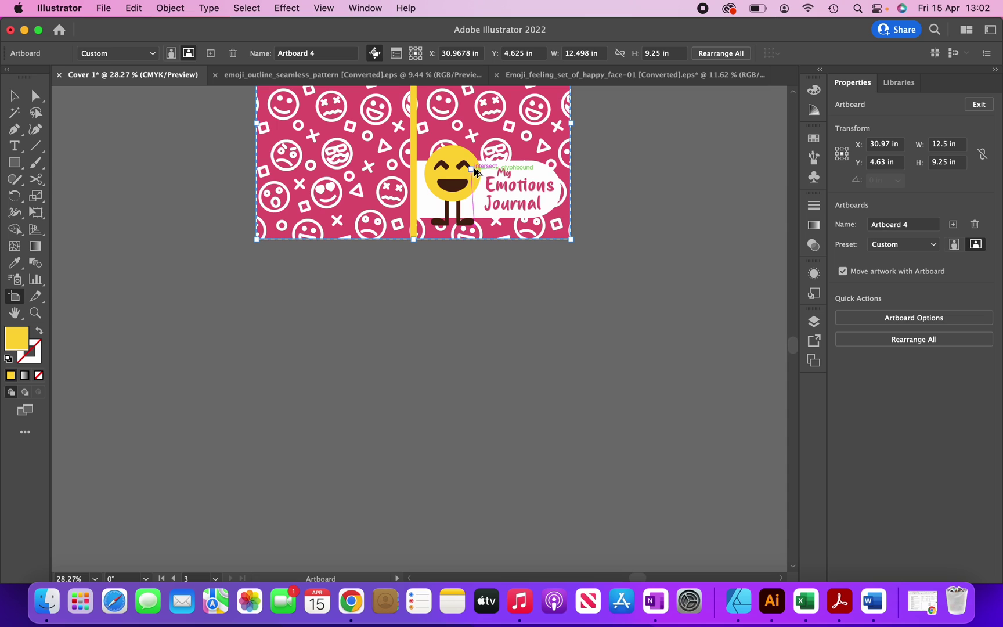
drag(473, 170, 481, 454)
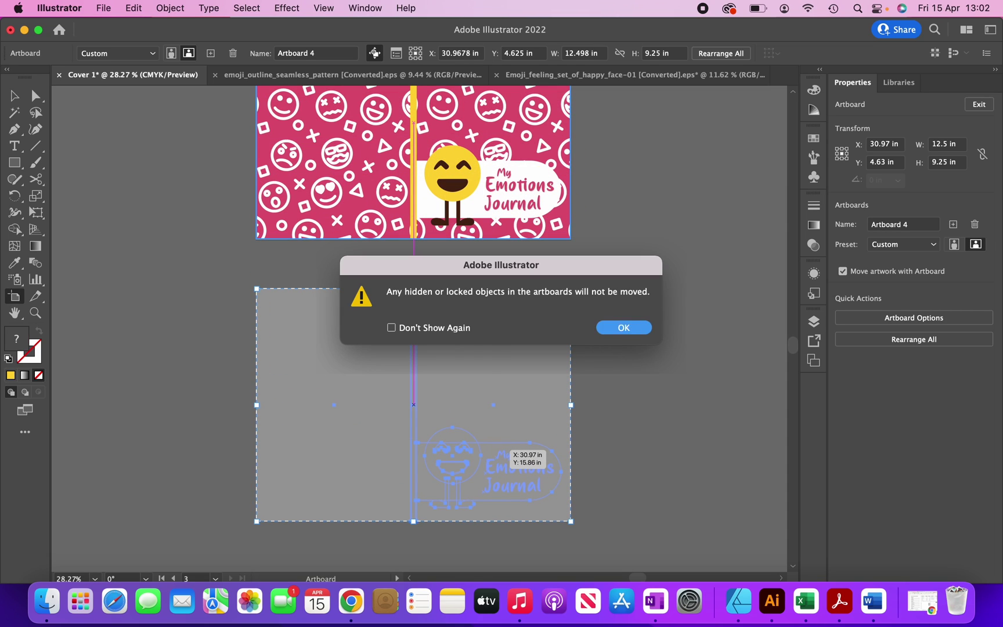
click(632, 331)
click(14, 98)
click(390, 319)
scroll(390, 319, up, 2)
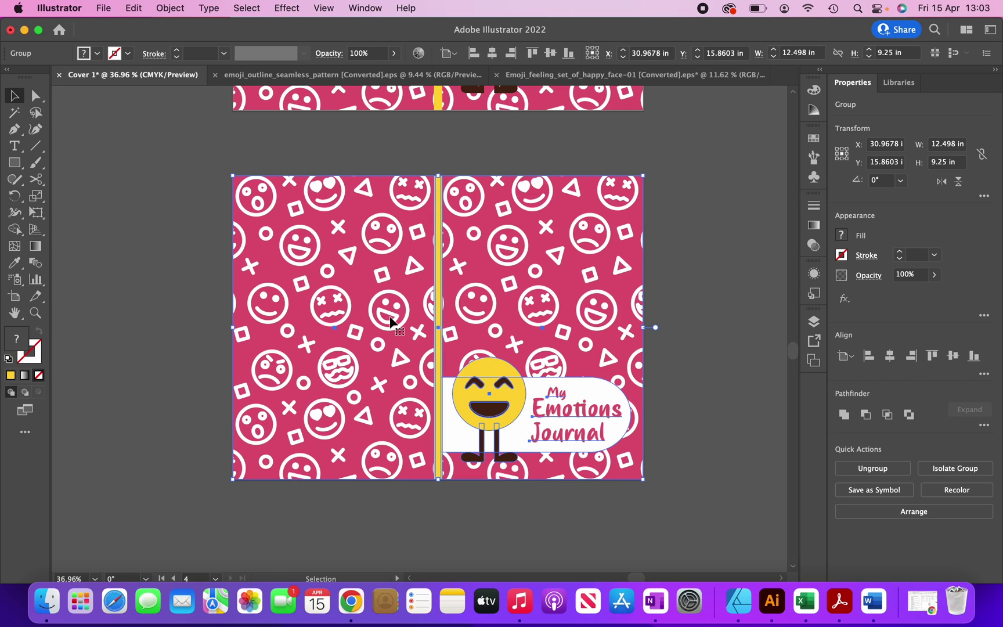
Step: Rasterize the copied cover artwork as CMYK at High (300 ppi)
click(168, 8)
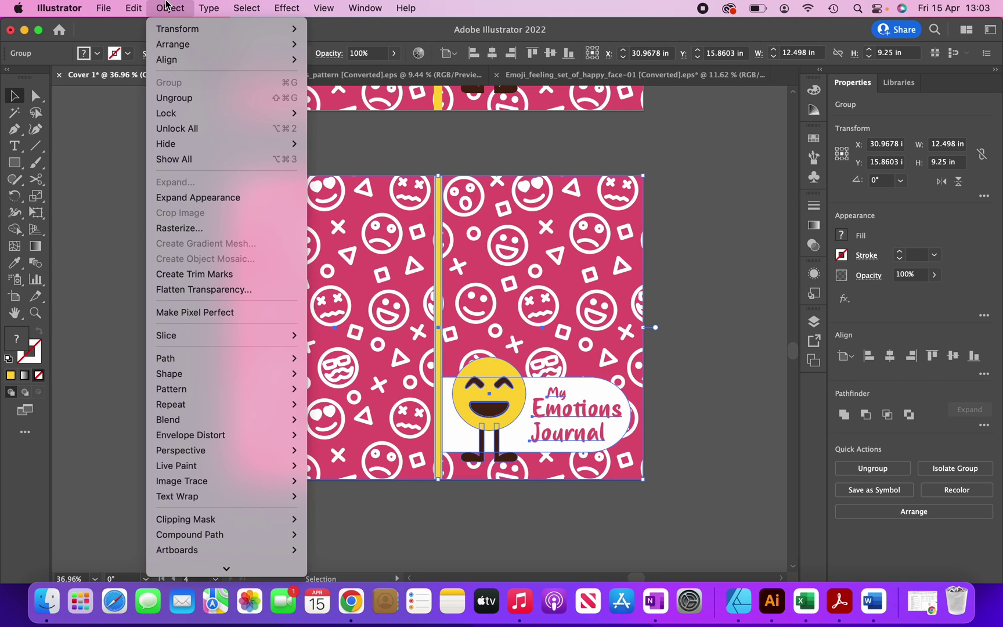
click(223, 230)
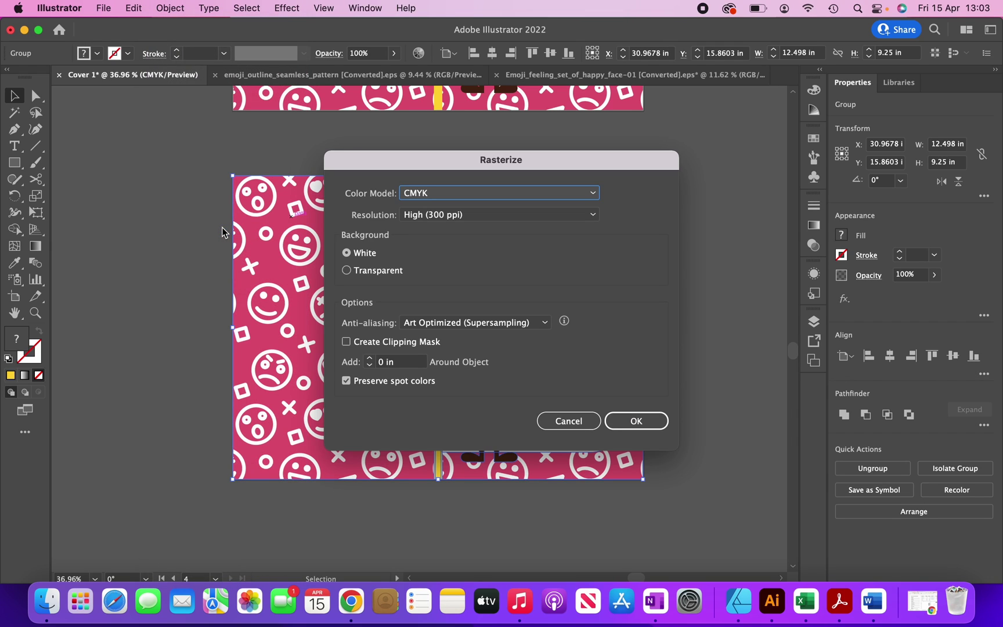
click(644, 420)
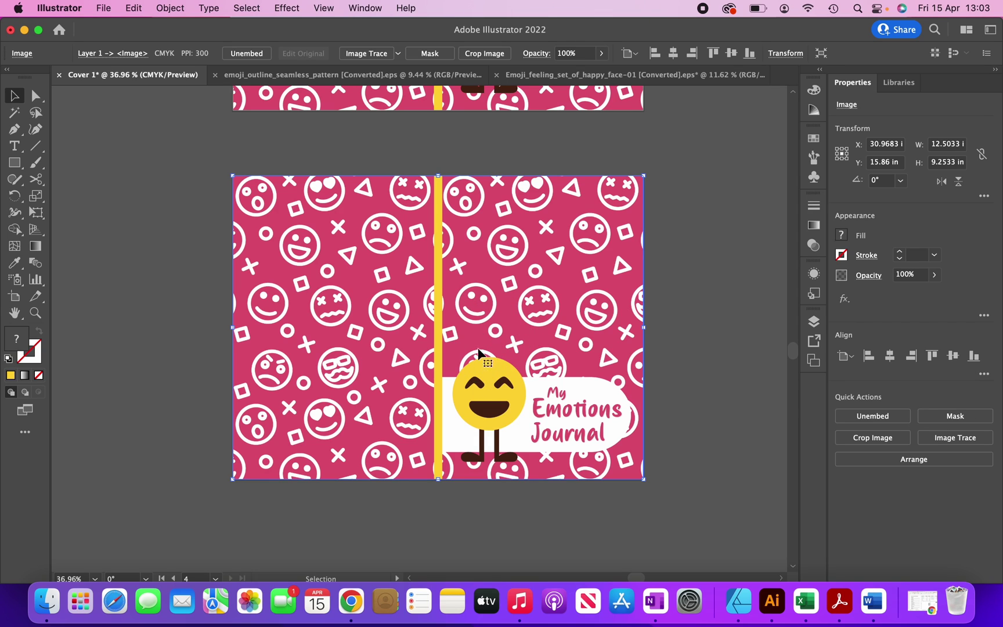
scroll(503, 368, up, 5)
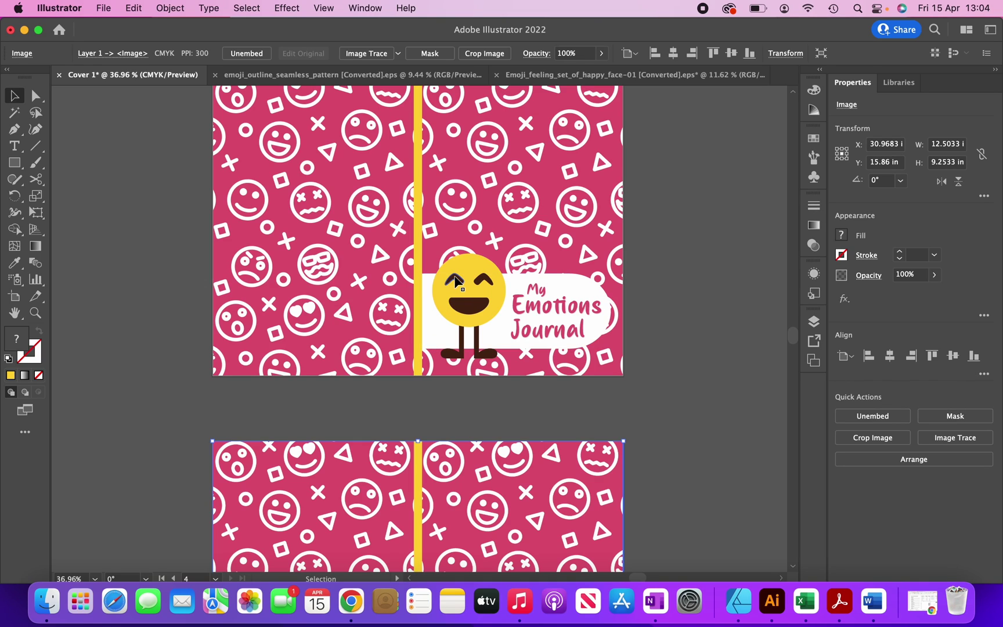
scroll(455, 281, down, 2)
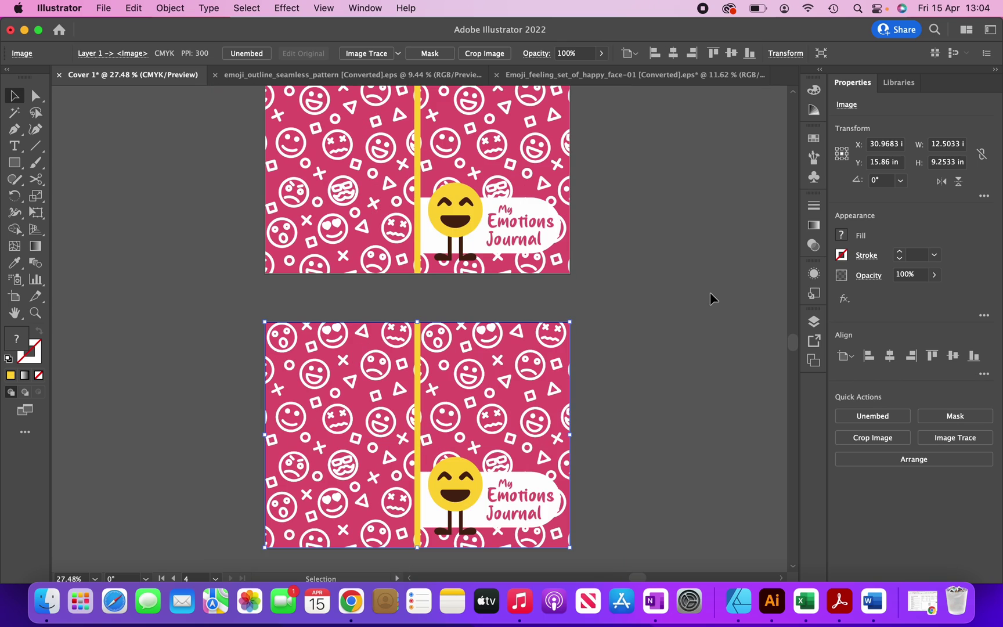
Step: Save only artboard 4 as Cover 1.pdf in Adobe PDF format
click(107, 6)
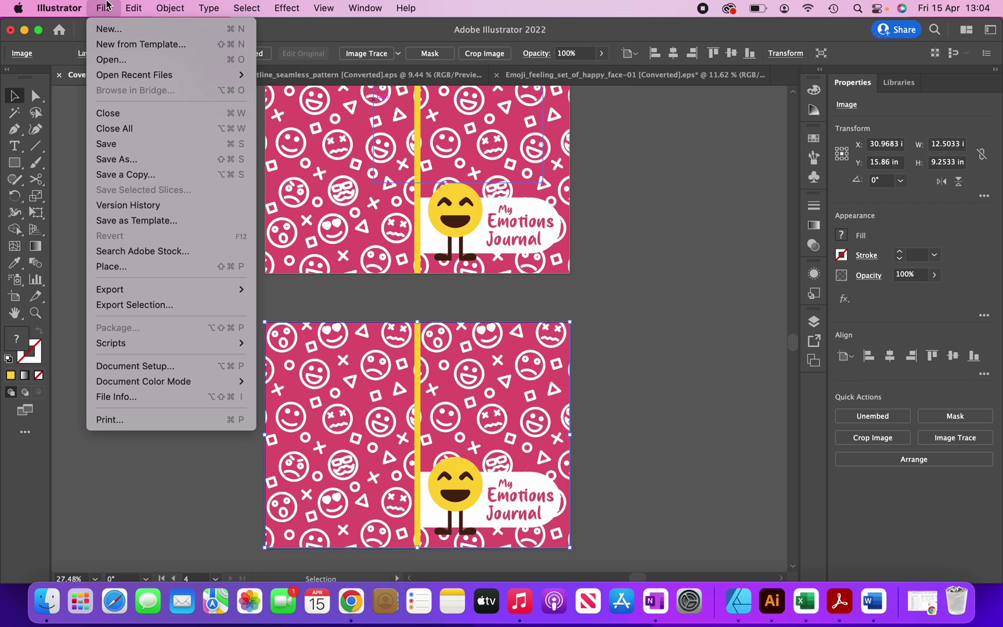
click(120, 158)
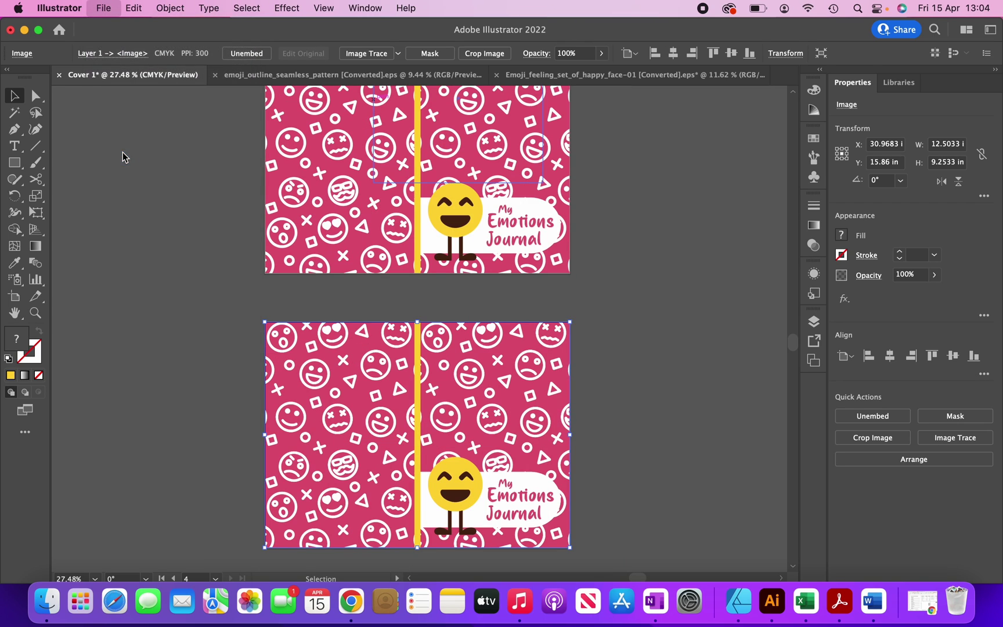
click(497, 253)
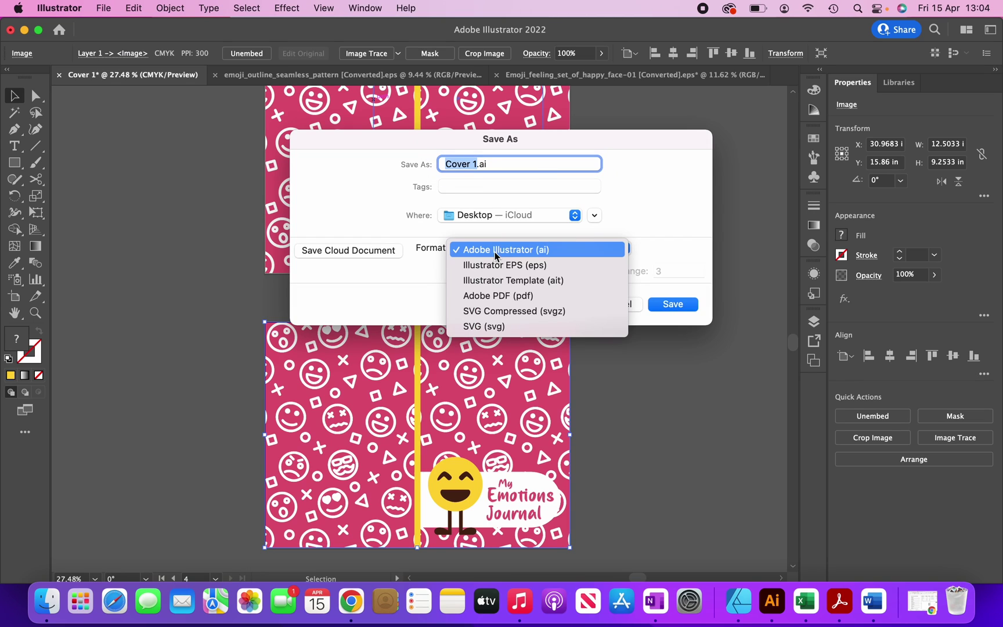
click(497, 296)
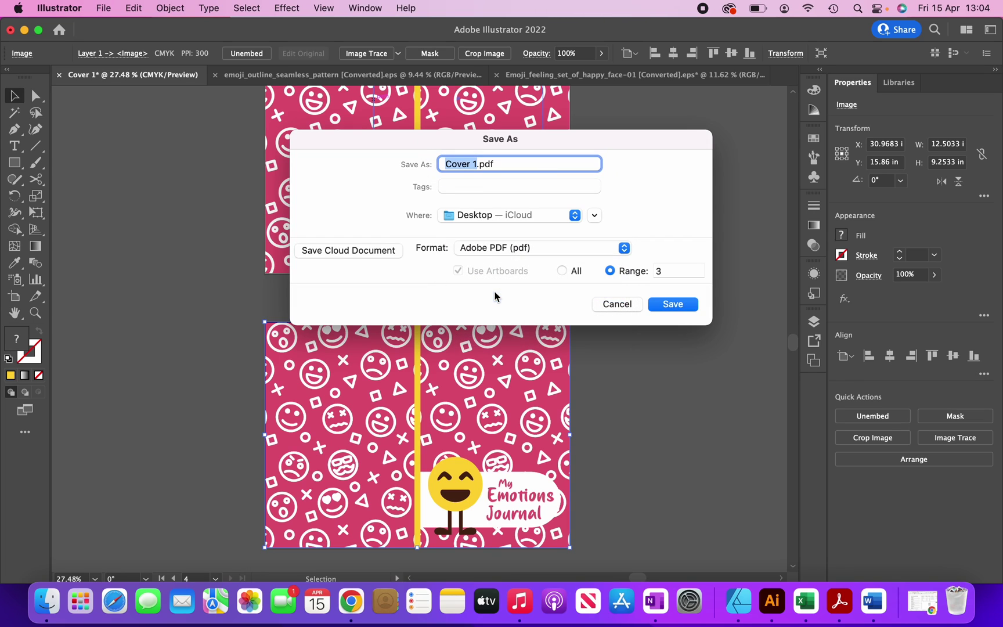
click(667, 271)
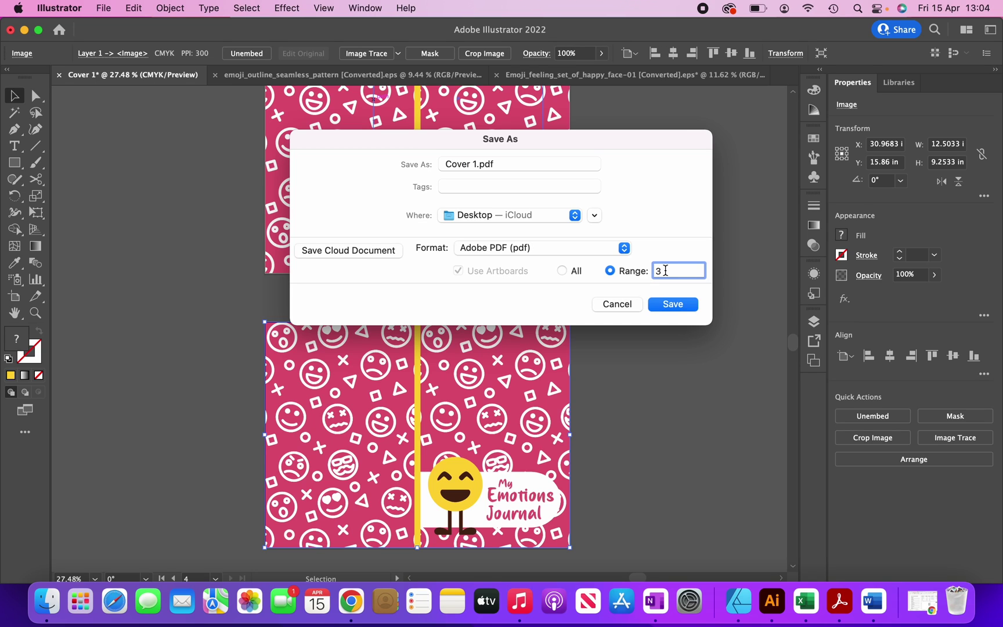
key(BackSpace)
text(4)
click(673, 304)
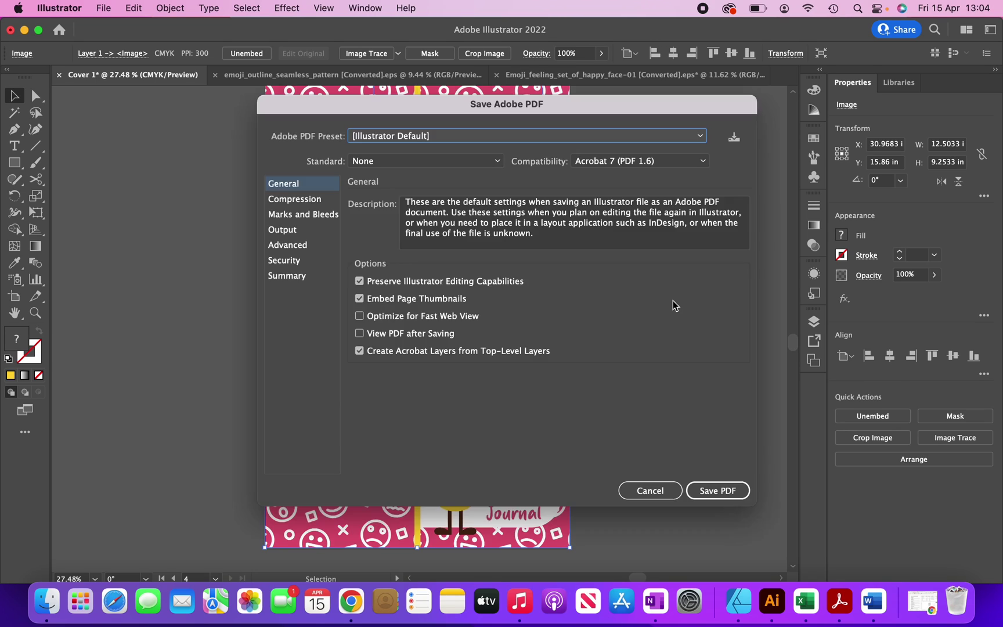
click(709, 493)
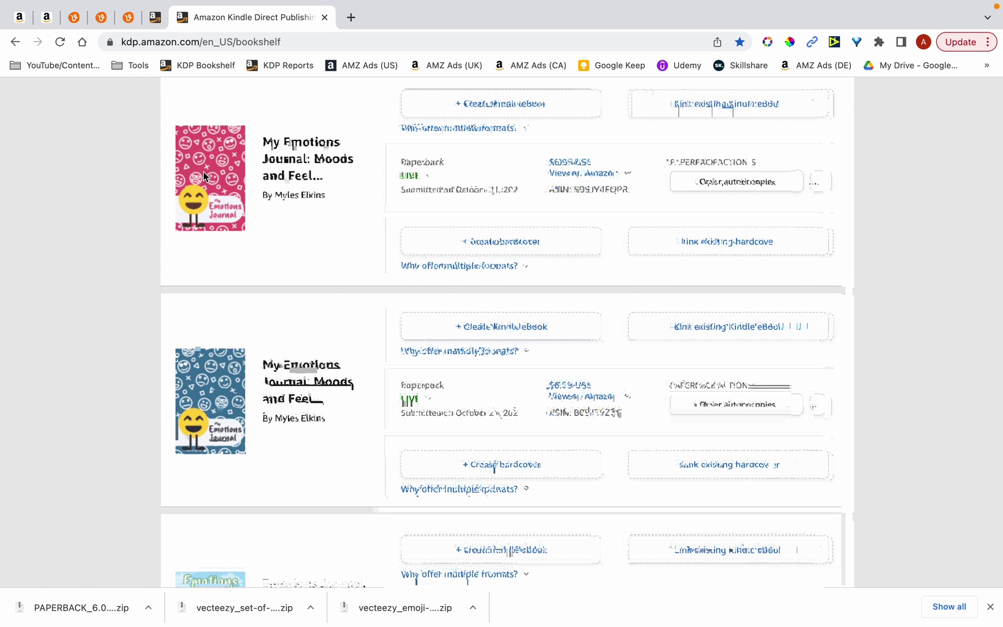
scroll(234, 426, up, 5)
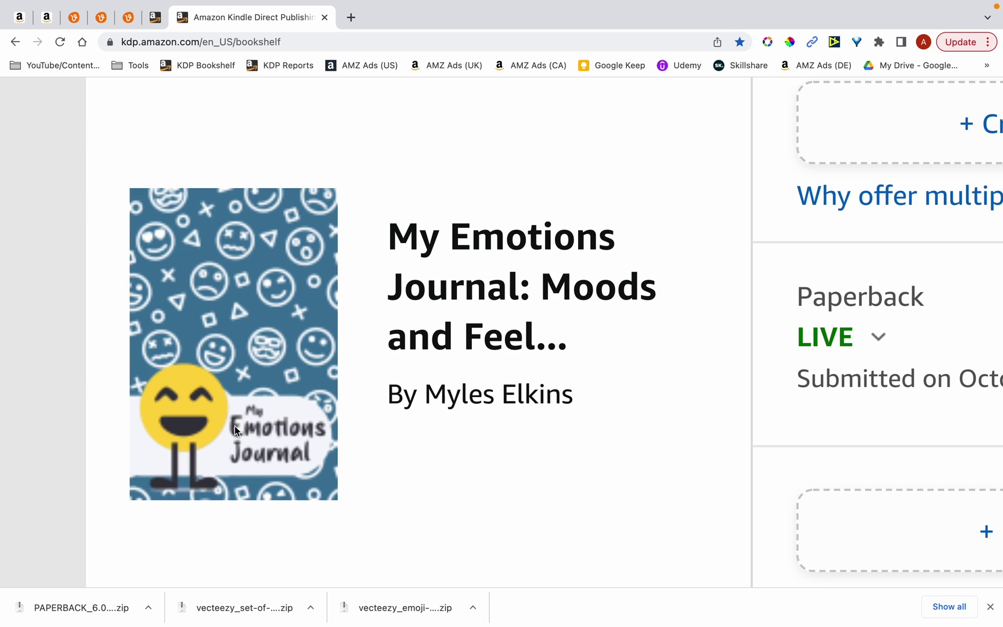